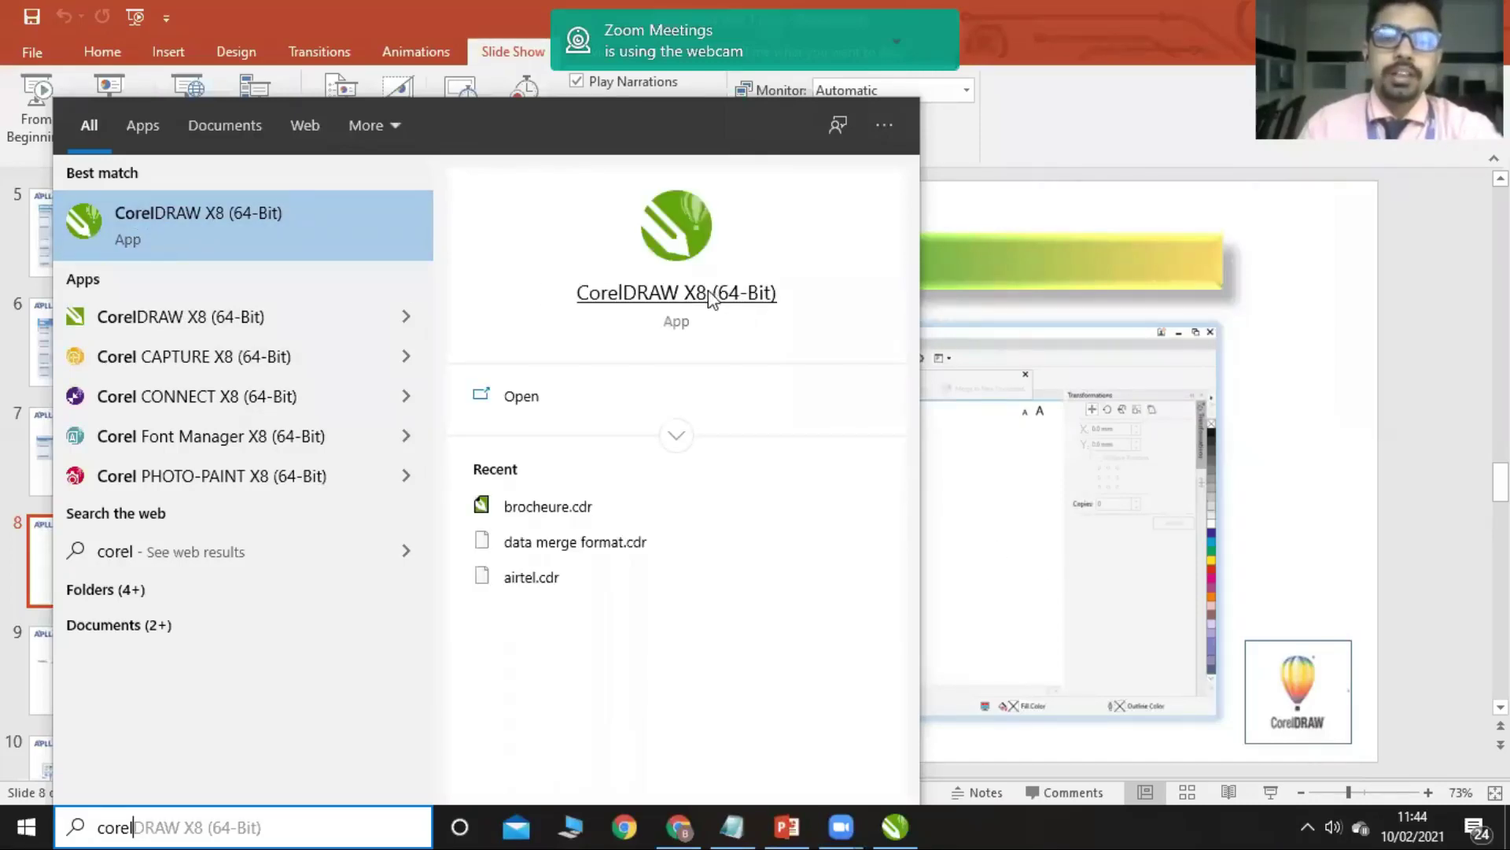
# Switch to CorelDRAW X8 and look through the Get Started options on its welcome screen
pyautogui.click(1343, 330)
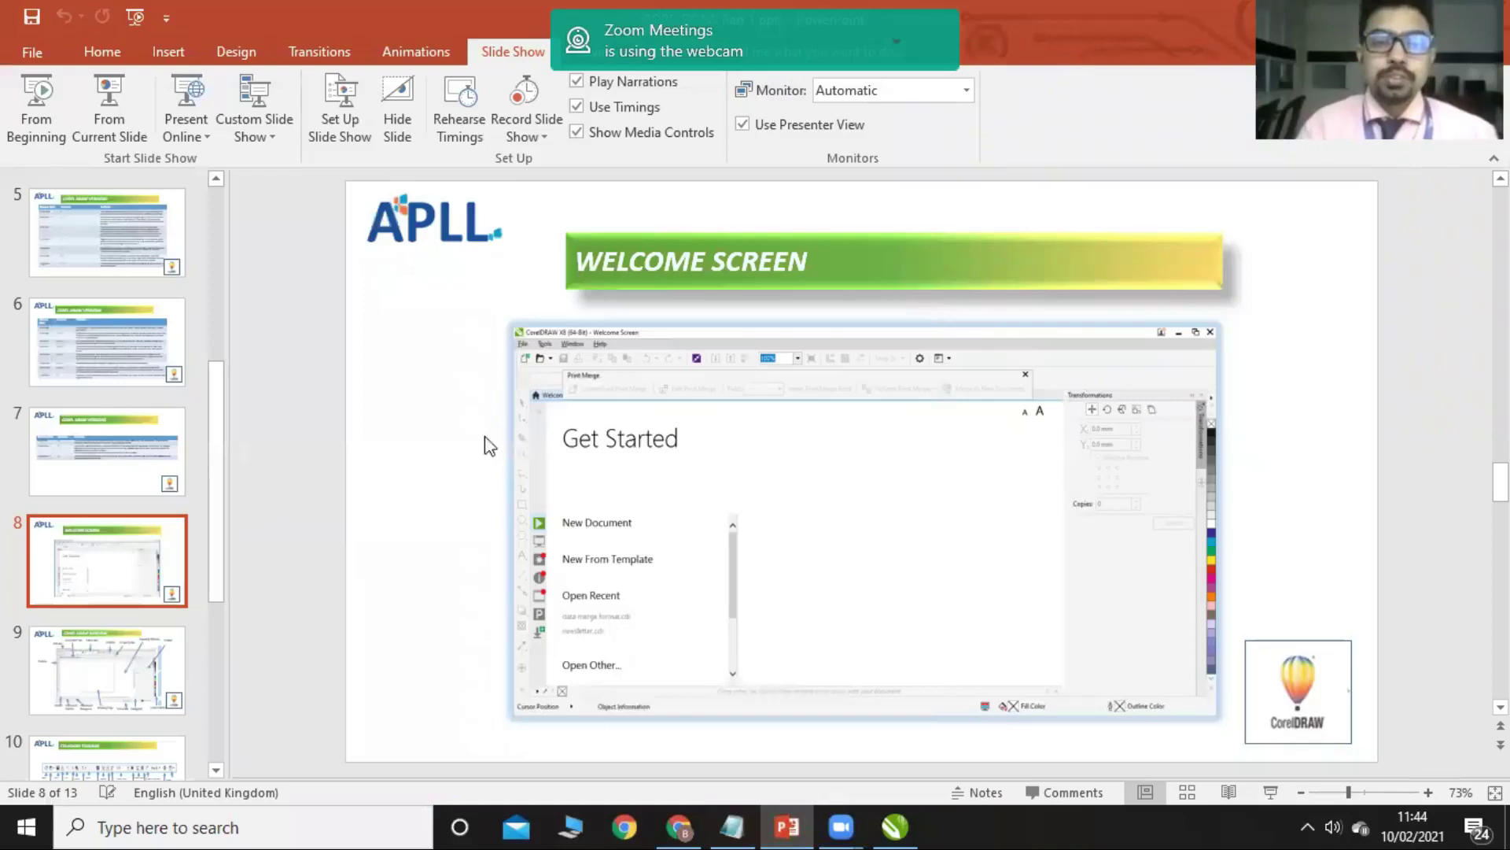
pyautogui.moveTo(894, 824)
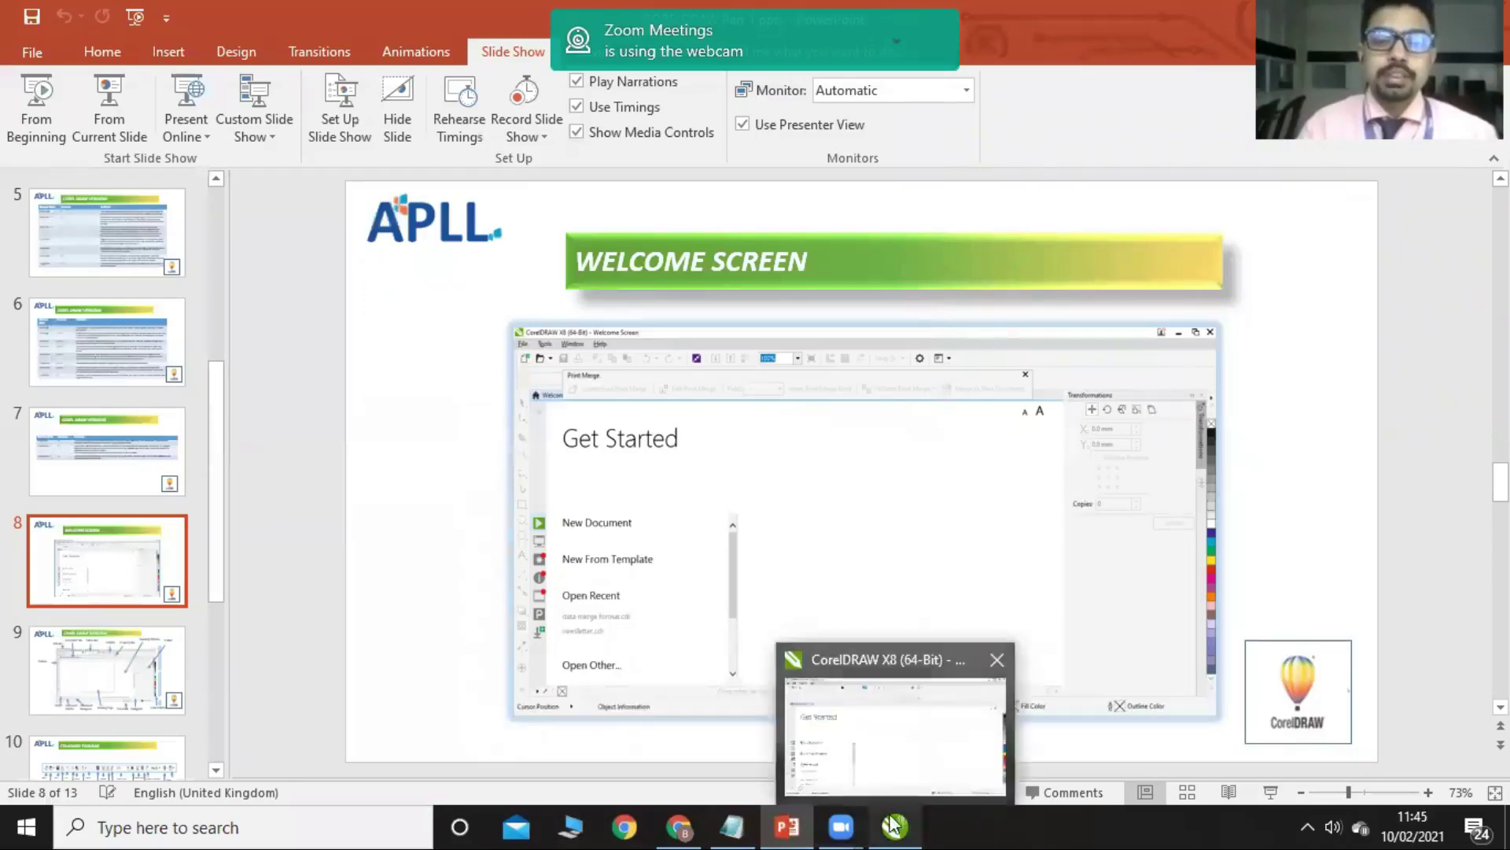
pyautogui.click(877, 672)
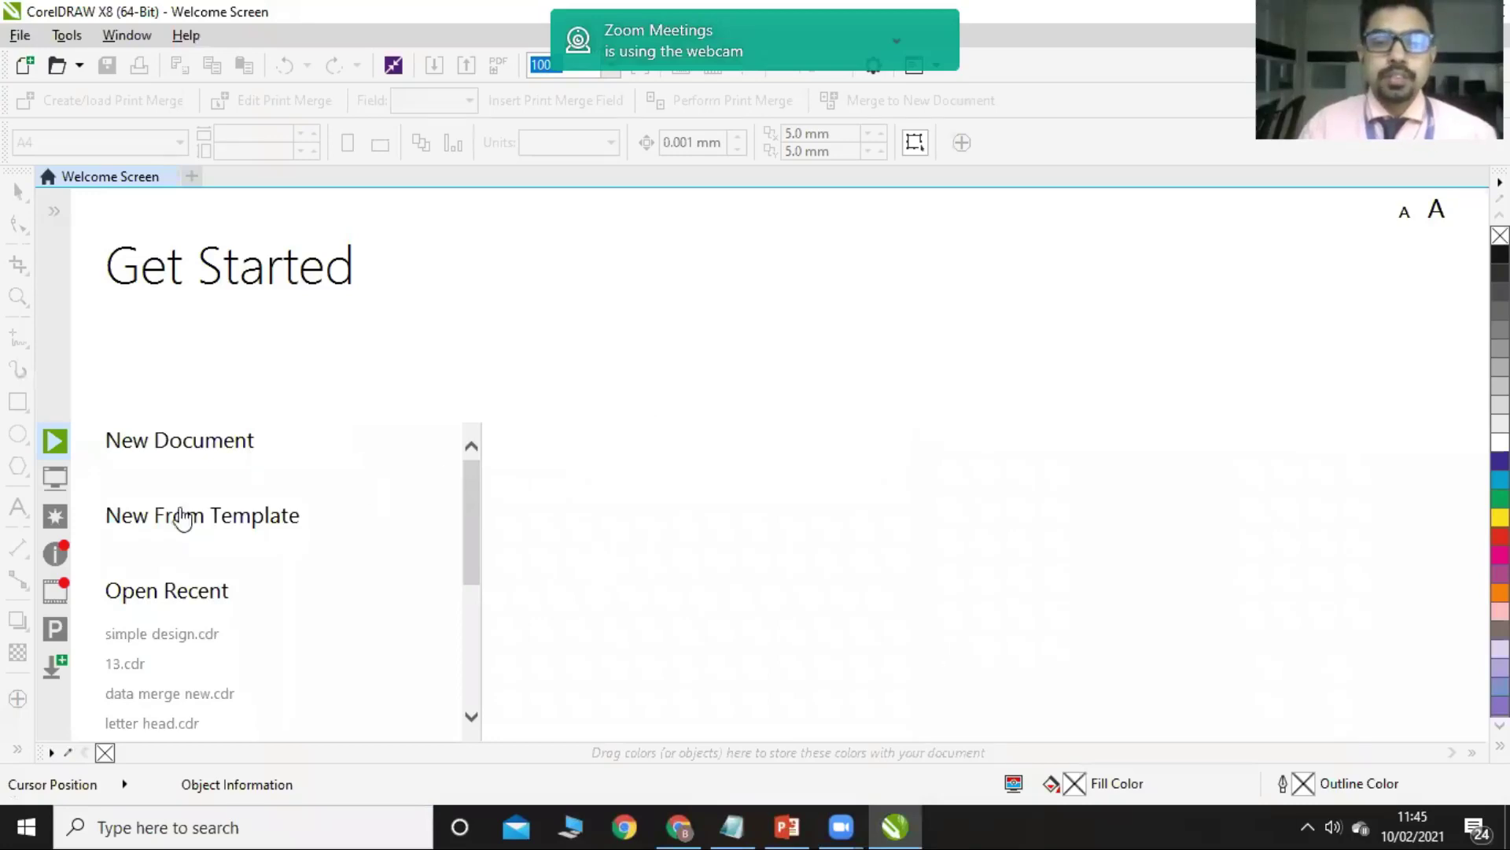
pyautogui.moveTo(170, 453)
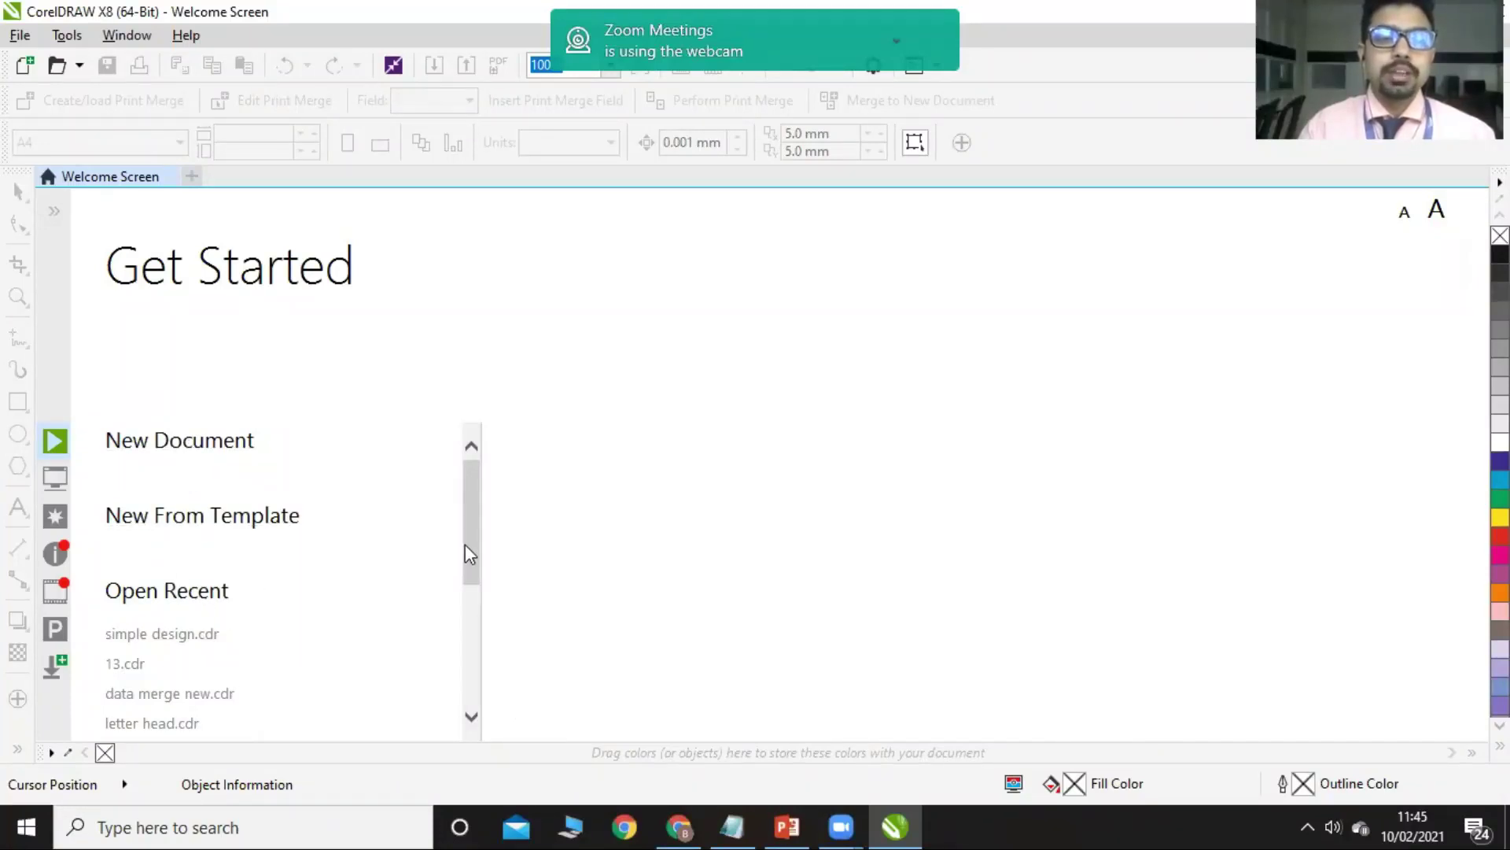
pyautogui.moveTo(470, 595); pyautogui.dragTo(471, 676)
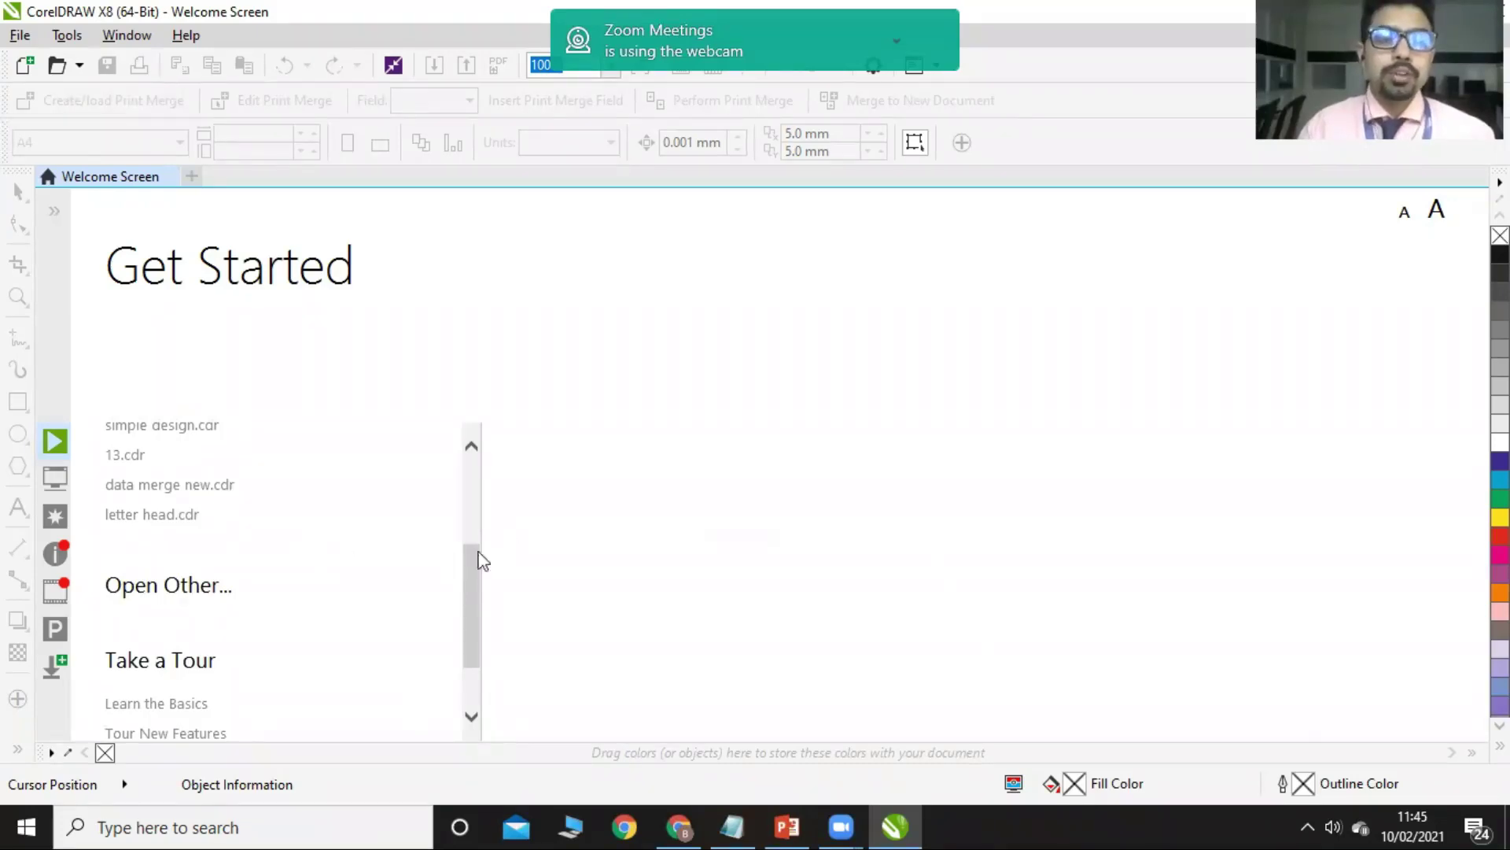
pyautogui.moveTo(478, 550); pyautogui.dragTo(481, 466)
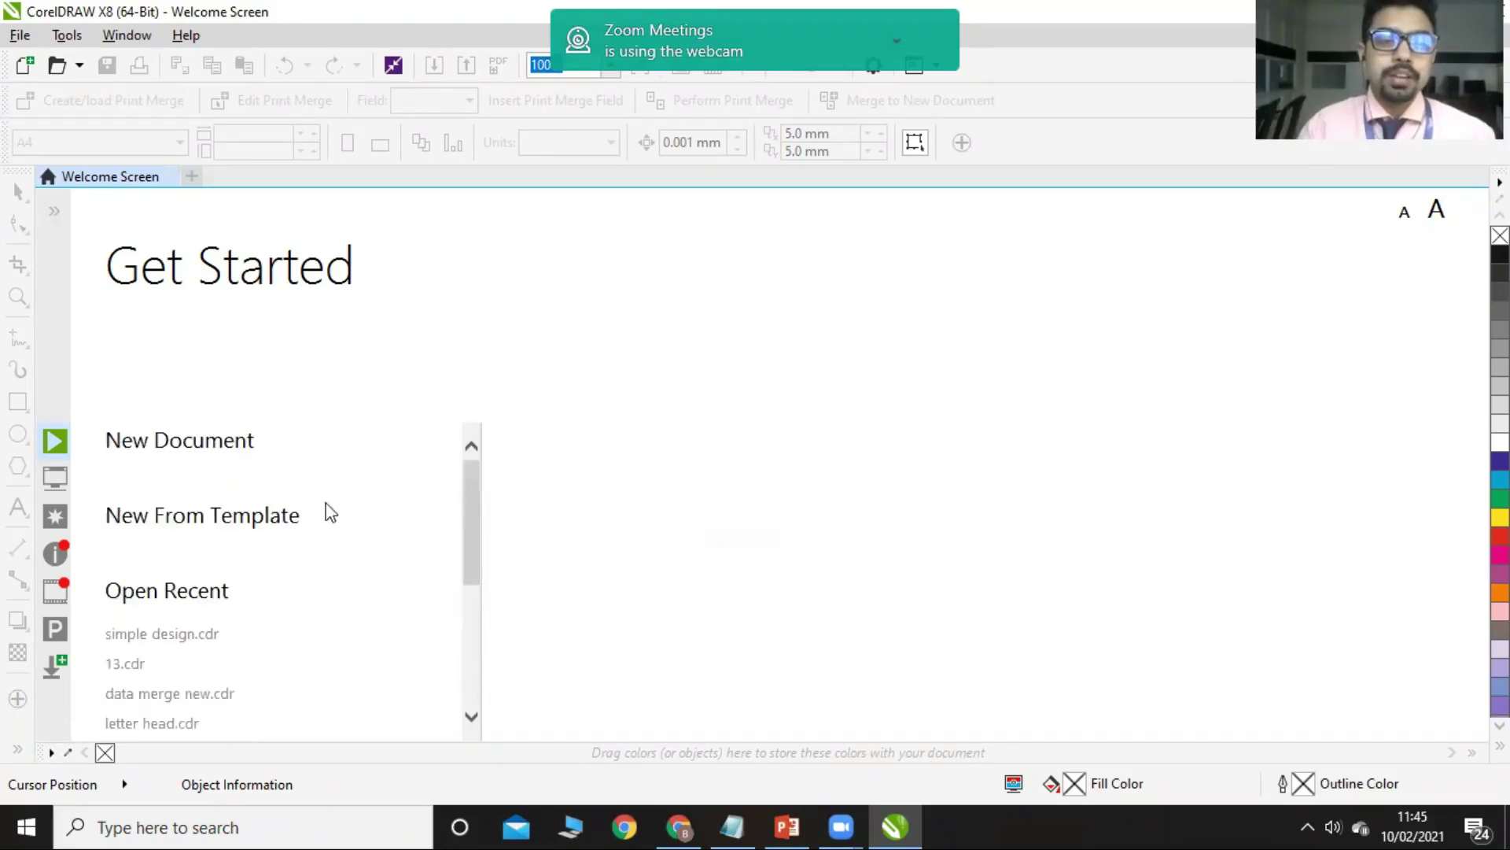
# Browse all available templates and create a new document from the Dentist NA - Brochure template
pyautogui.moveTo(271, 523)
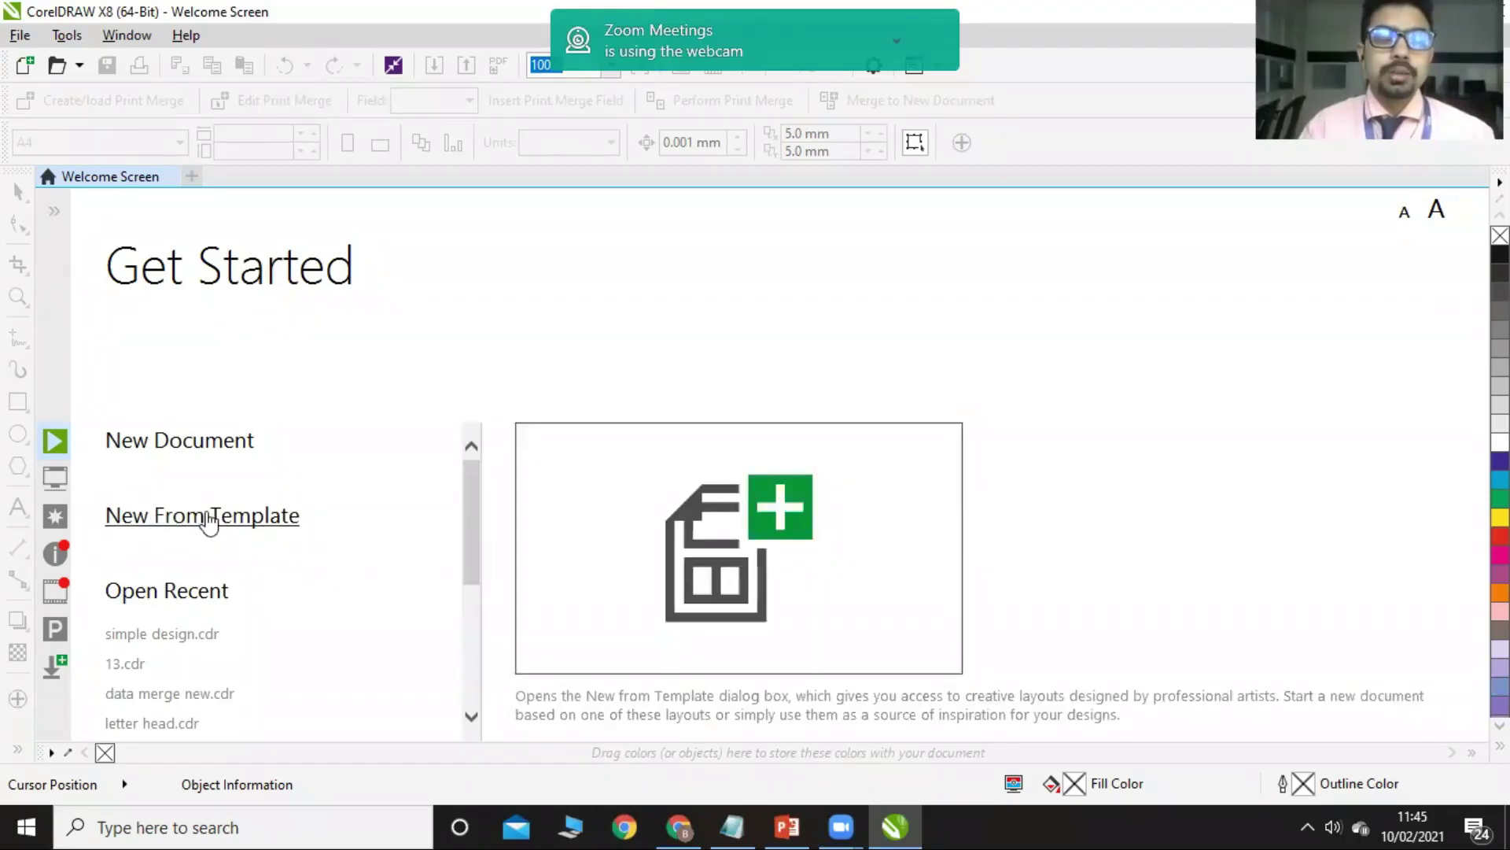
pyautogui.click(206, 516)
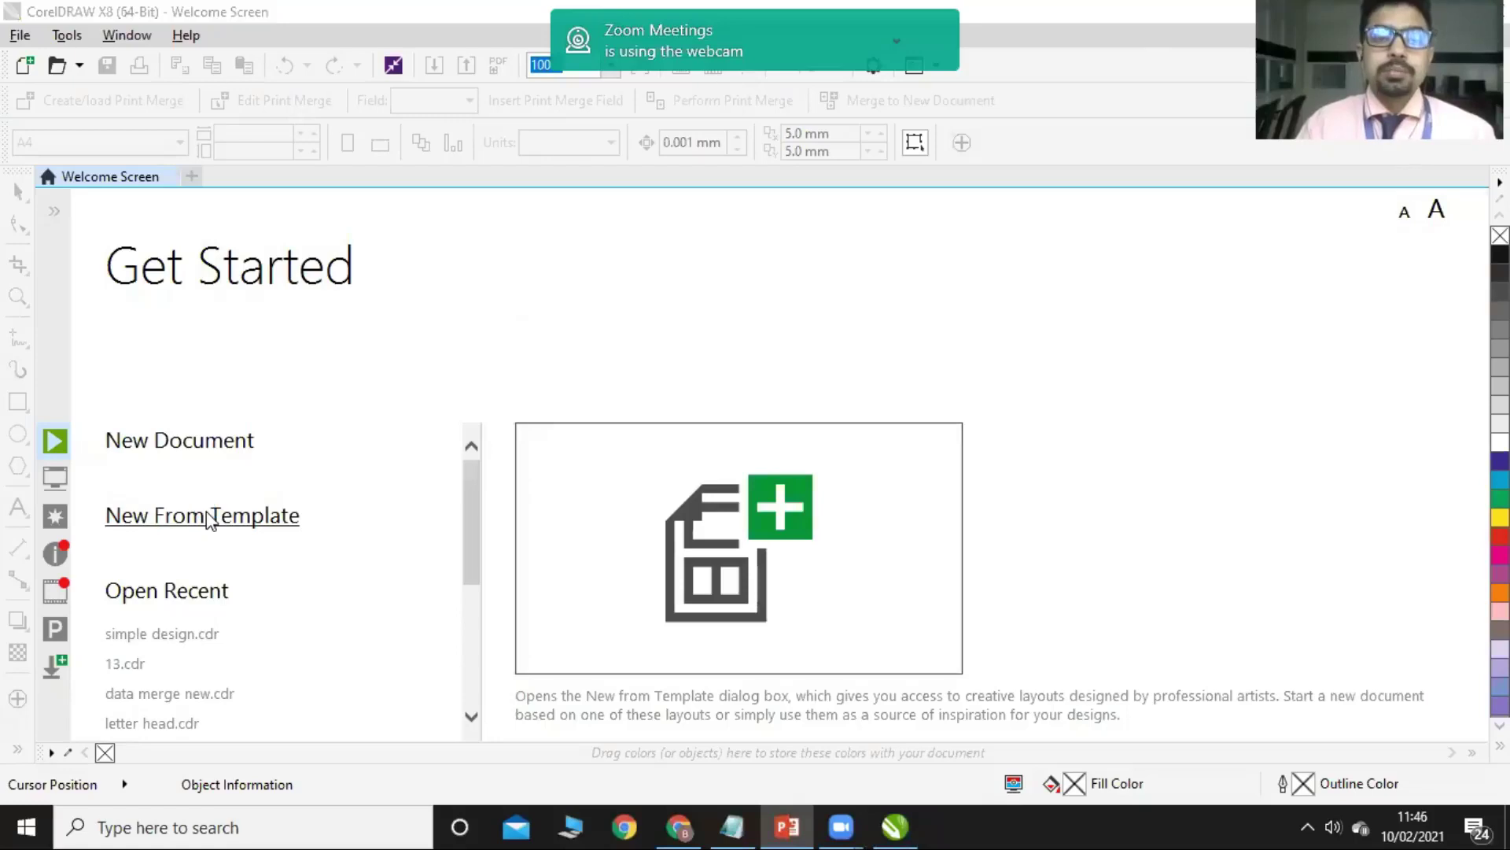
pyautogui.click(380, 183)
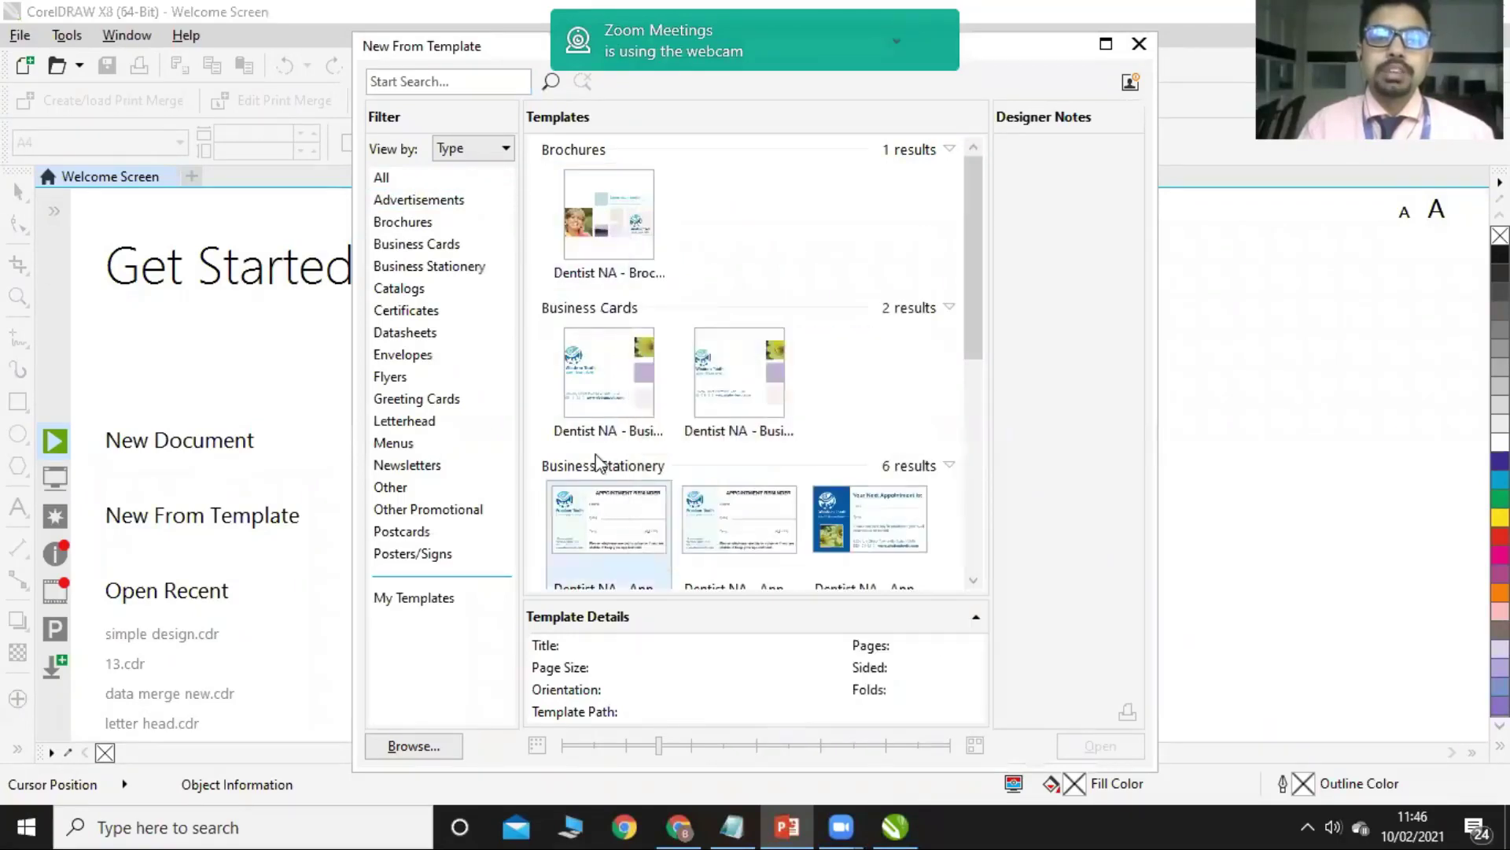
pyautogui.scroll(-1, 622, 535)
pyautogui.moveTo(627, 525)
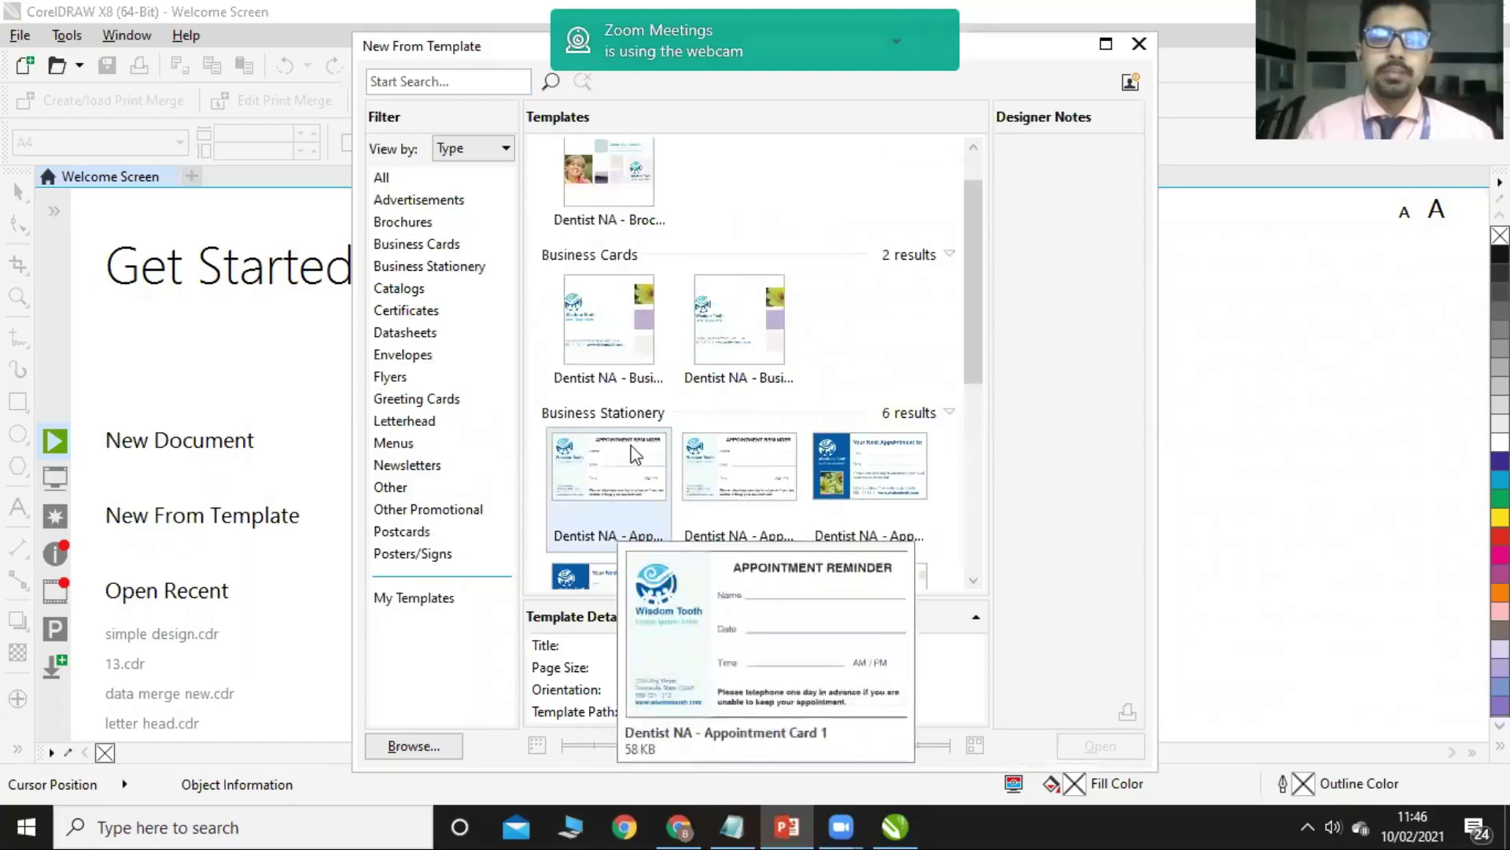
pyautogui.scroll(-4, 636, 455)
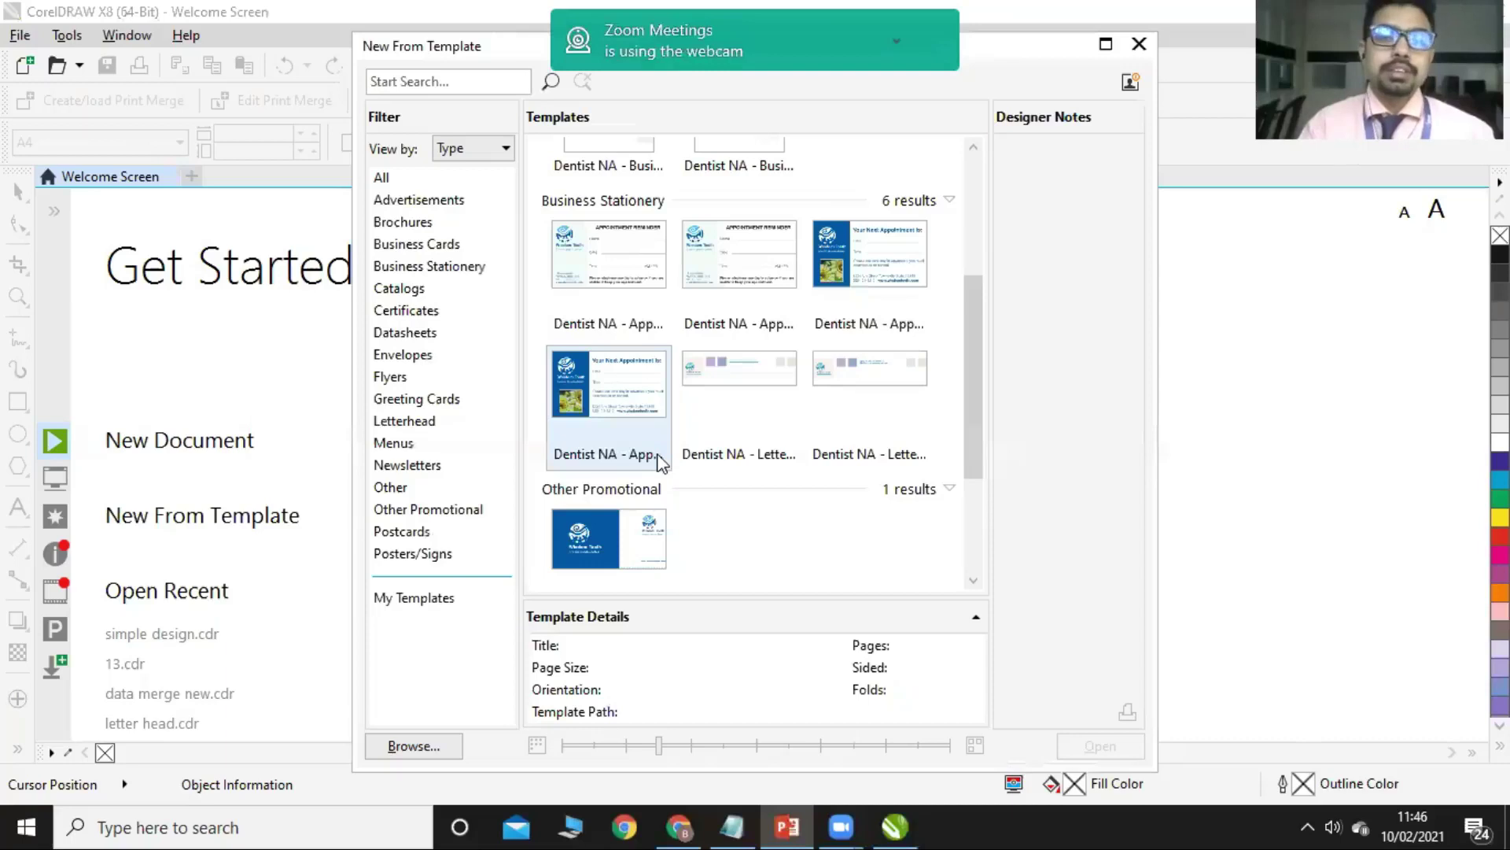
pyautogui.scroll(3, 663, 456)
pyautogui.scroll(1, 663, 453)
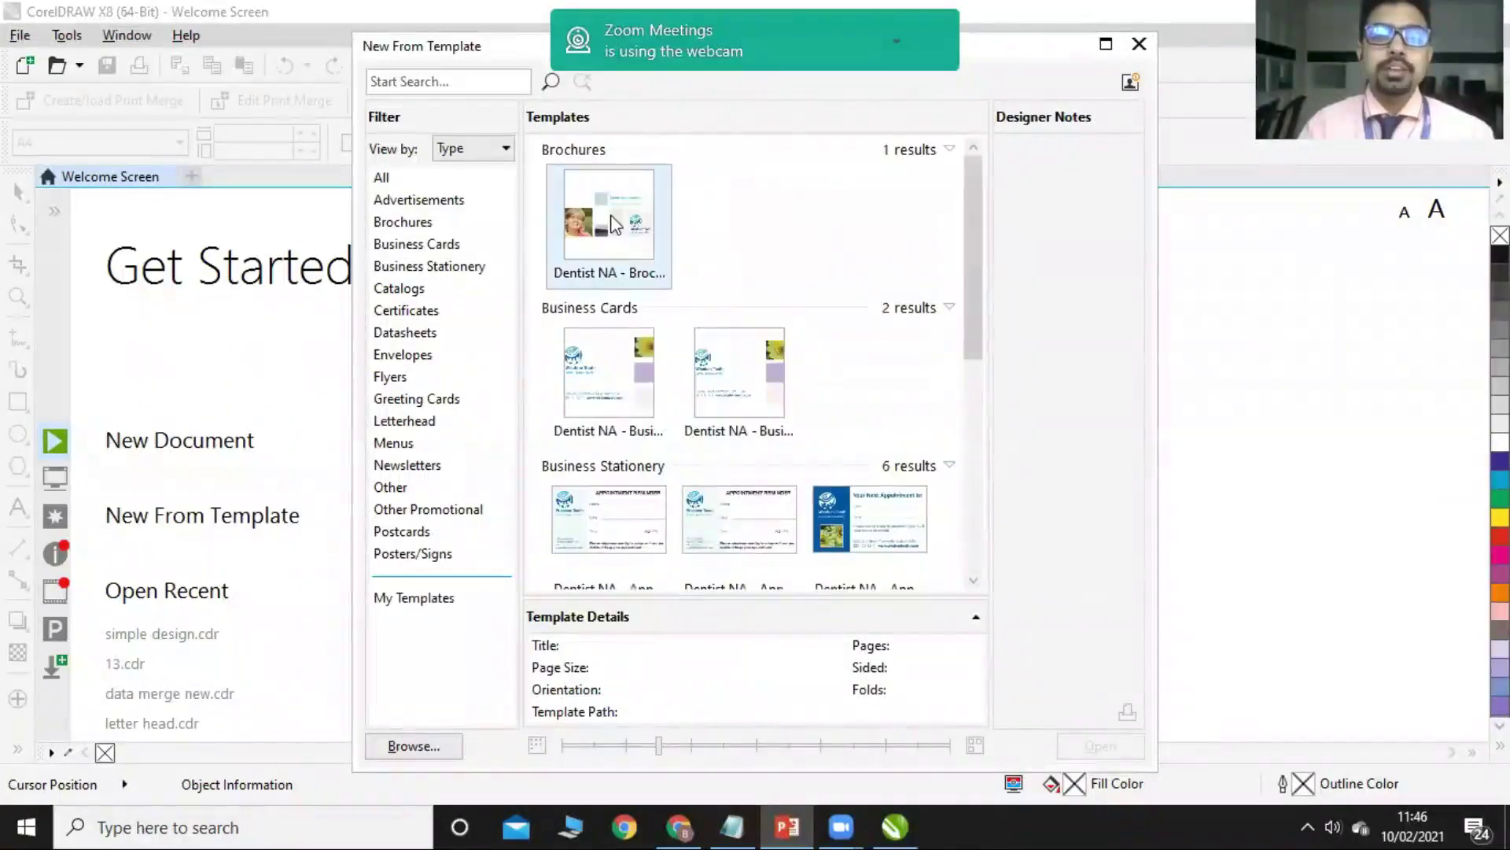
pyautogui.click(613, 244)
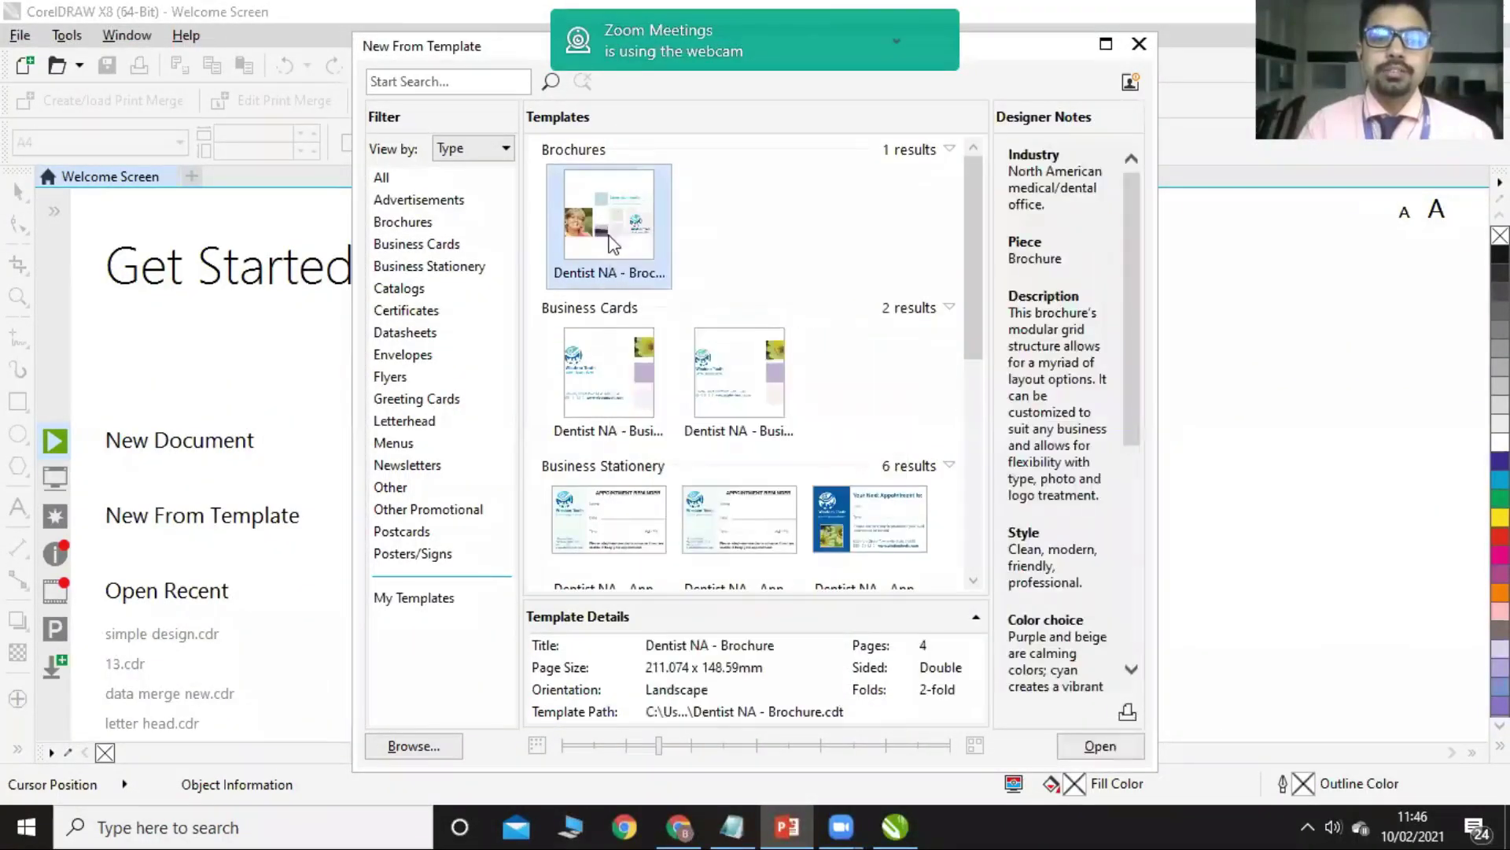
pyautogui.rightClick(612, 244)
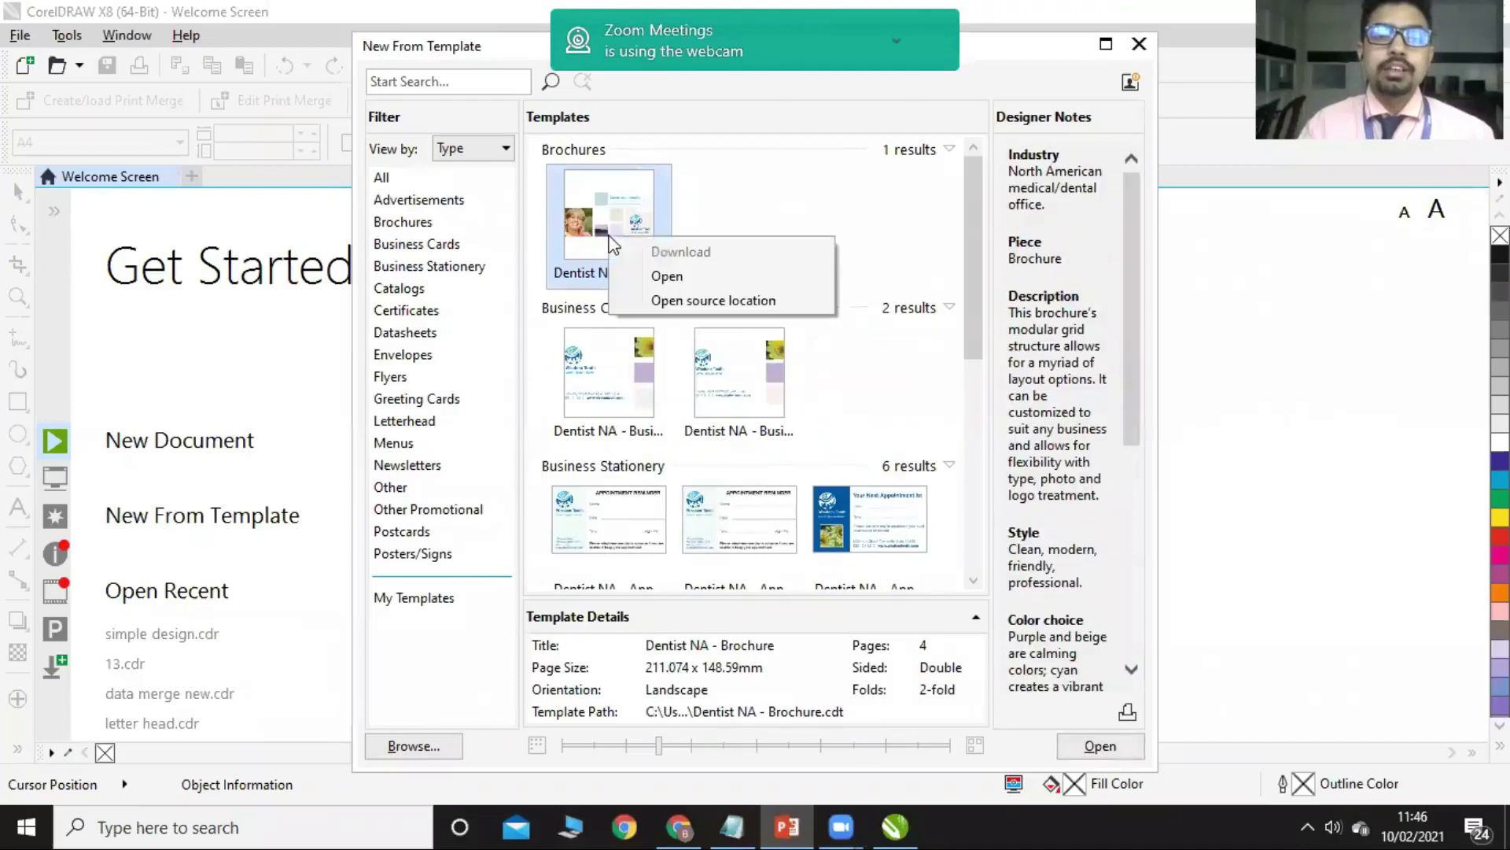
pyautogui.click(746, 278)
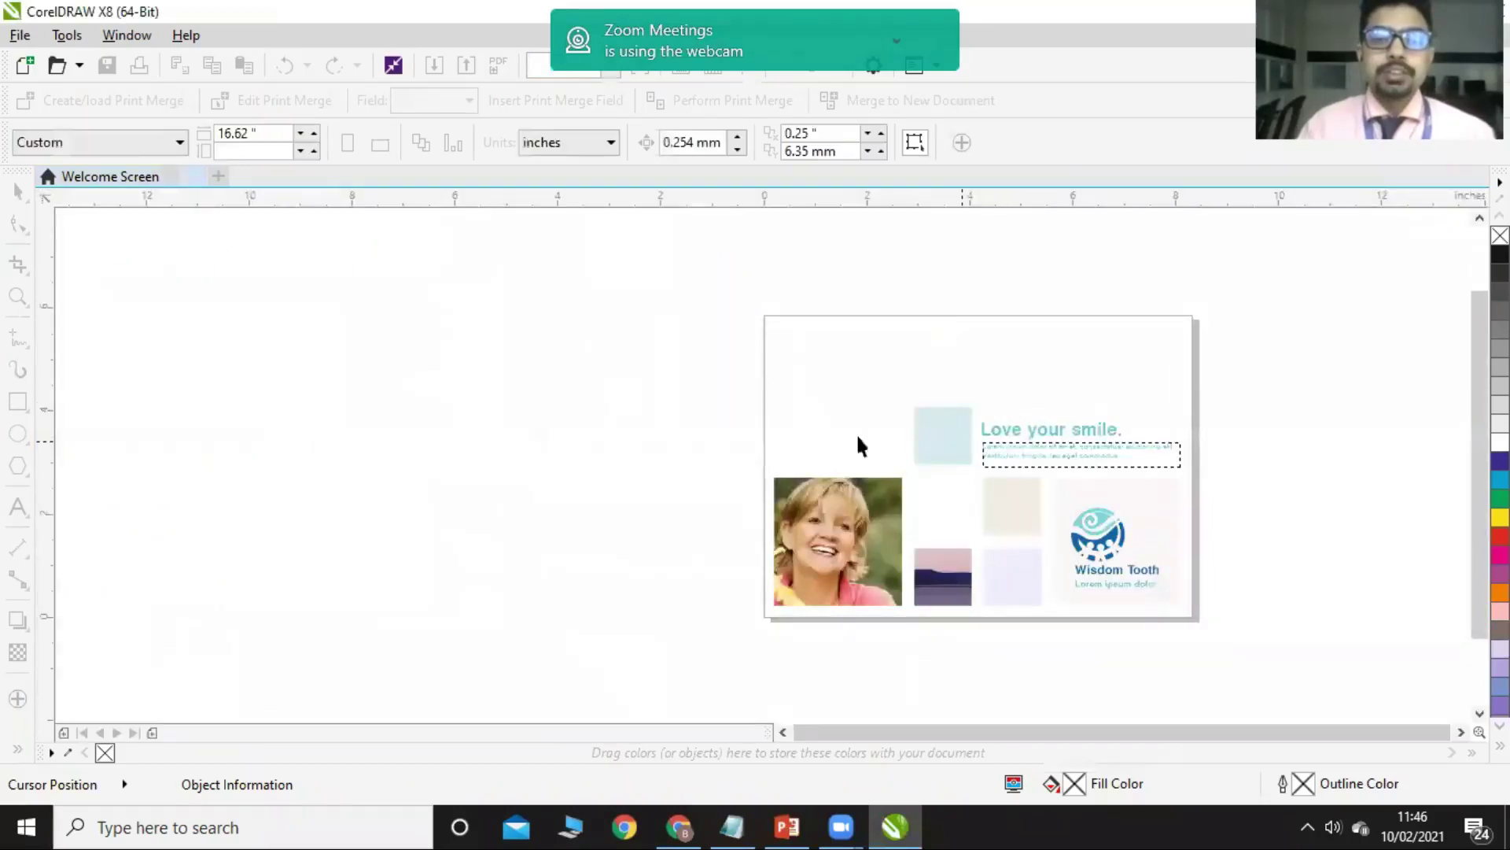
# Replace the headline "Love your smile." on page 1 of the brochure with "Learning CorelDraw."
pyautogui.click(612, 73)
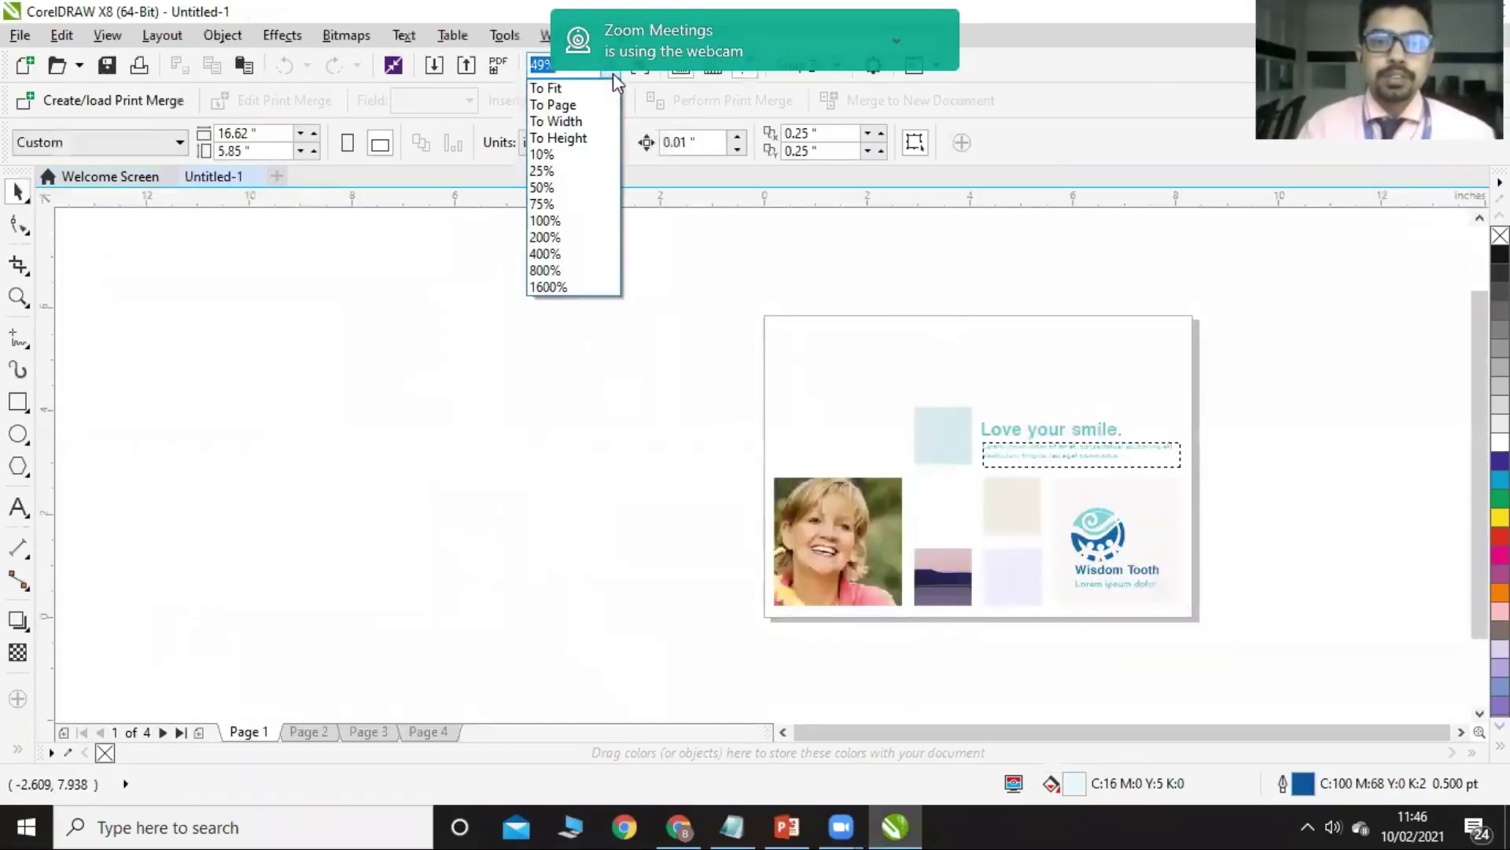
pyautogui.click(567, 103)
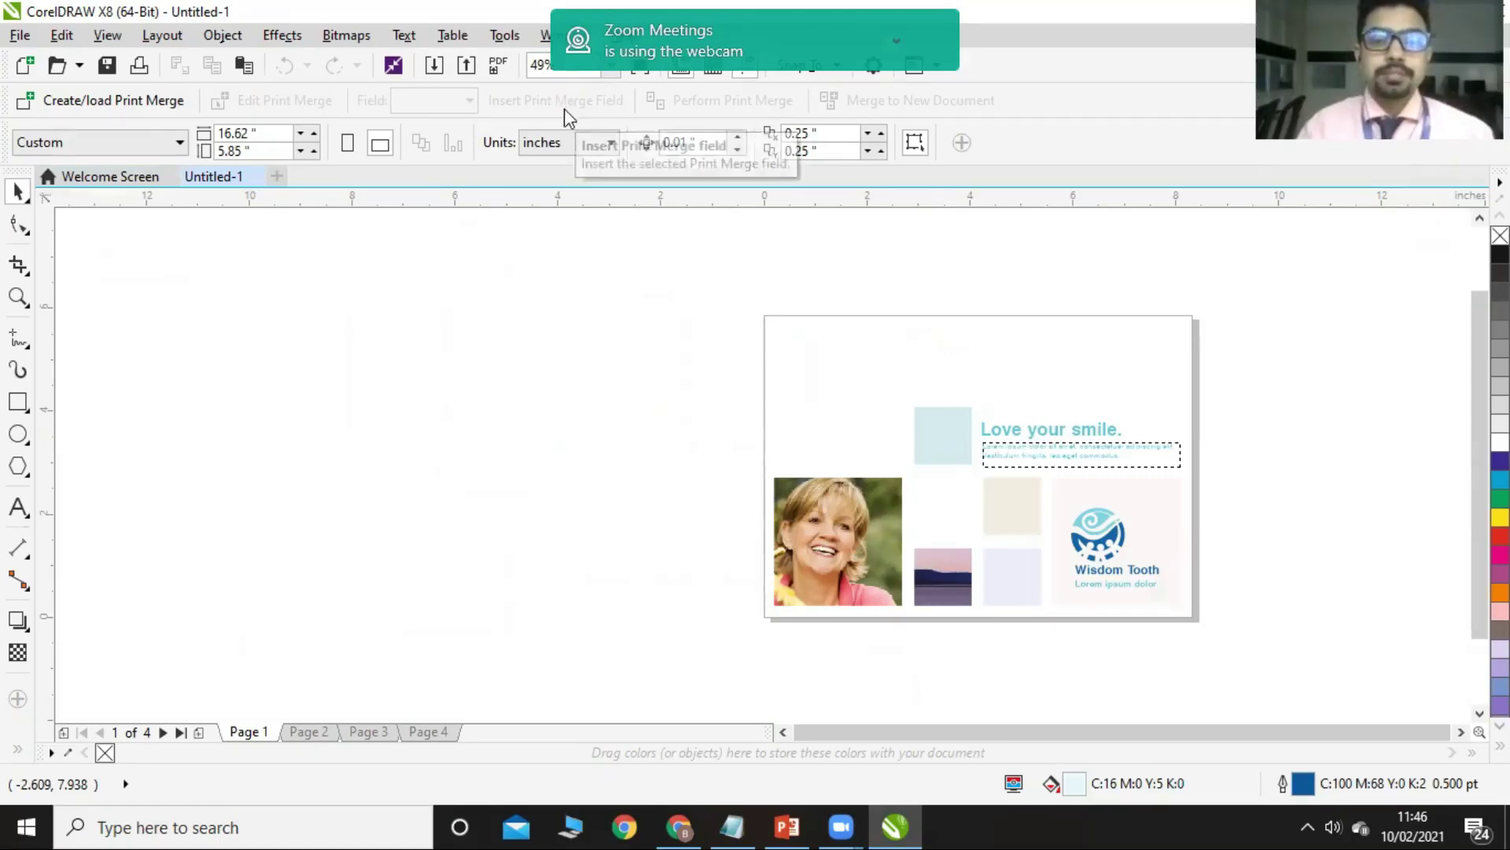
pyautogui.click(1108, 428)
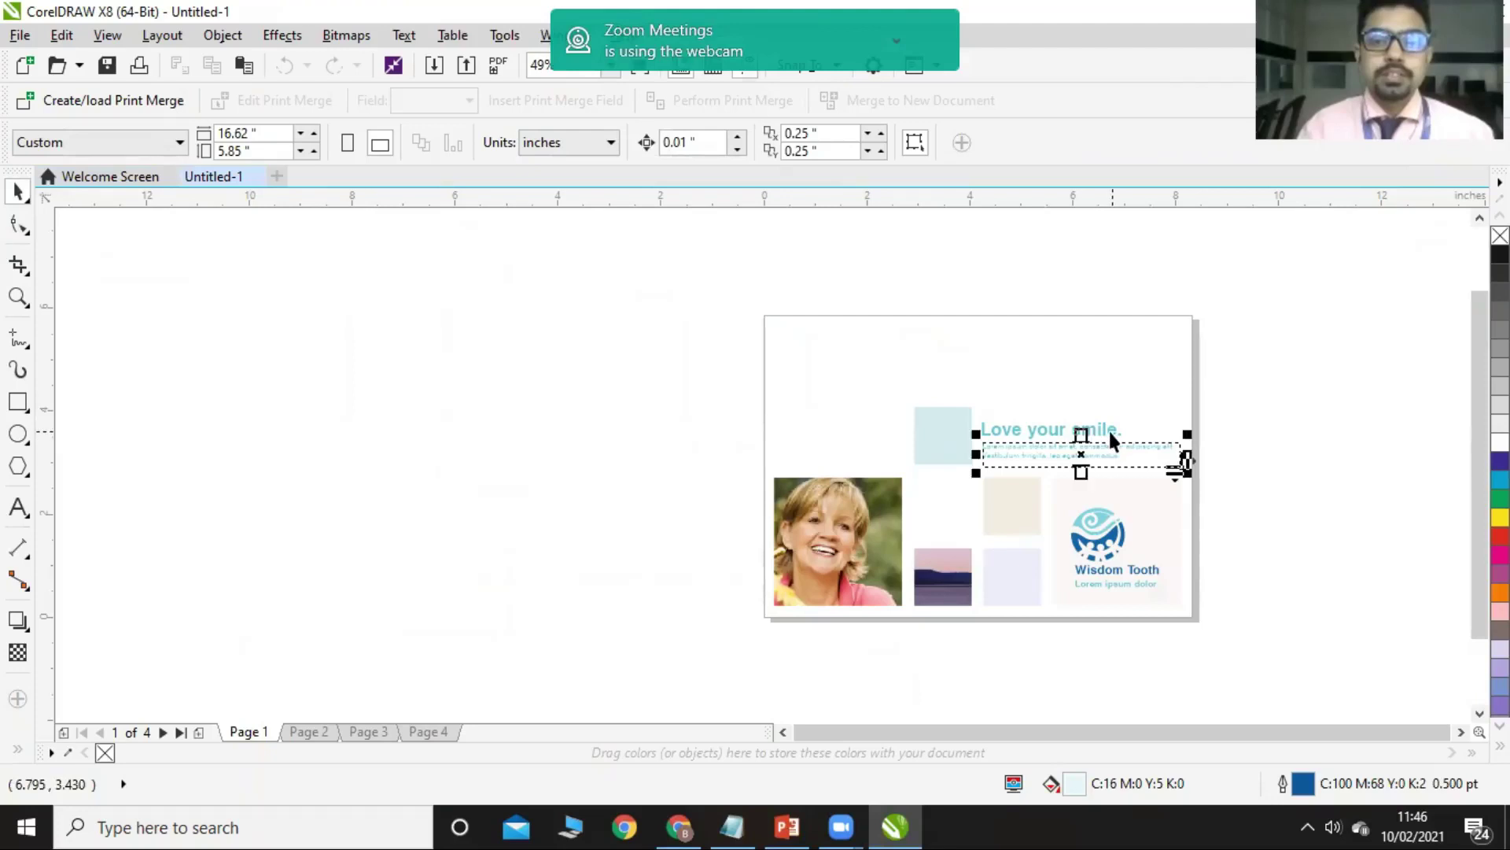
pyautogui.doubleClick(1119, 430)
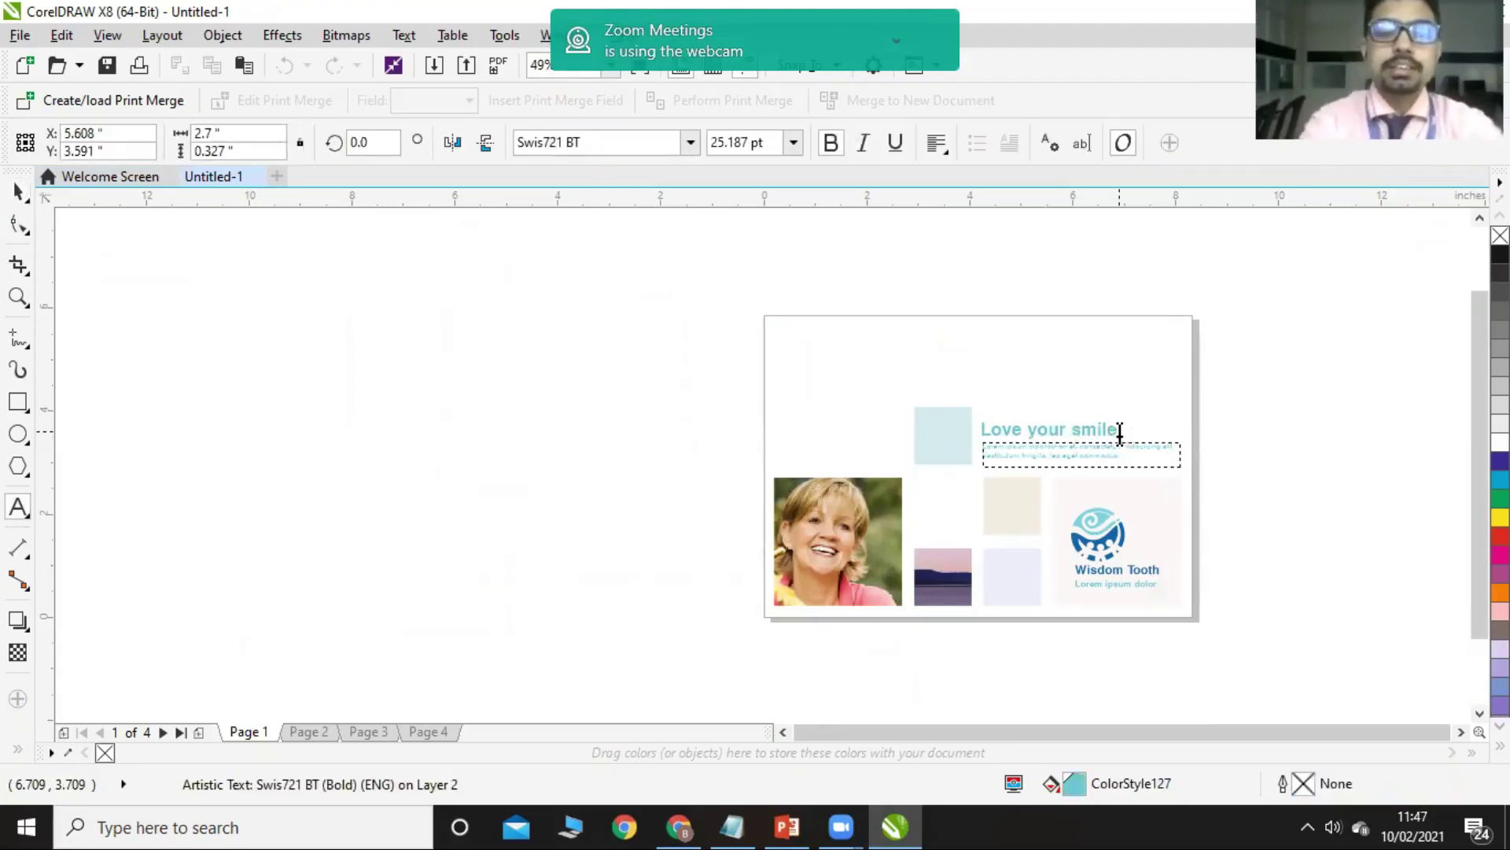
pyautogui.press('BackSpace')
pyautogui.press('BackSpace')
pyautogui.press('BackSpace')
pyautogui.press('BackSpace')
pyautogui.press('BackSpace')
pyautogui.press('BackSpace')
pyautogui.press('BackSpace')
pyautogui.press('BackSpace')
pyautogui.press('BackSpace')
pyautogui.press('BackSpace')
pyautogui.press('BackSpace')
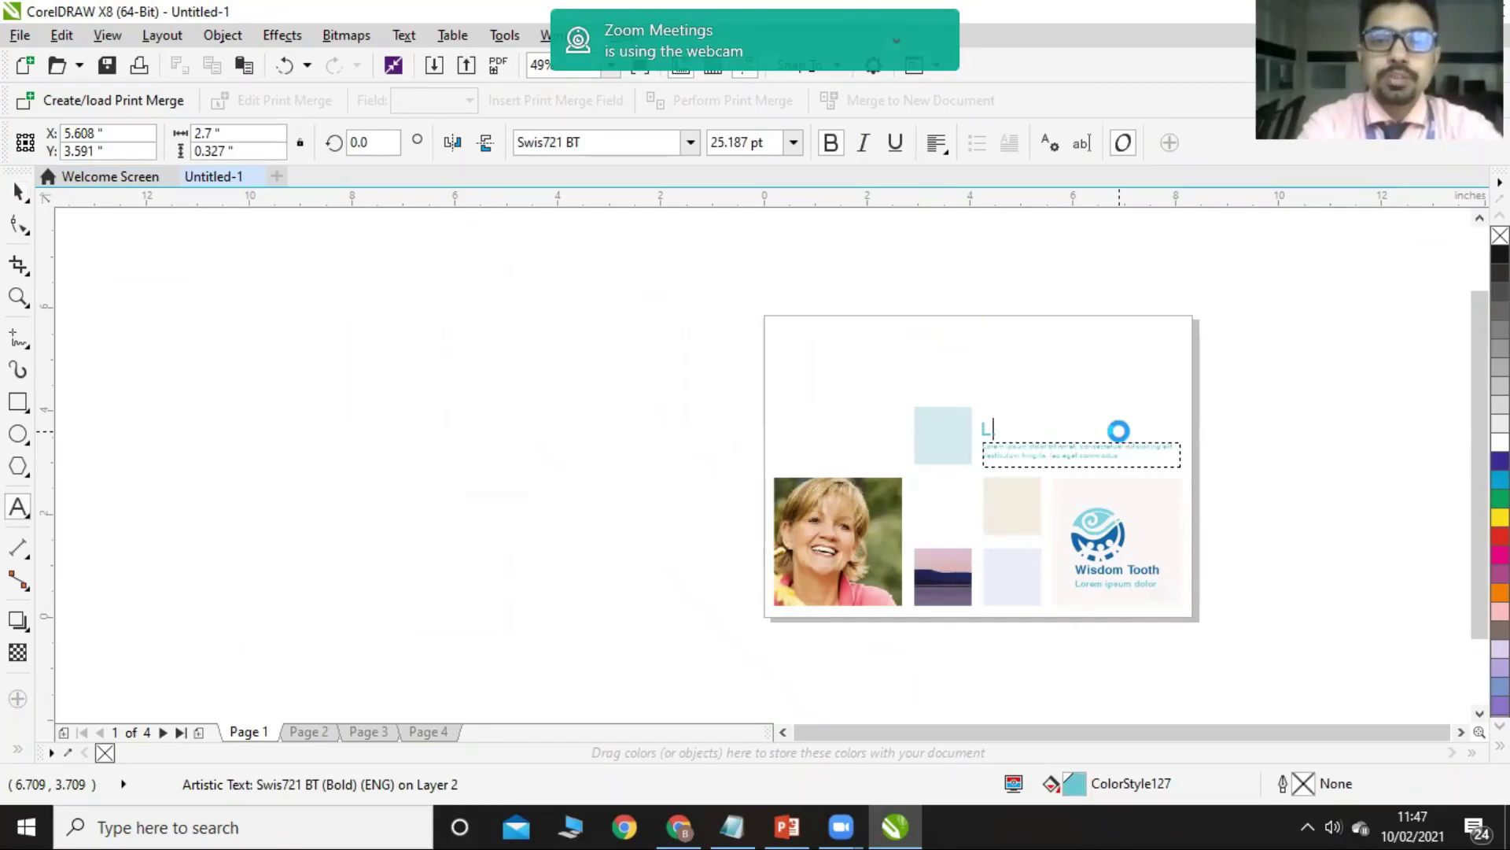
pyautogui.write('Hello')
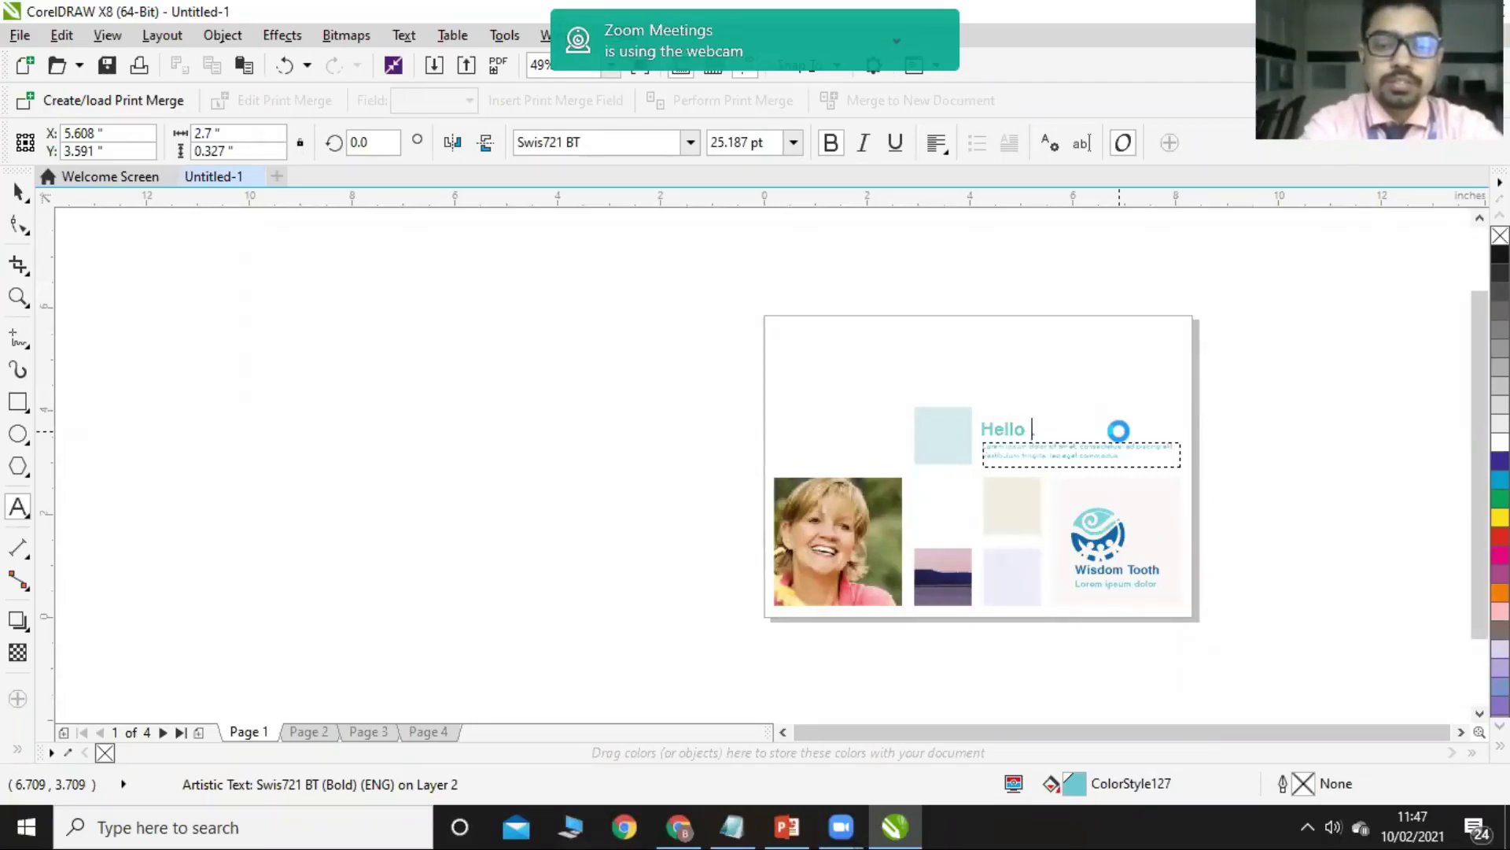
pyautogui.press('BackSpace')
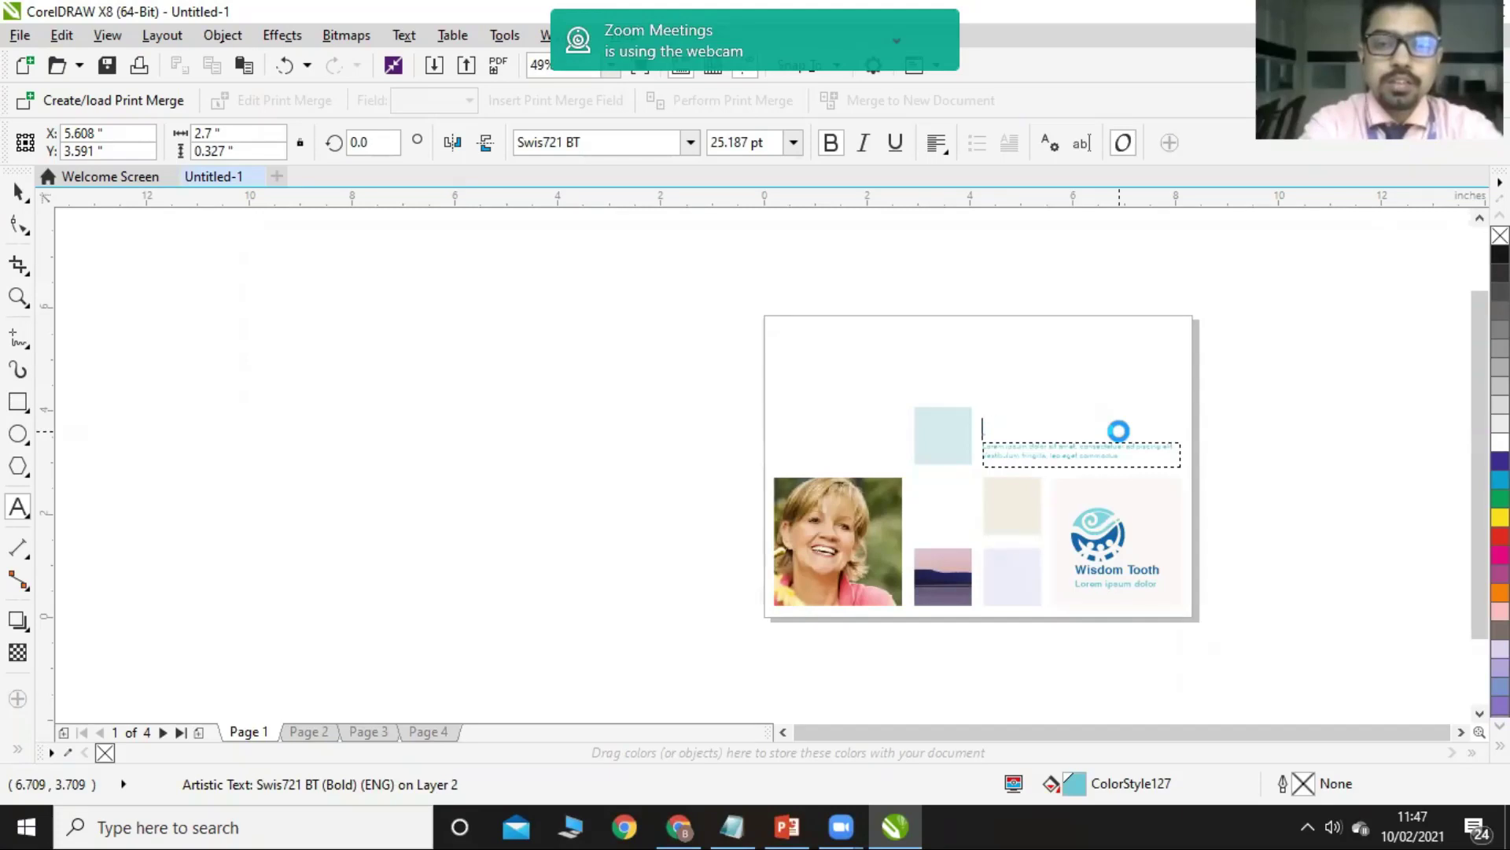
pyautogui.write('Learning Corel')
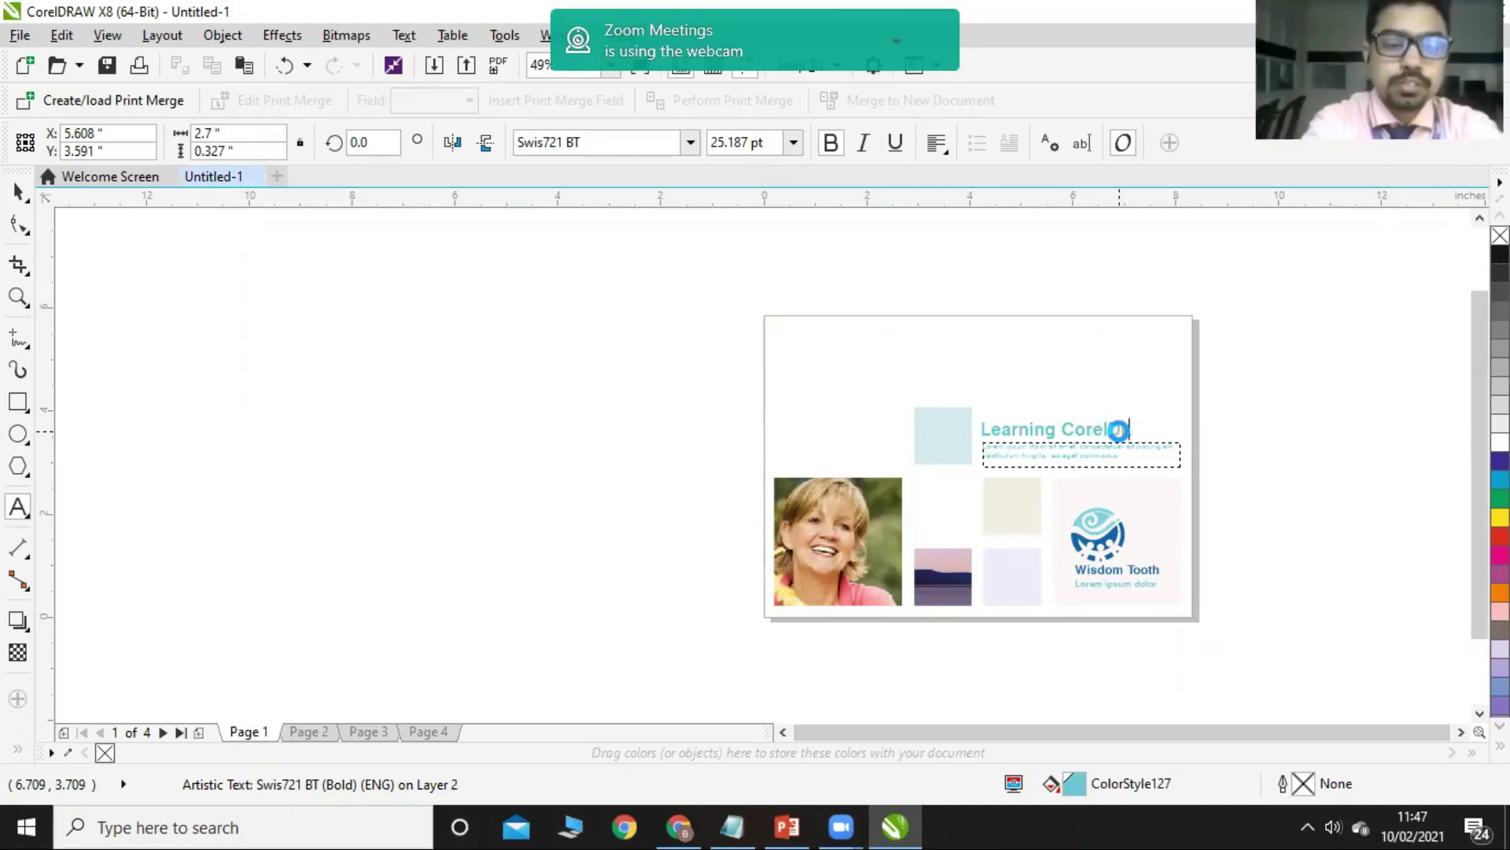
pyautogui.write('Draw.')
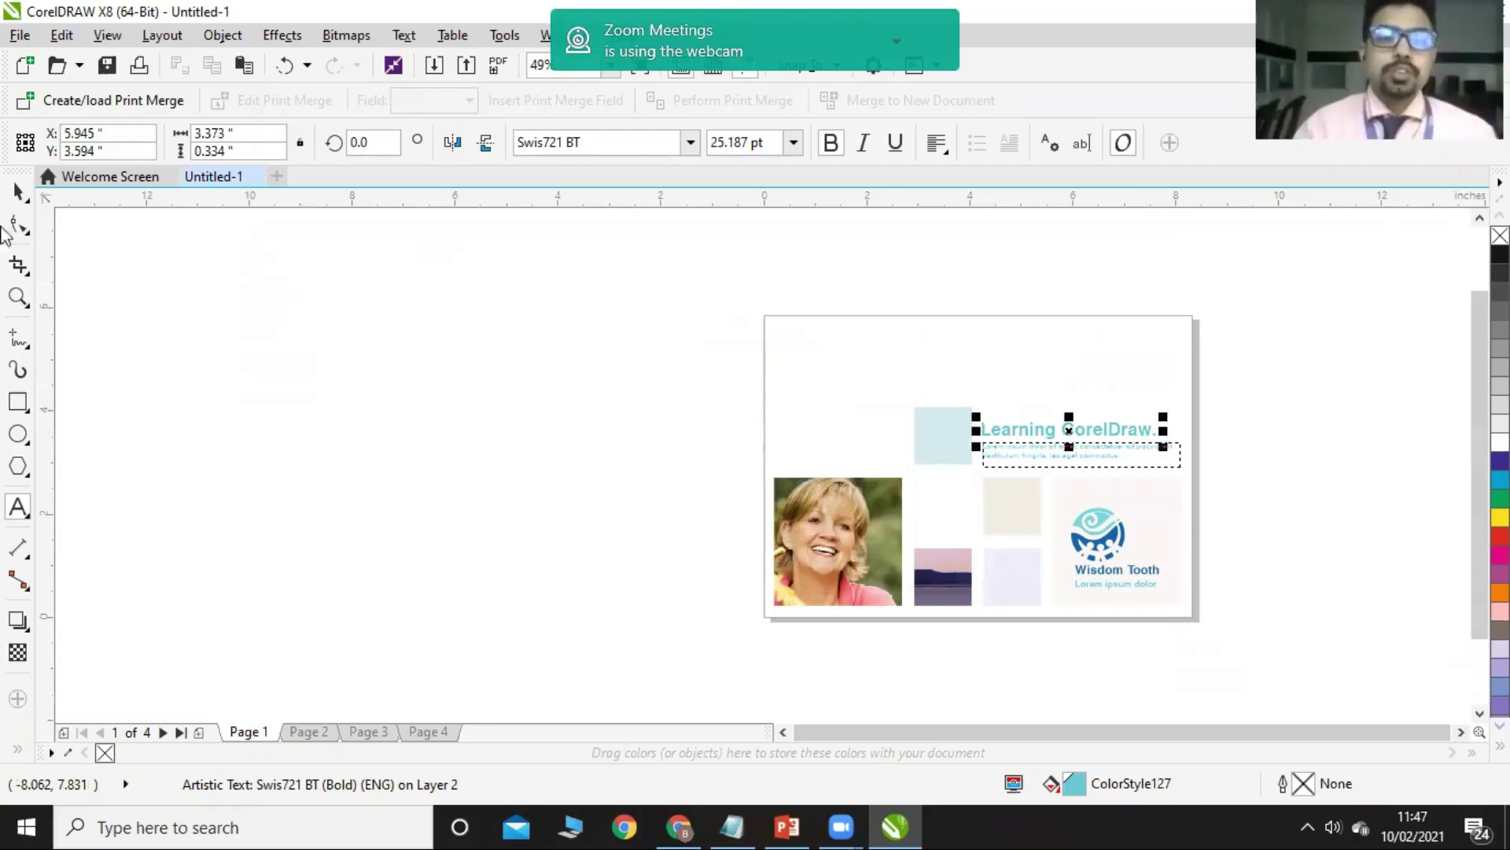
pyautogui.click(18, 191)
pyautogui.click(977, 381)
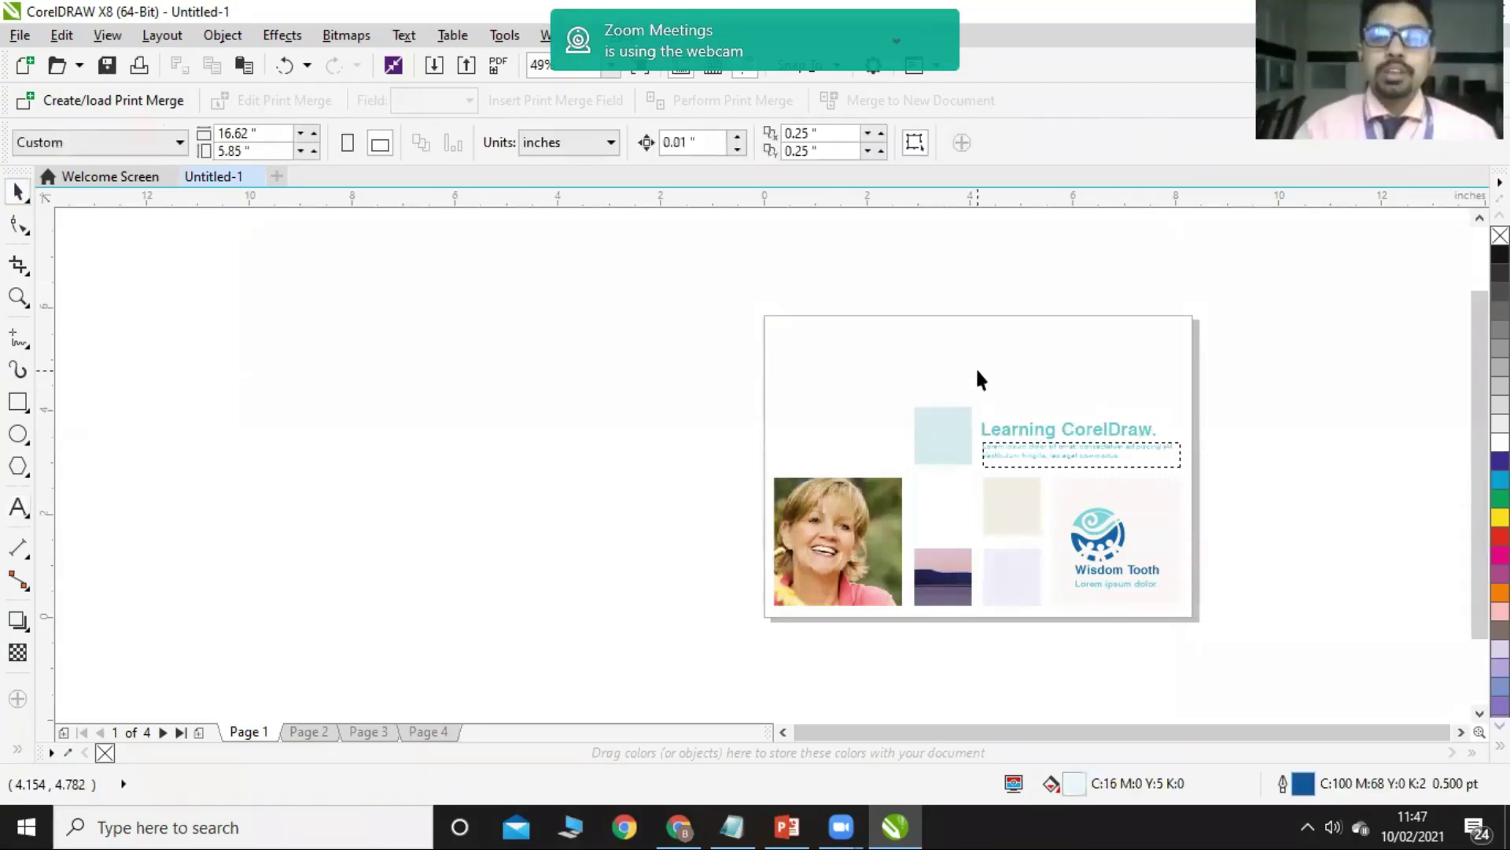
# Move the Wisdom Tooth logo group slightly right to about X 7.19 in, Y 1.30 in, and select the light blue square beside the headline
pyautogui.click(1117, 552)
pyautogui.moveTo(1119, 534); pyautogui.dragTo(1163, 545)
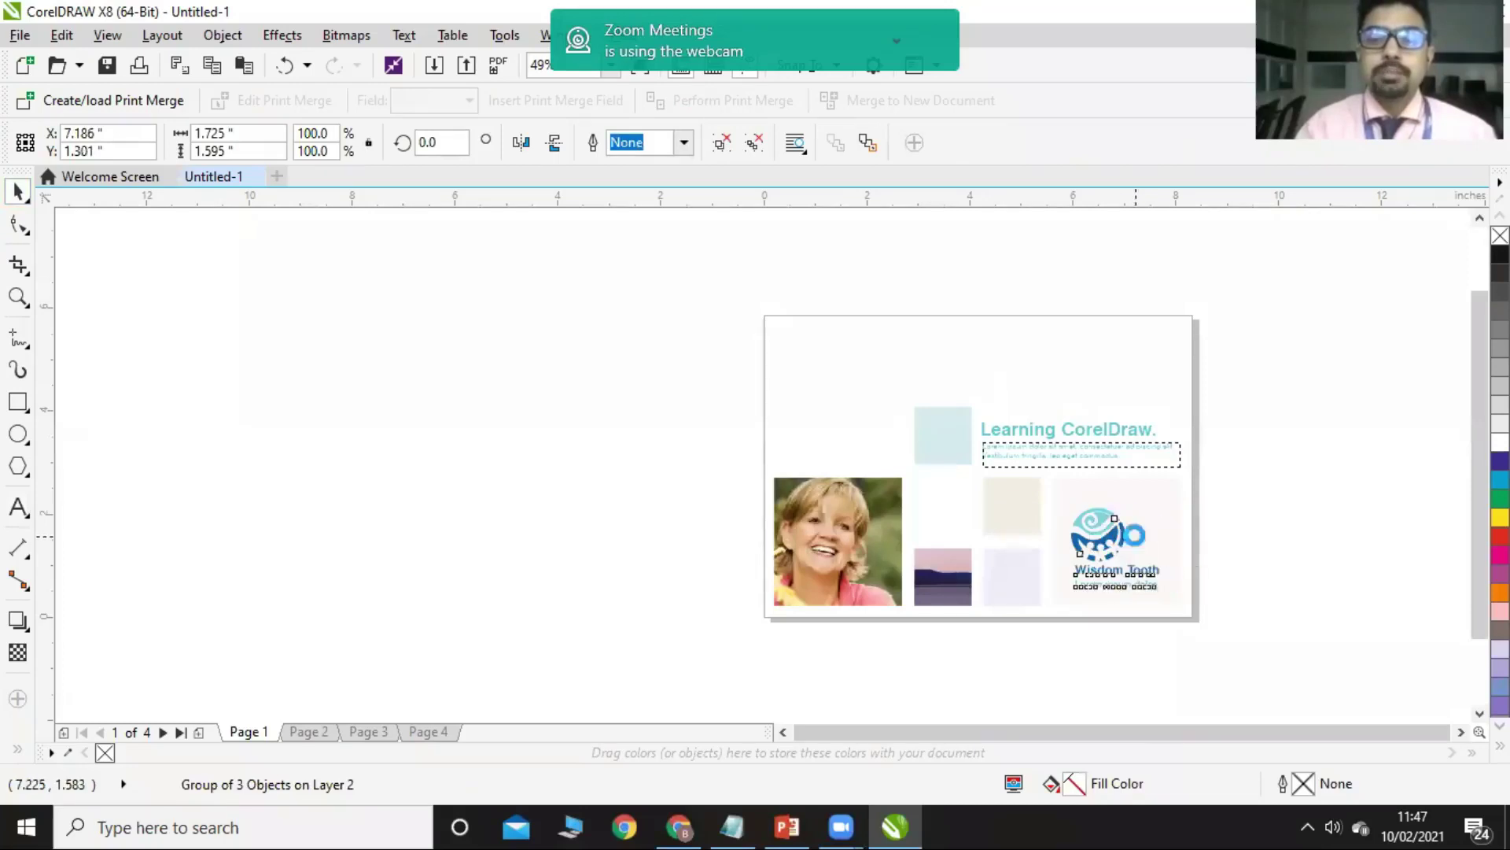
pyautogui.click(941, 440)
pyautogui.moveTo(941, 428)
pyautogui.mouseDown()
pyautogui.moveTo(896, 404)
pyautogui.moveTo(940, 432)
pyautogui.mouseUp()
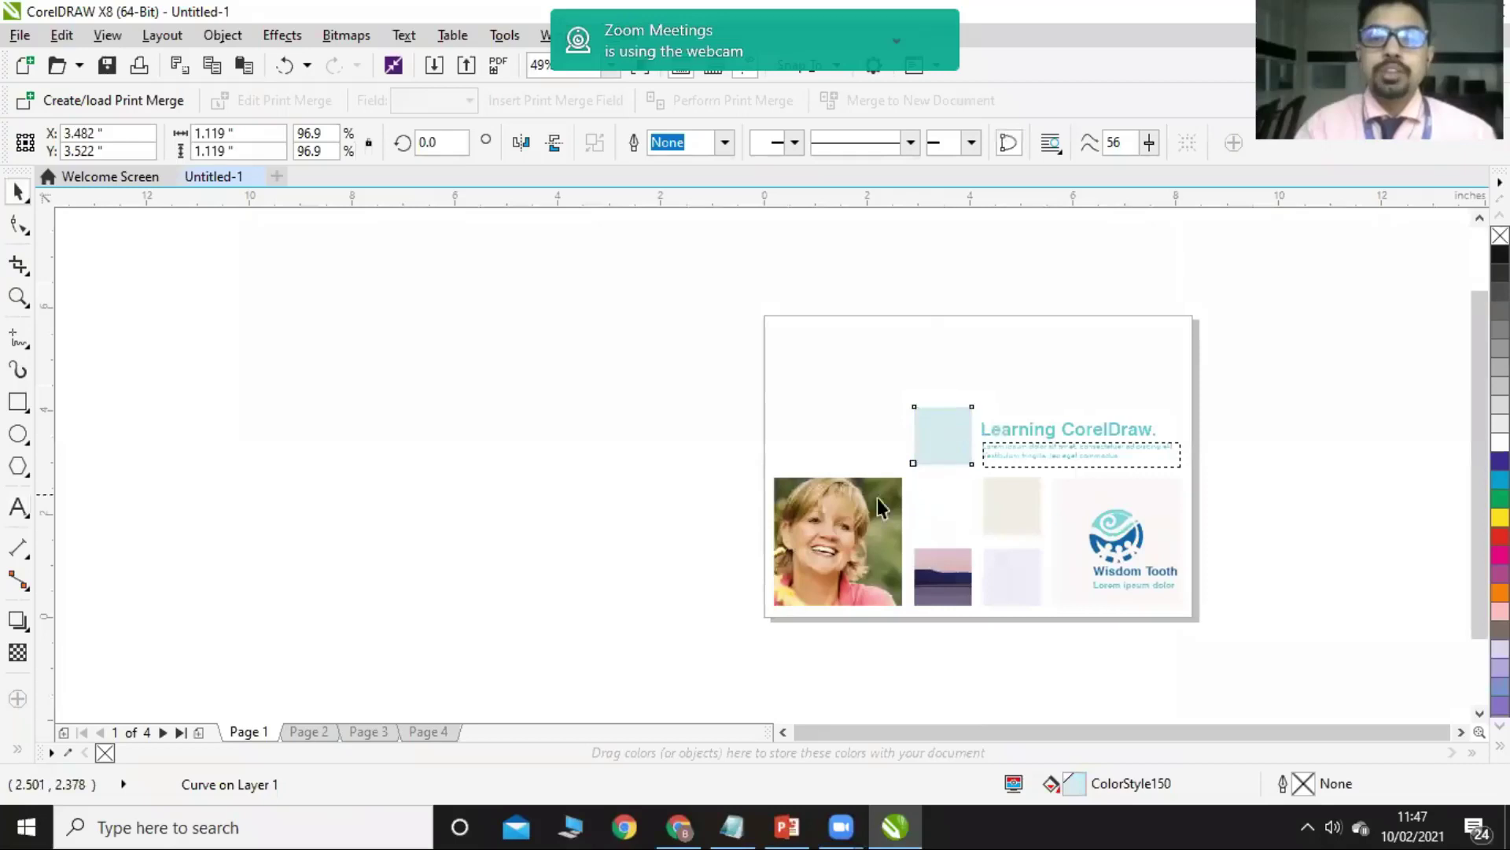
# Shift the small landscape picture slightly left toward the woman's photo, and select the photo and the logo group in turn
pyautogui.click(848, 509)
pyautogui.click(611, 69)
pyautogui.click(578, 119)
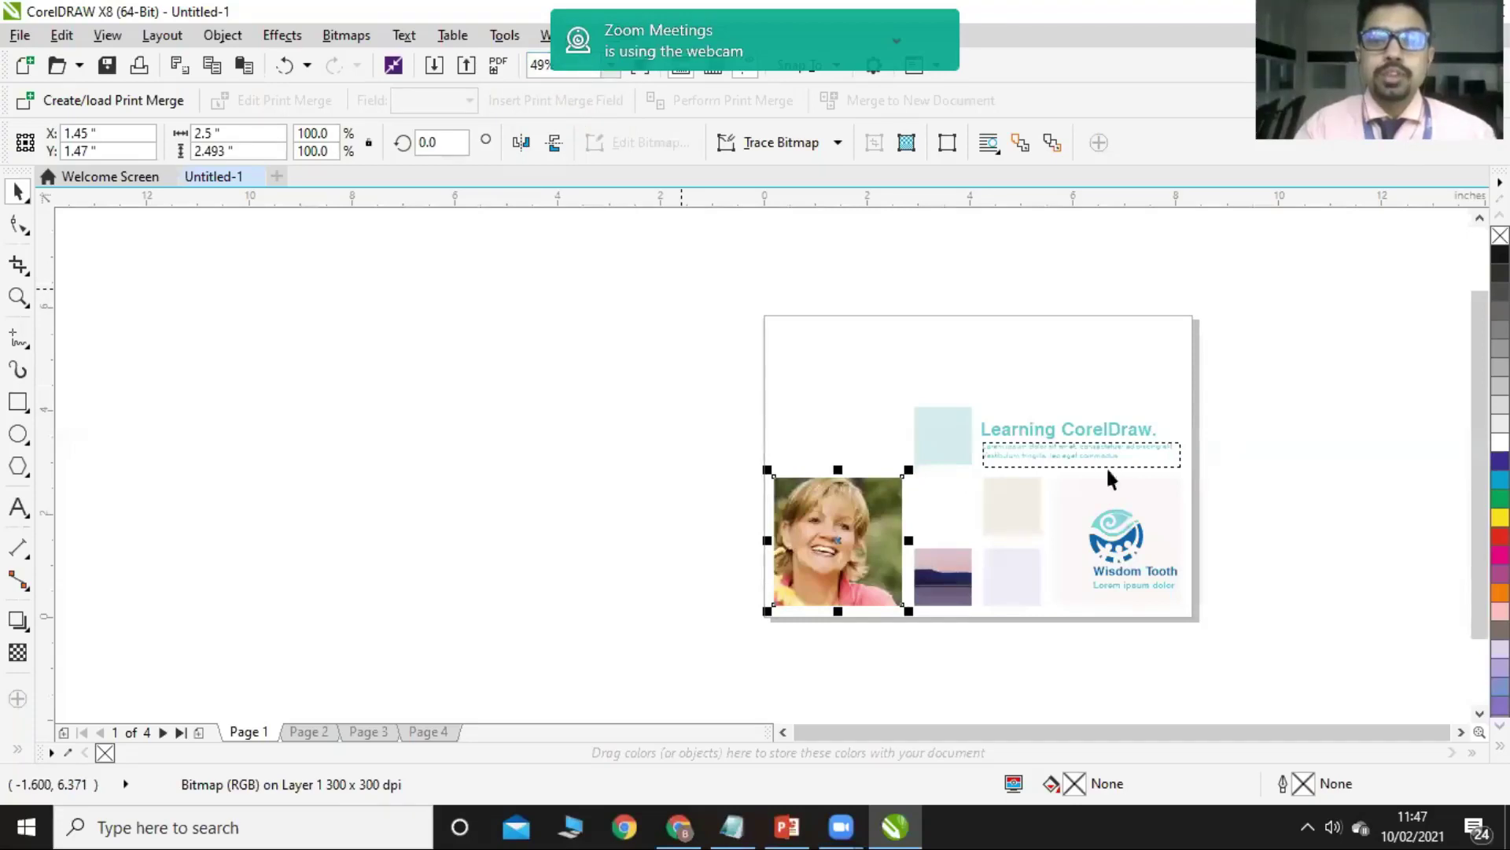
pyautogui.click(1460, 731)
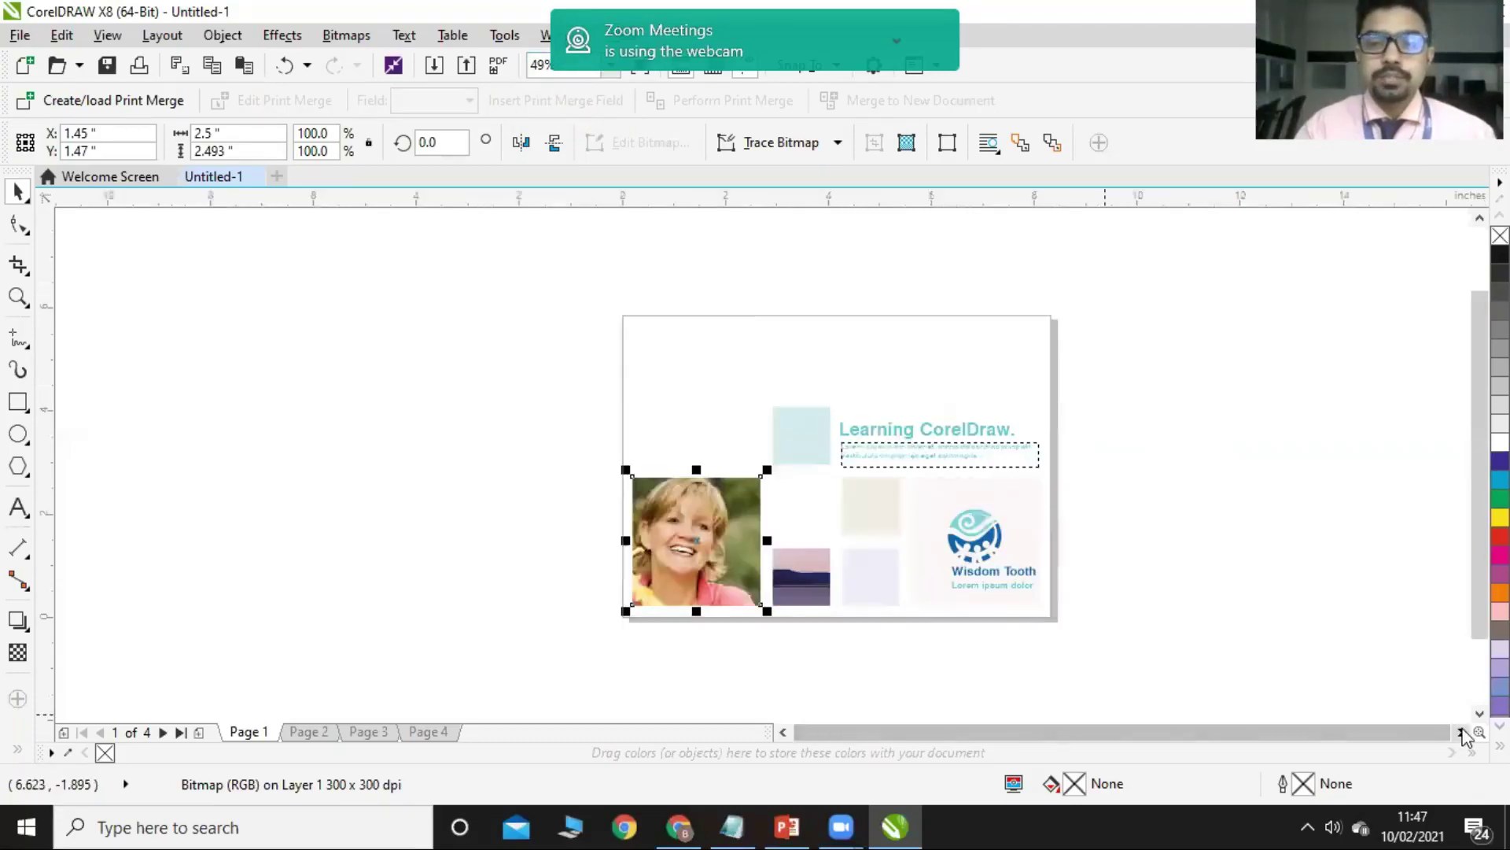
pyautogui.click(1460, 731)
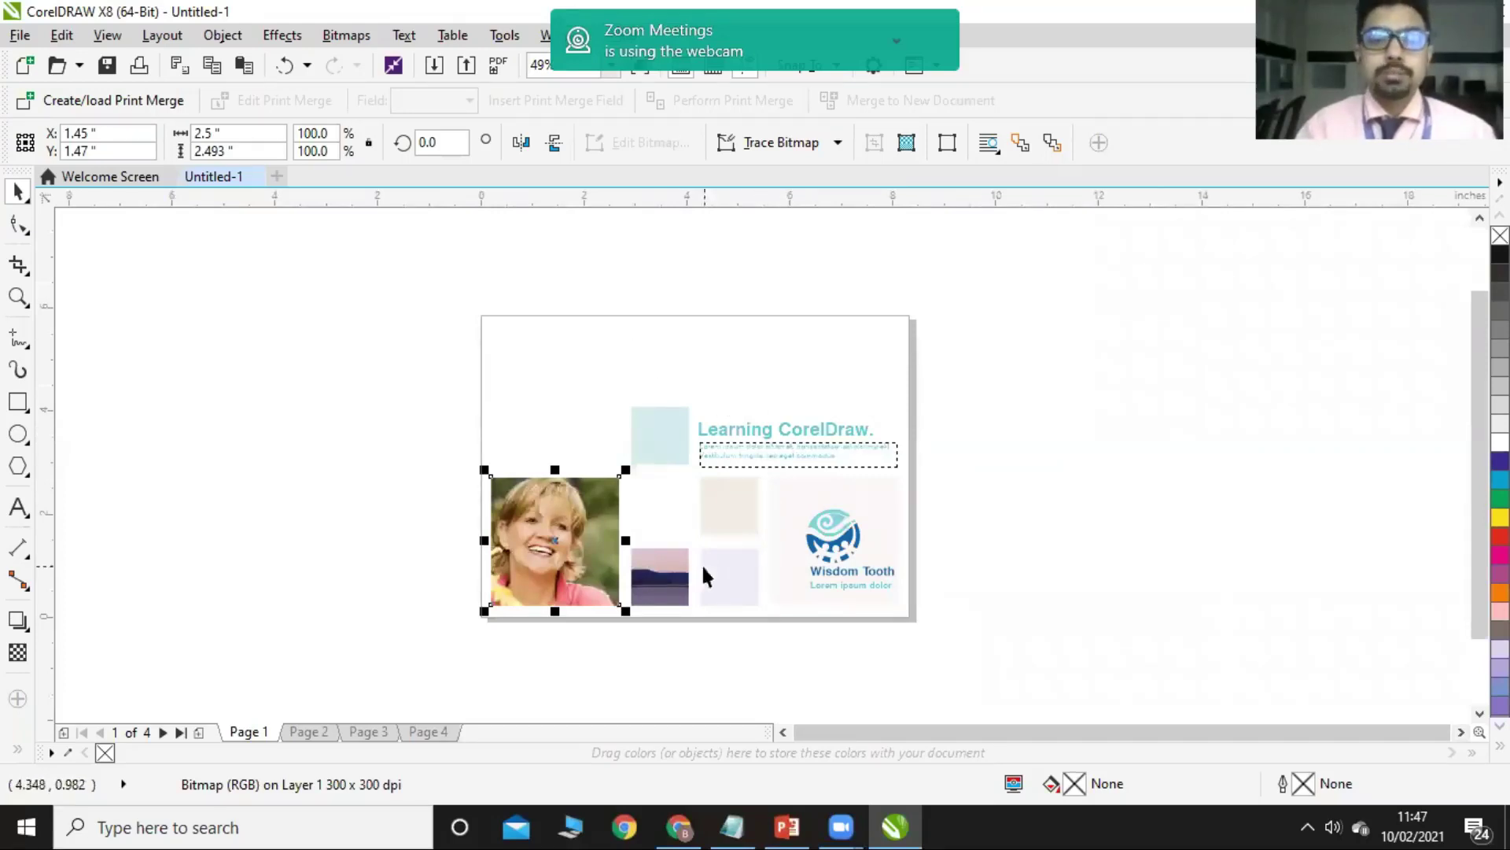
pyautogui.click(675, 571)
pyautogui.moveTo(675, 572)
pyautogui.mouseDown()
pyautogui.moveTo(594, 385)
pyautogui.moveTo(650, 573)
pyautogui.moveTo(669, 568)
pyautogui.mouseUp()
pyautogui.click(578, 533)
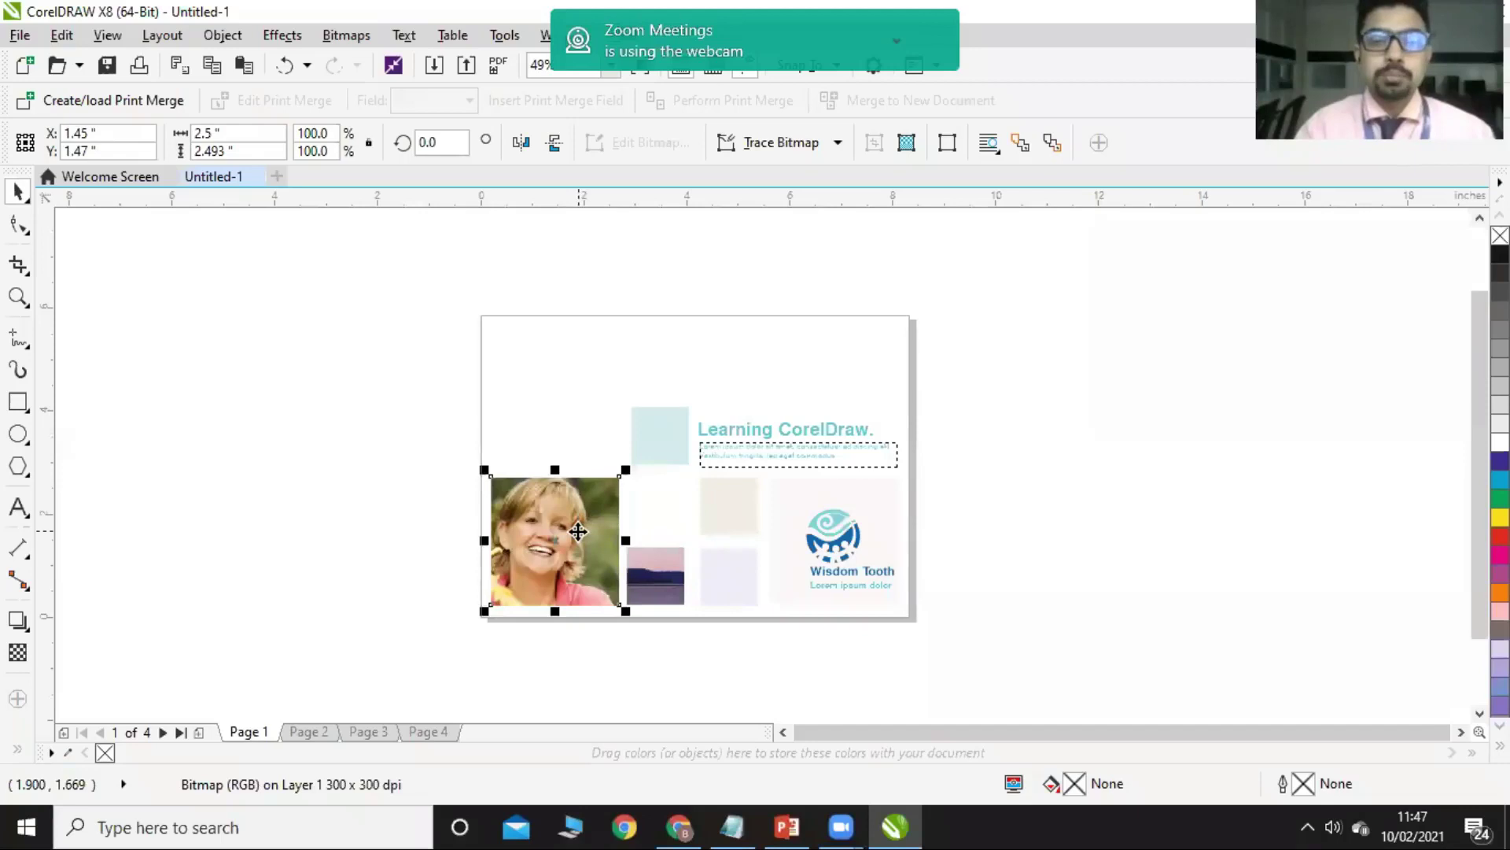
pyautogui.click(829, 547)
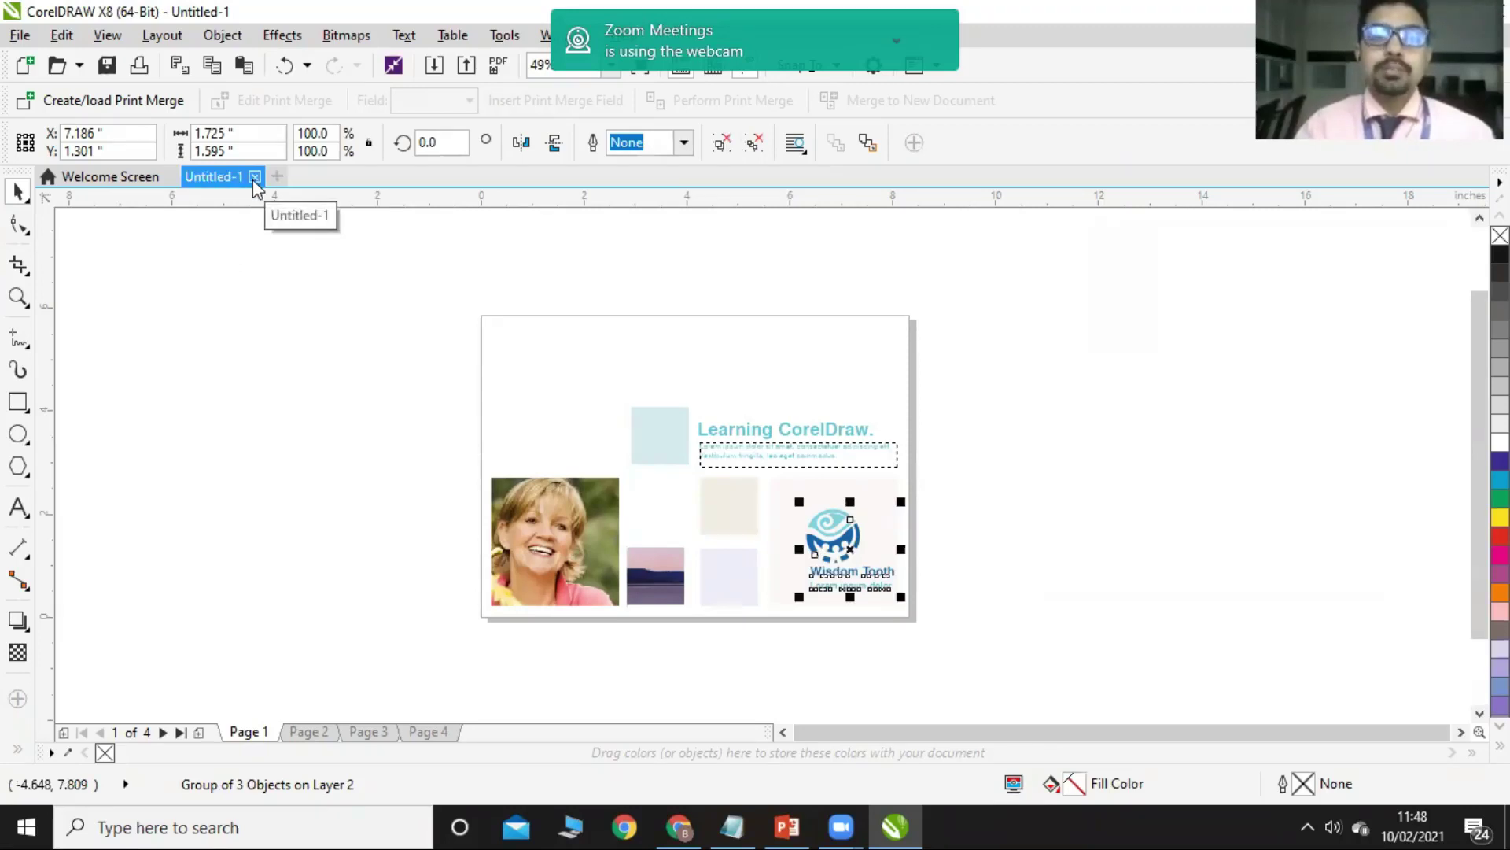
# Close the brochure document without saving its changes and return to the welcome screen
pyautogui.click(254, 176)
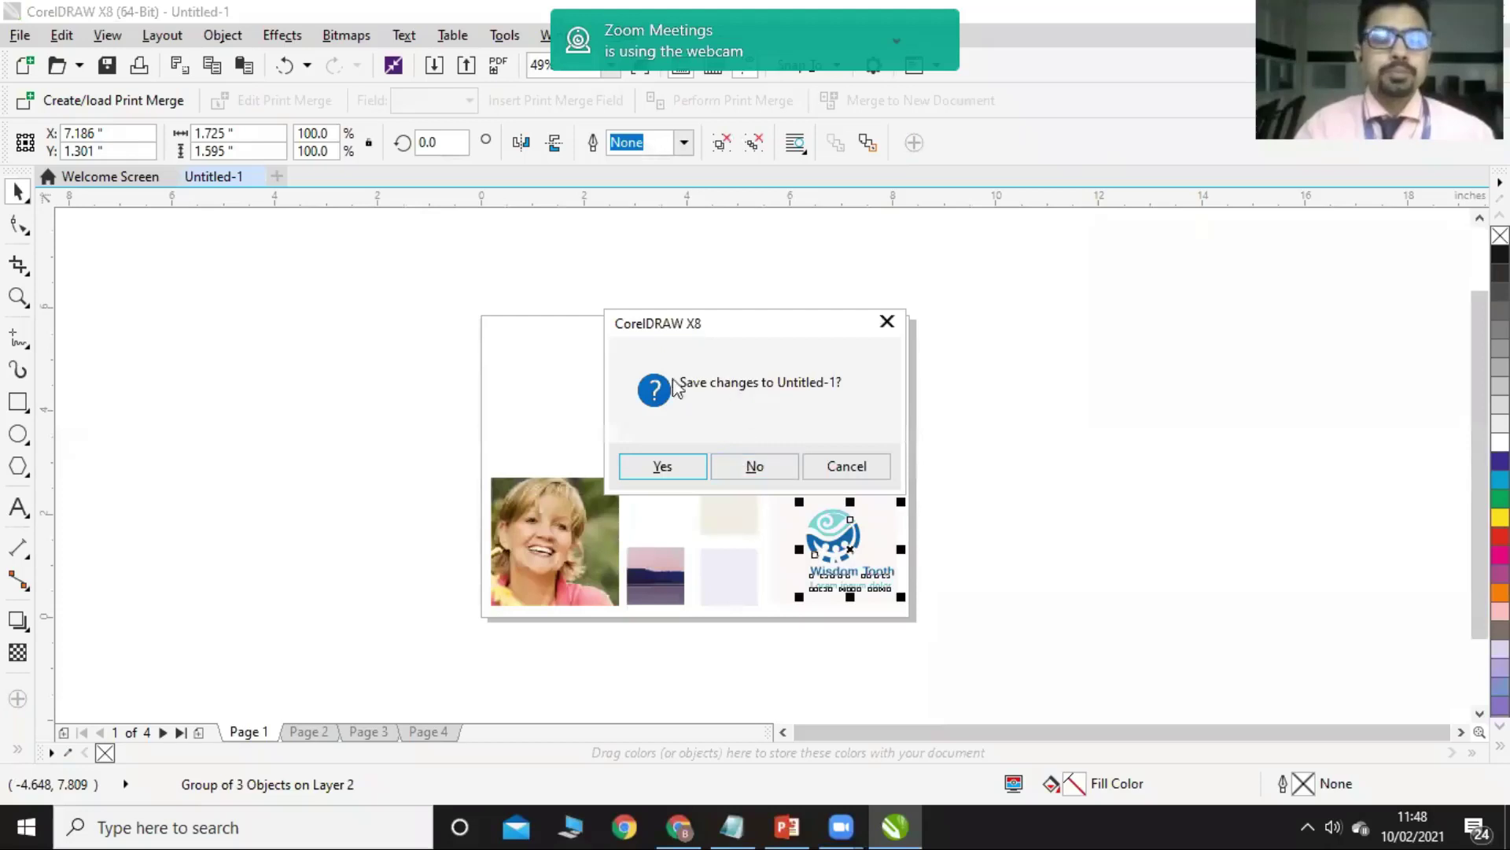
pyautogui.click(752, 465)
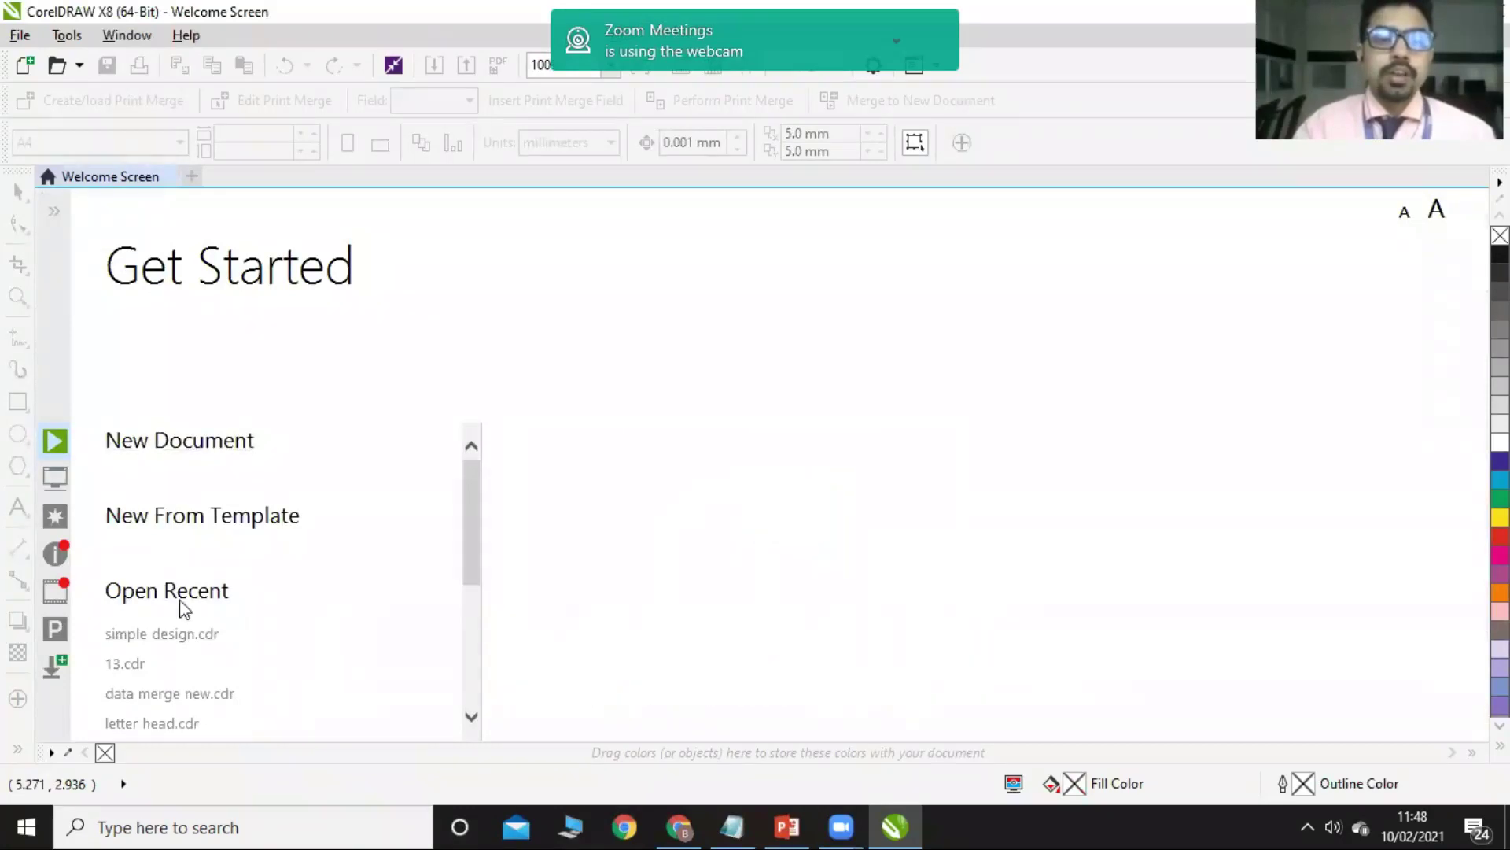
pyautogui.moveTo(199, 526)
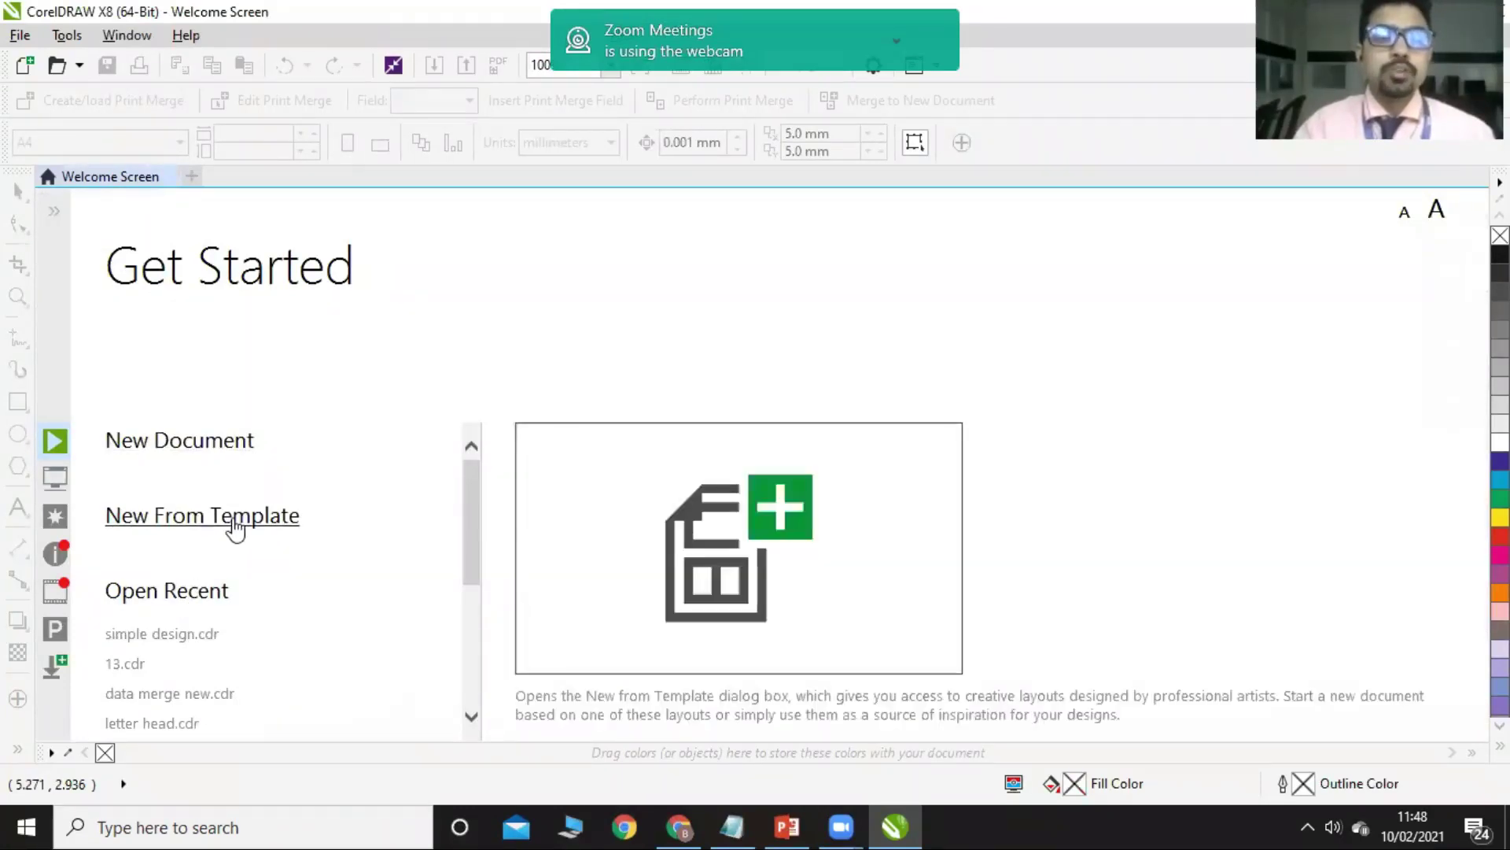
# Open the recent file simple design.cdr from the welcome screen to view its flower drawing, and close it again
pyautogui.moveTo(175, 647)
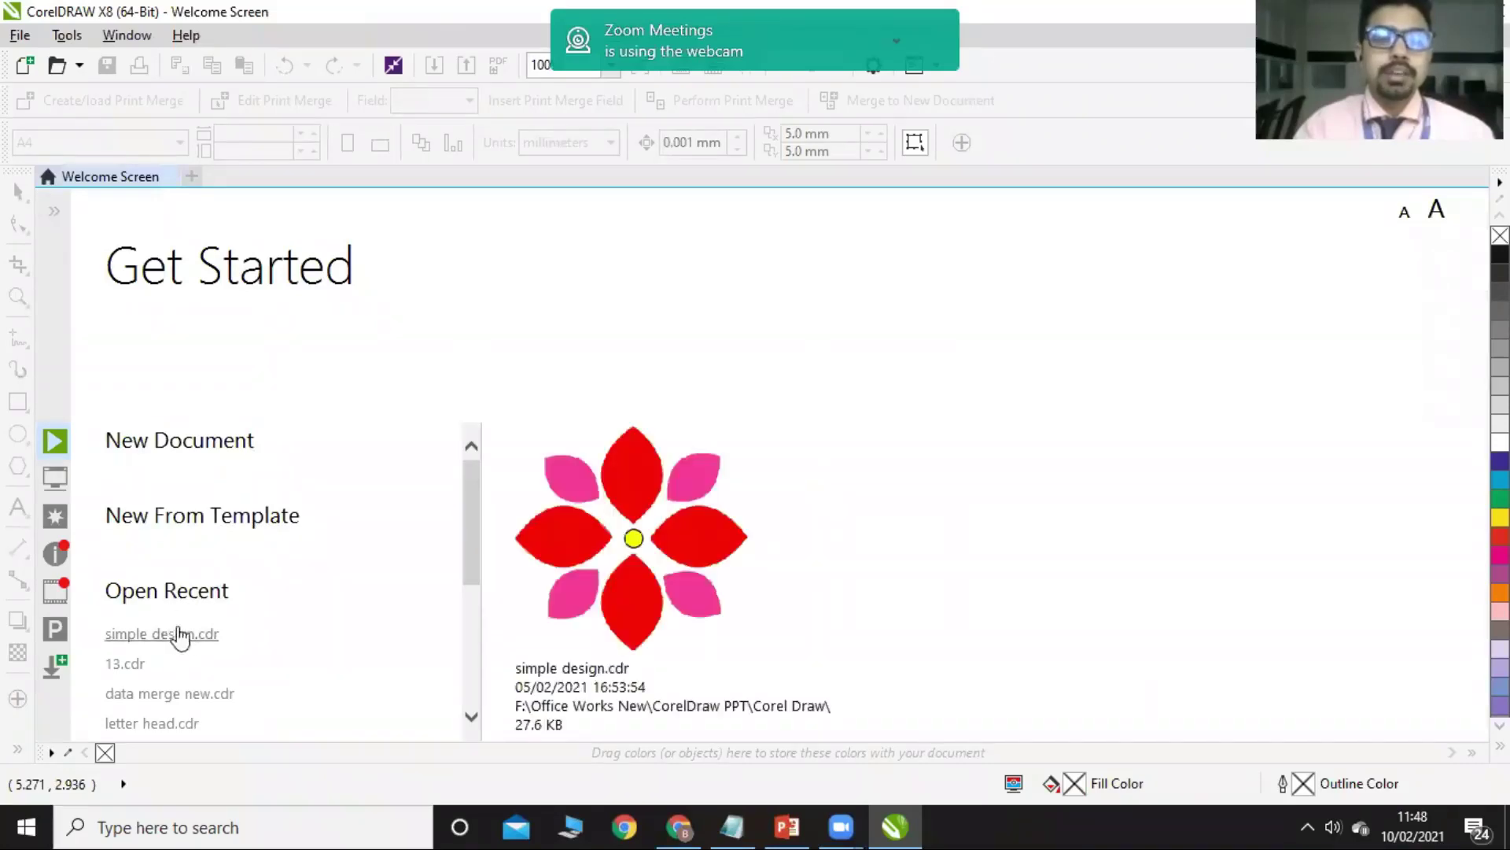
pyautogui.click(179, 633)
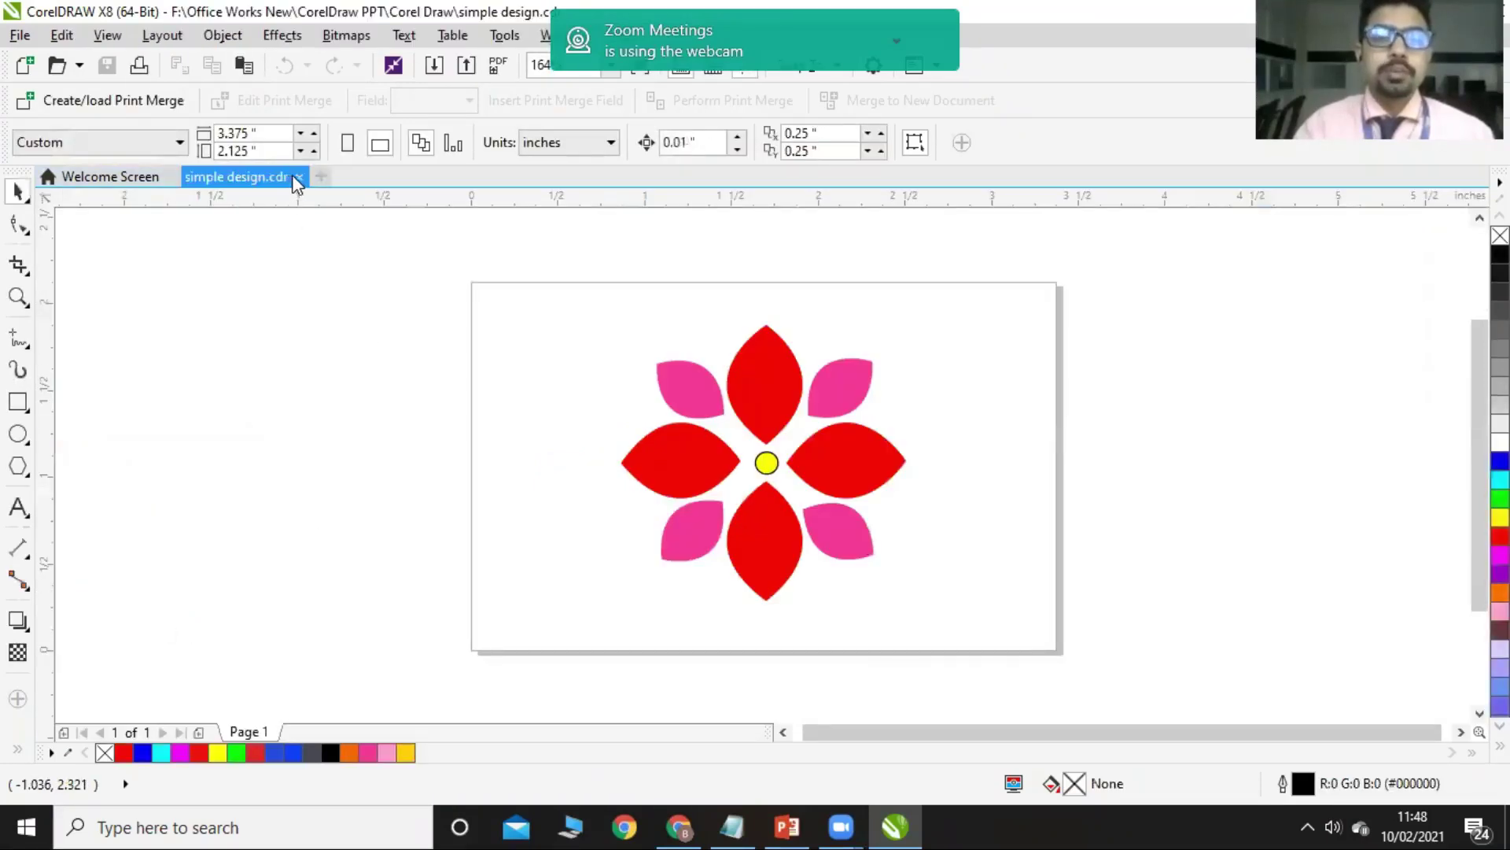
pyautogui.click(298, 177)
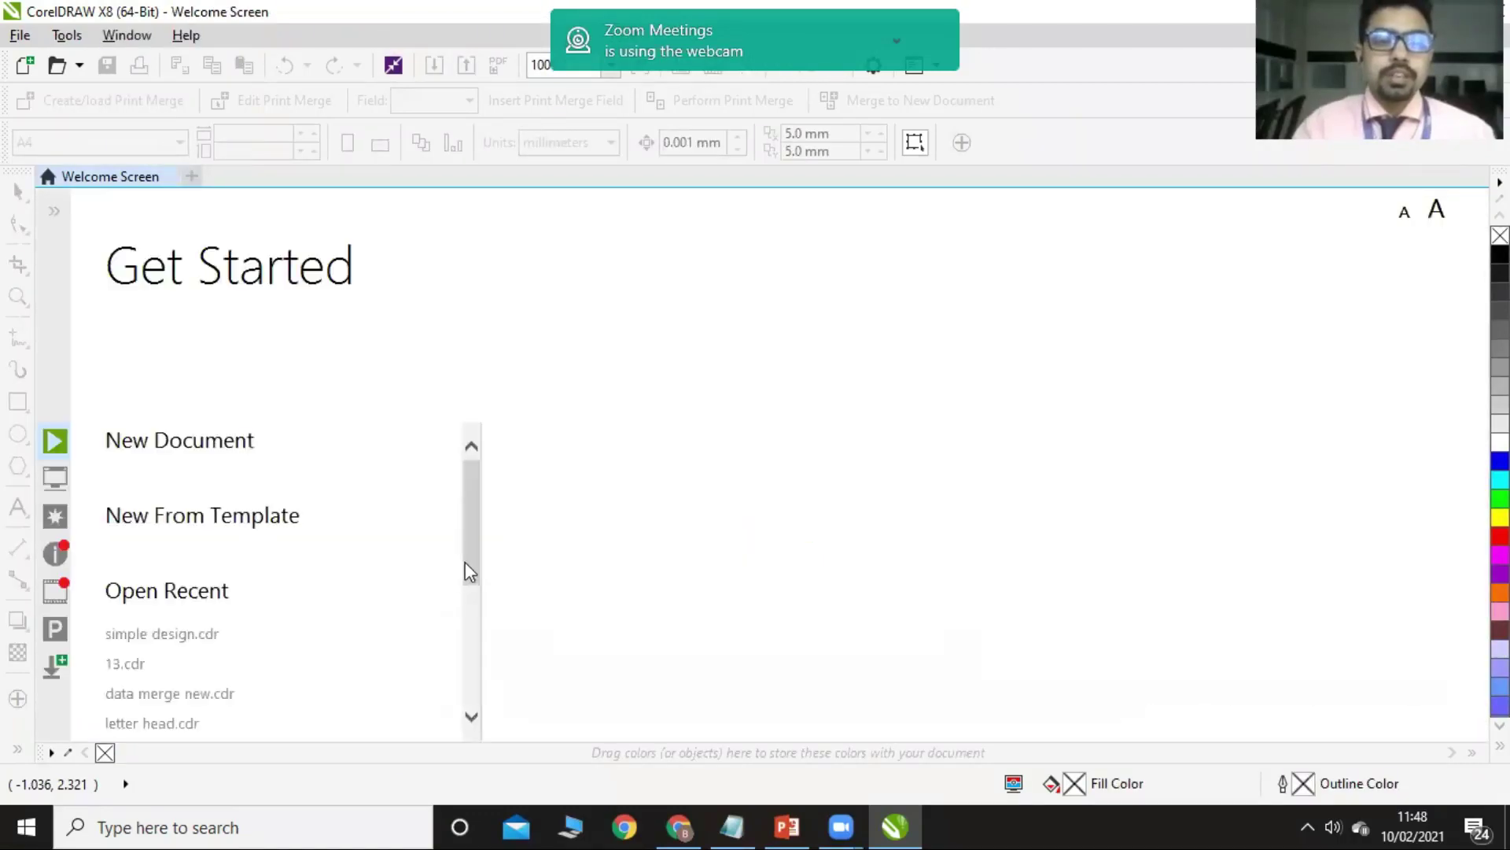
# Browse the drawings offered by Open Other without opening one, and review the Take a Tour entries on the Get Started page
pyautogui.moveTo(474, 568); pyautogui.dragTo(465, 650)
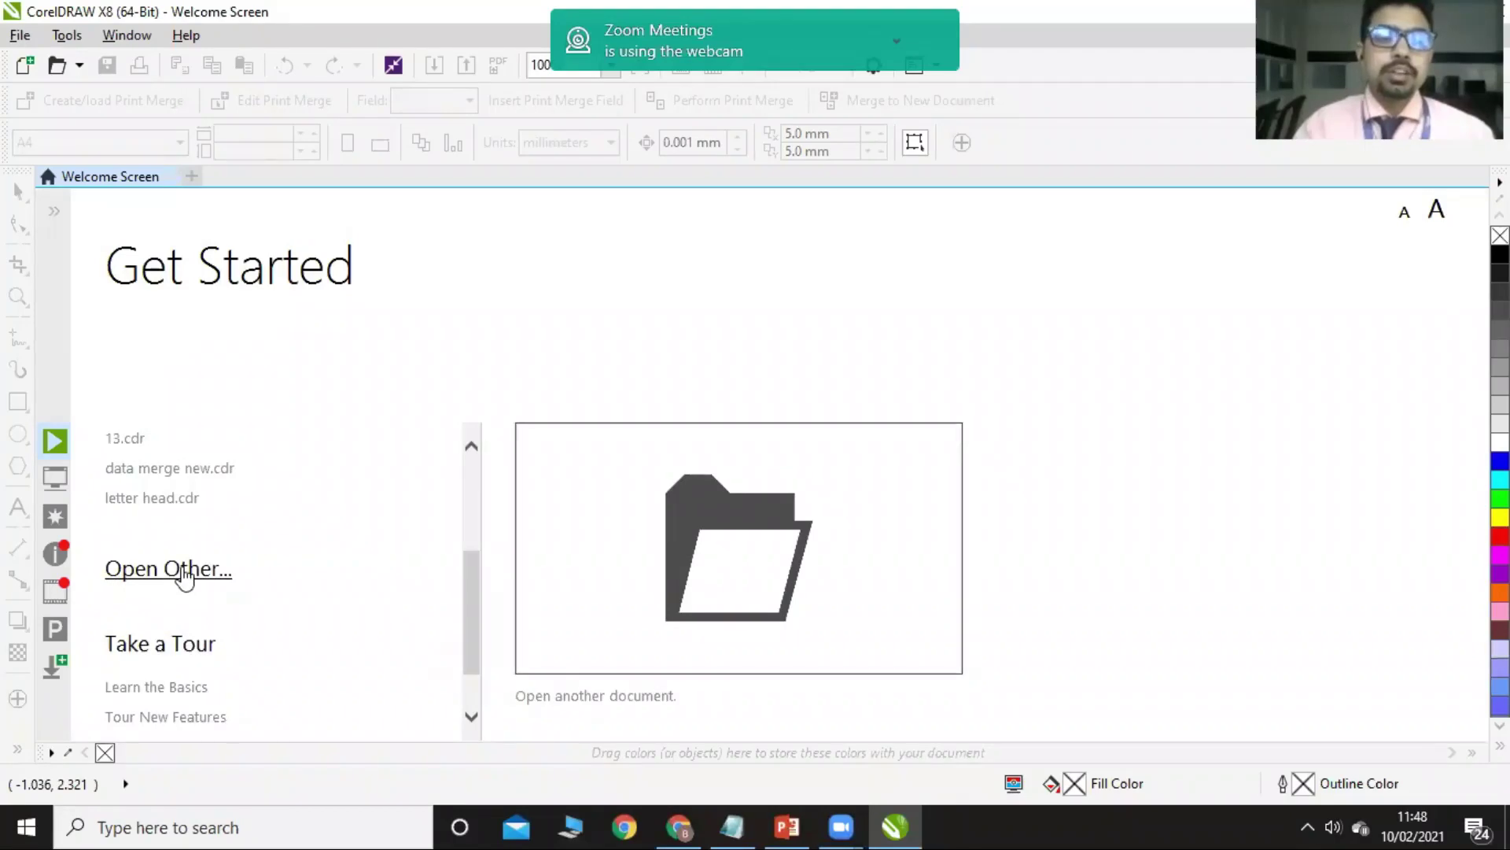
pyautogui.click(181, 566)
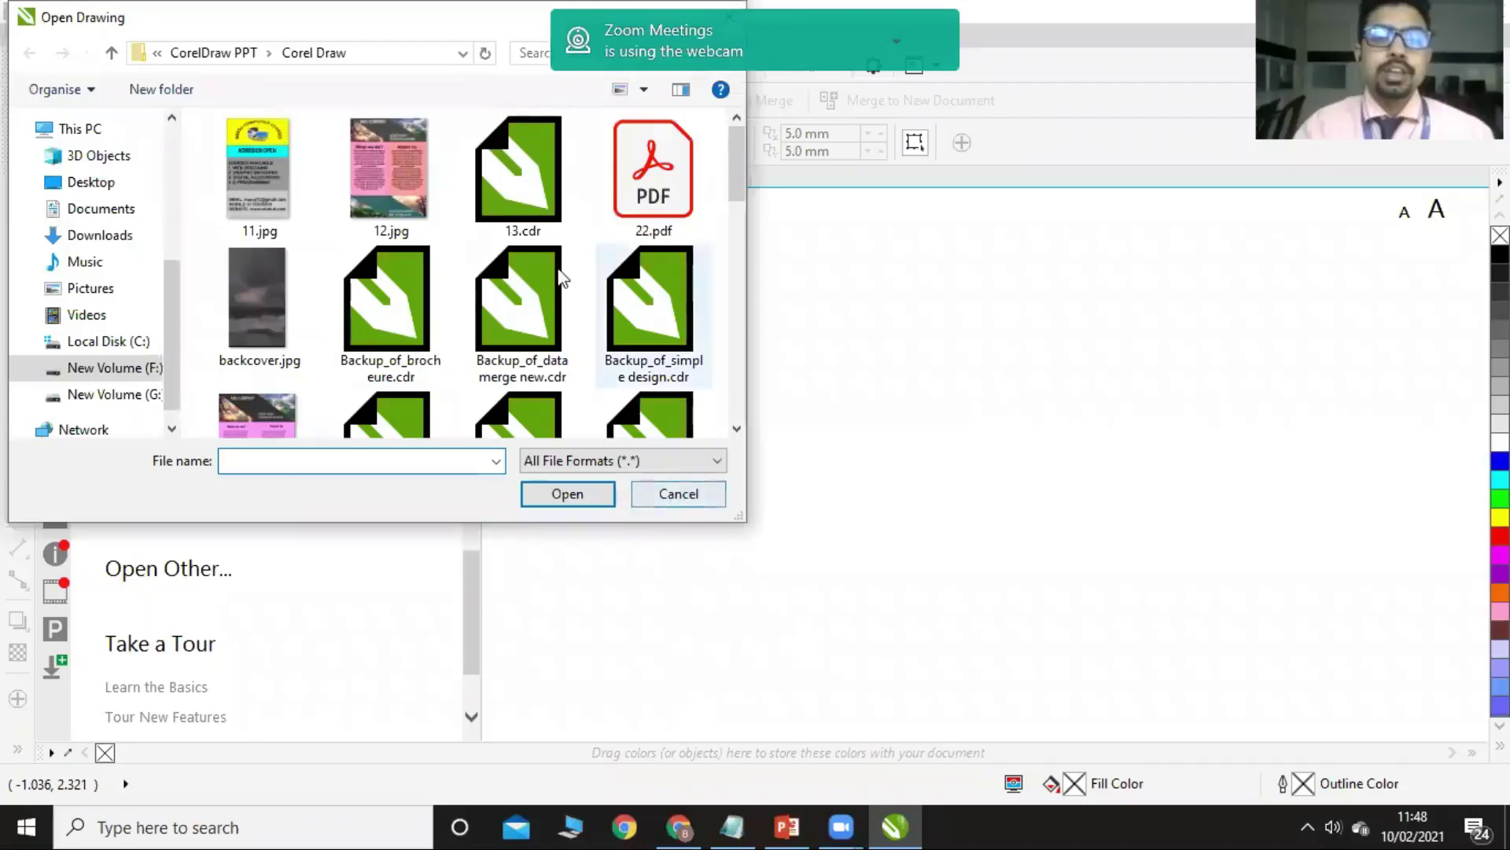
pyautogui.click(667, 496)
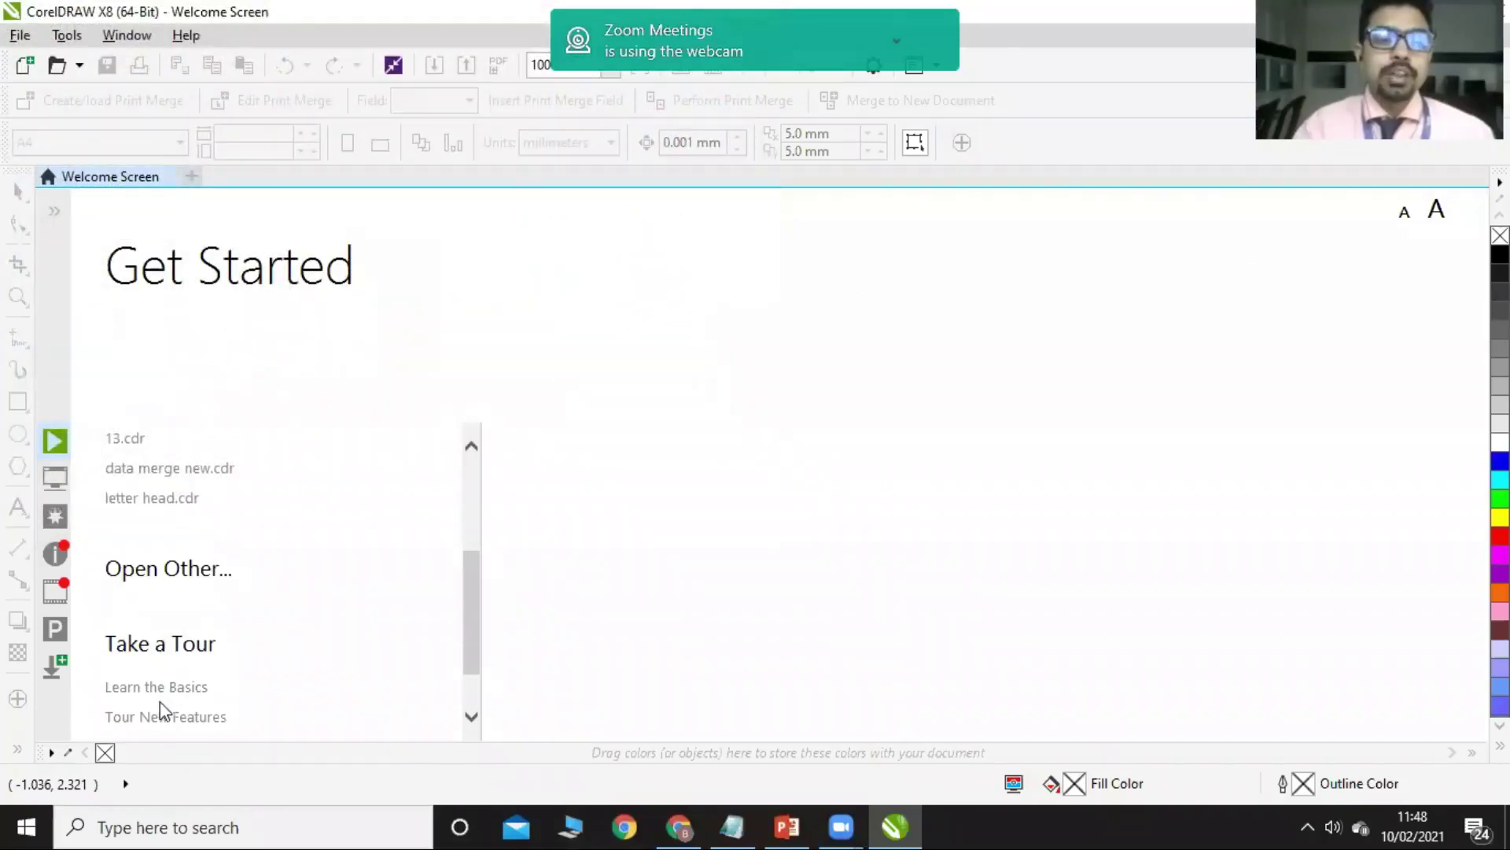
pyautogui.moveTo(173, 693)
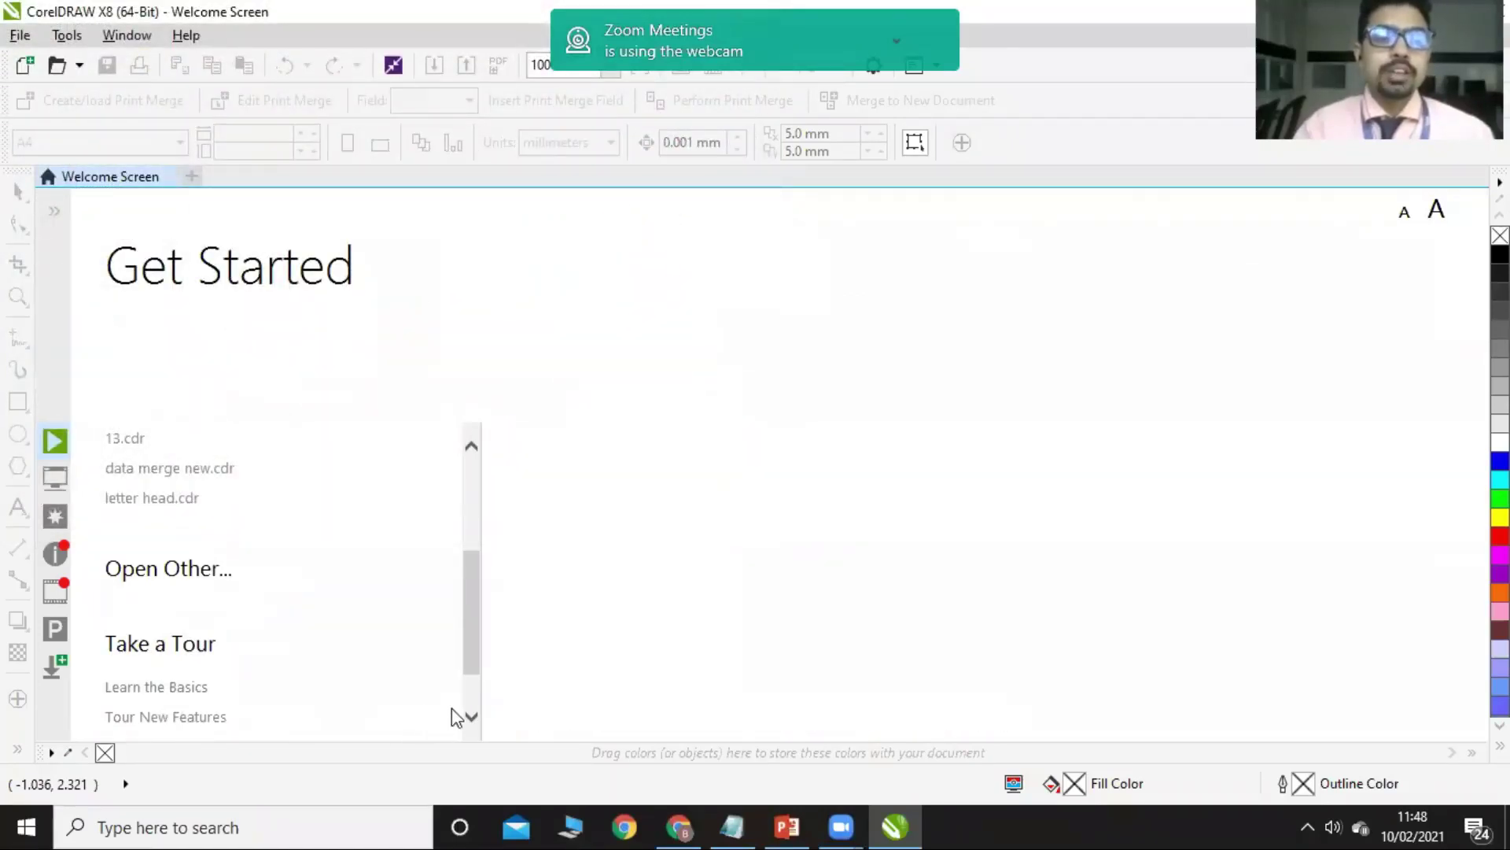
pyautogui.click(469, 716)
pyautogui.click(470, 716)
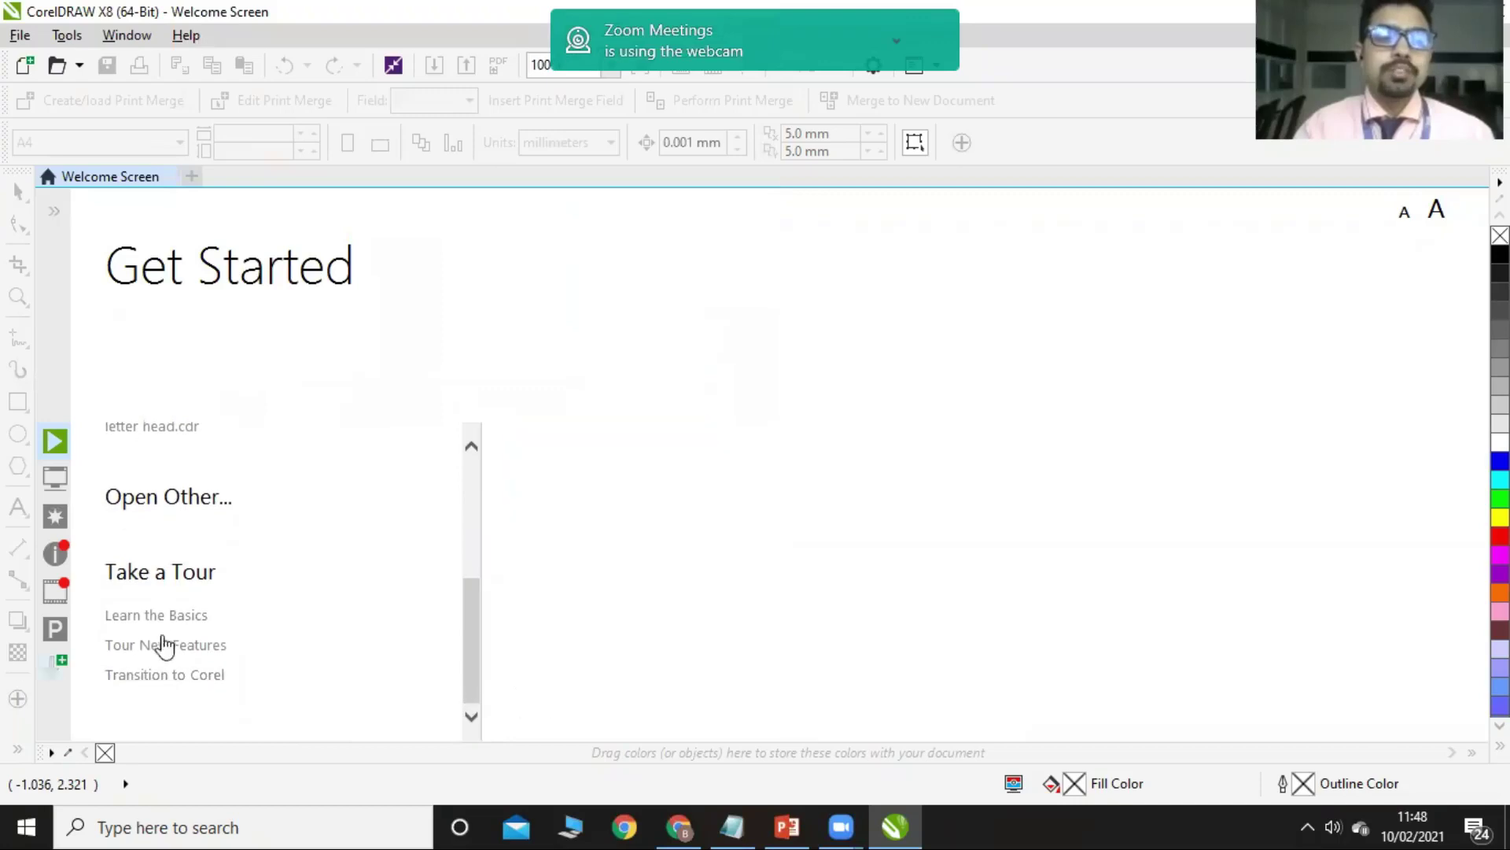
pyautogui.moveTo(178, 627)
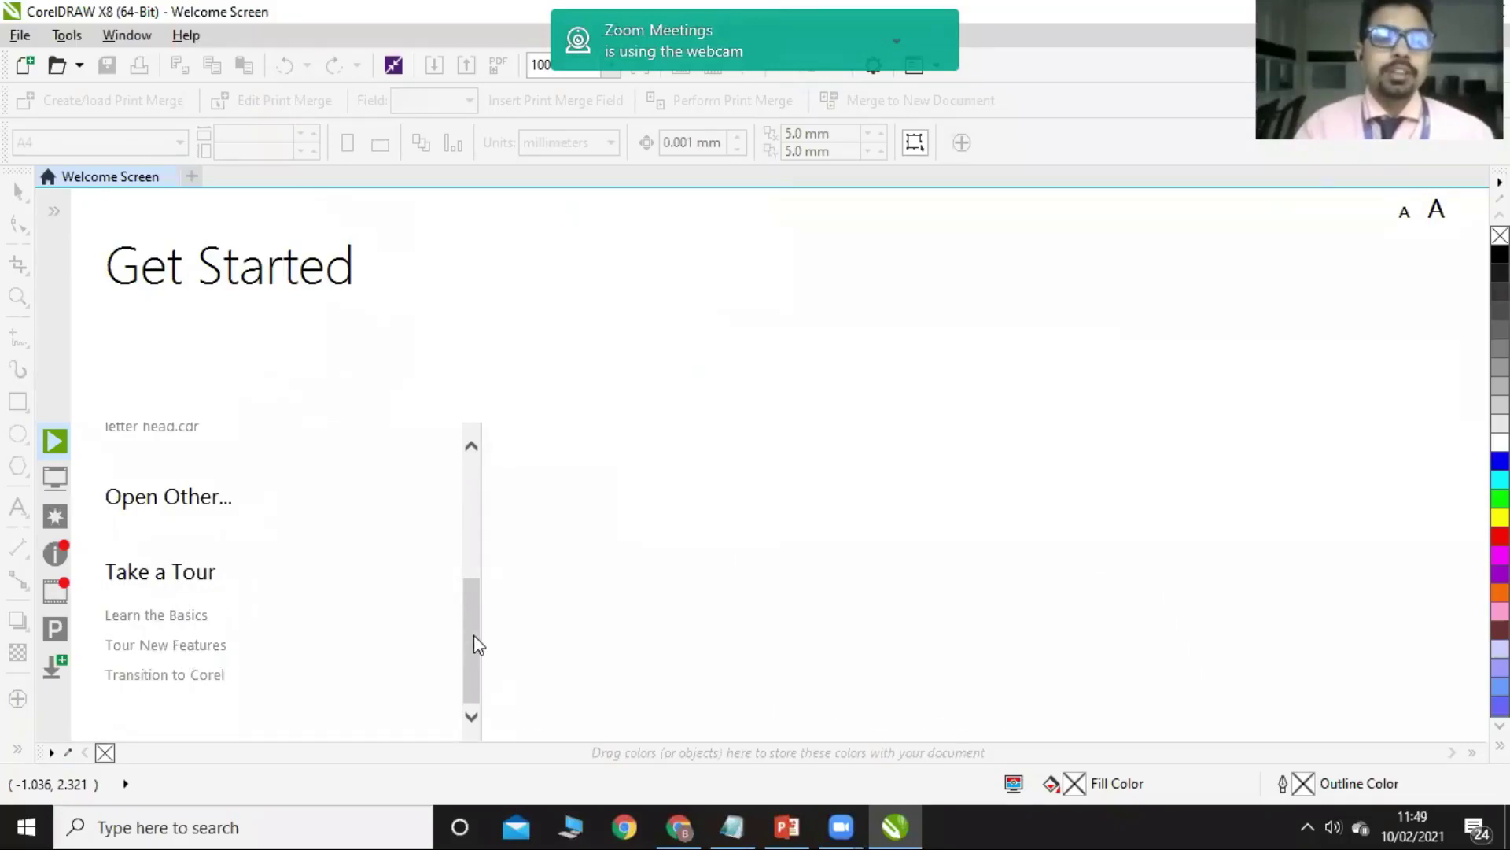
pyautogui.moveTo(475, 606); pyautogui.dragTo(474, 486)
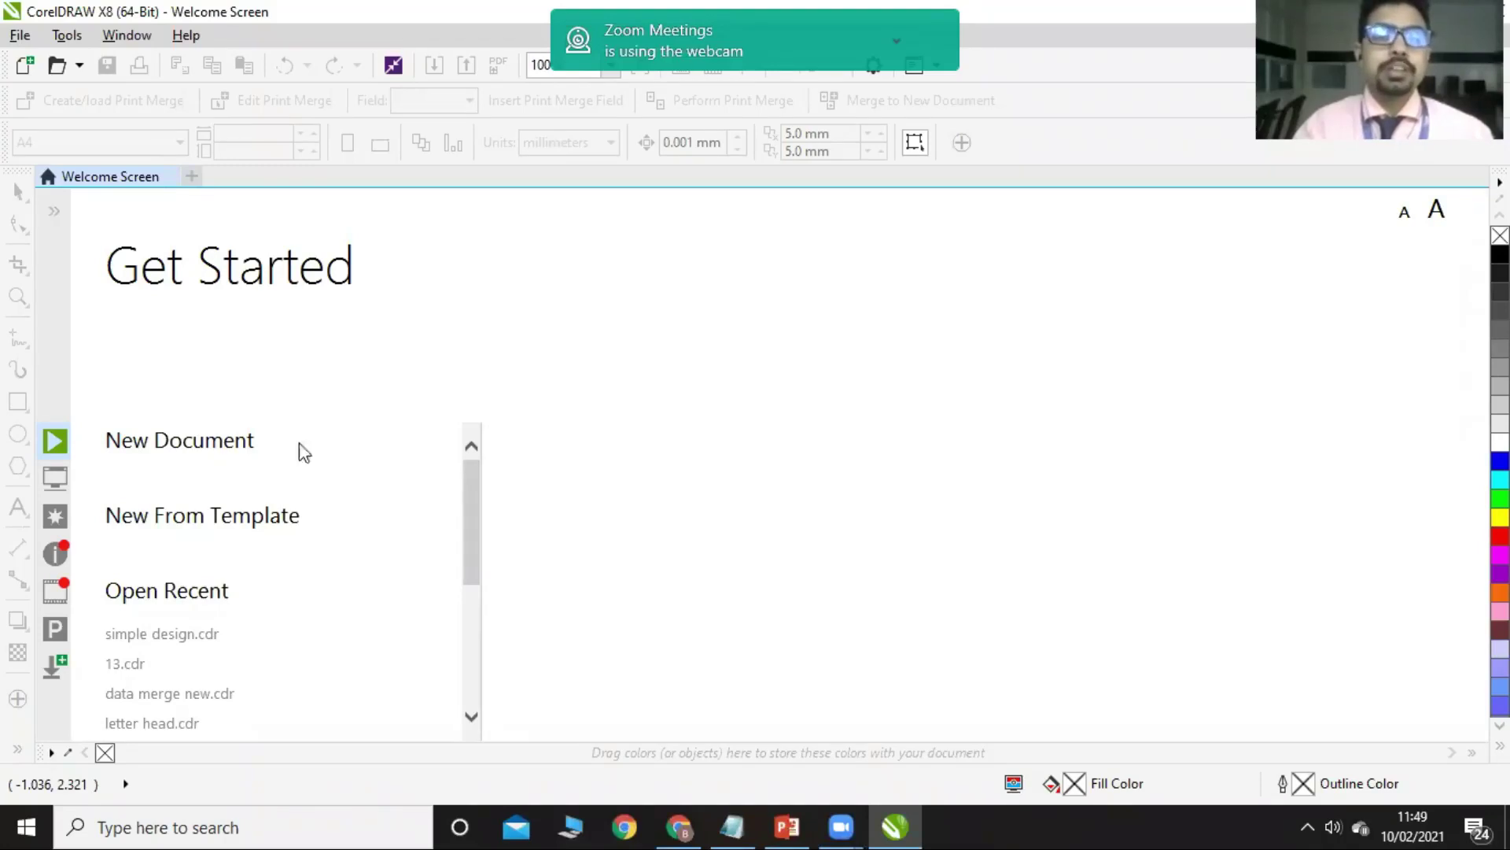
# Start a new document from the welcome screen, name it "Learning CorelDraw" and choose the Custom preset destination
pyautogui.click(228, 442)
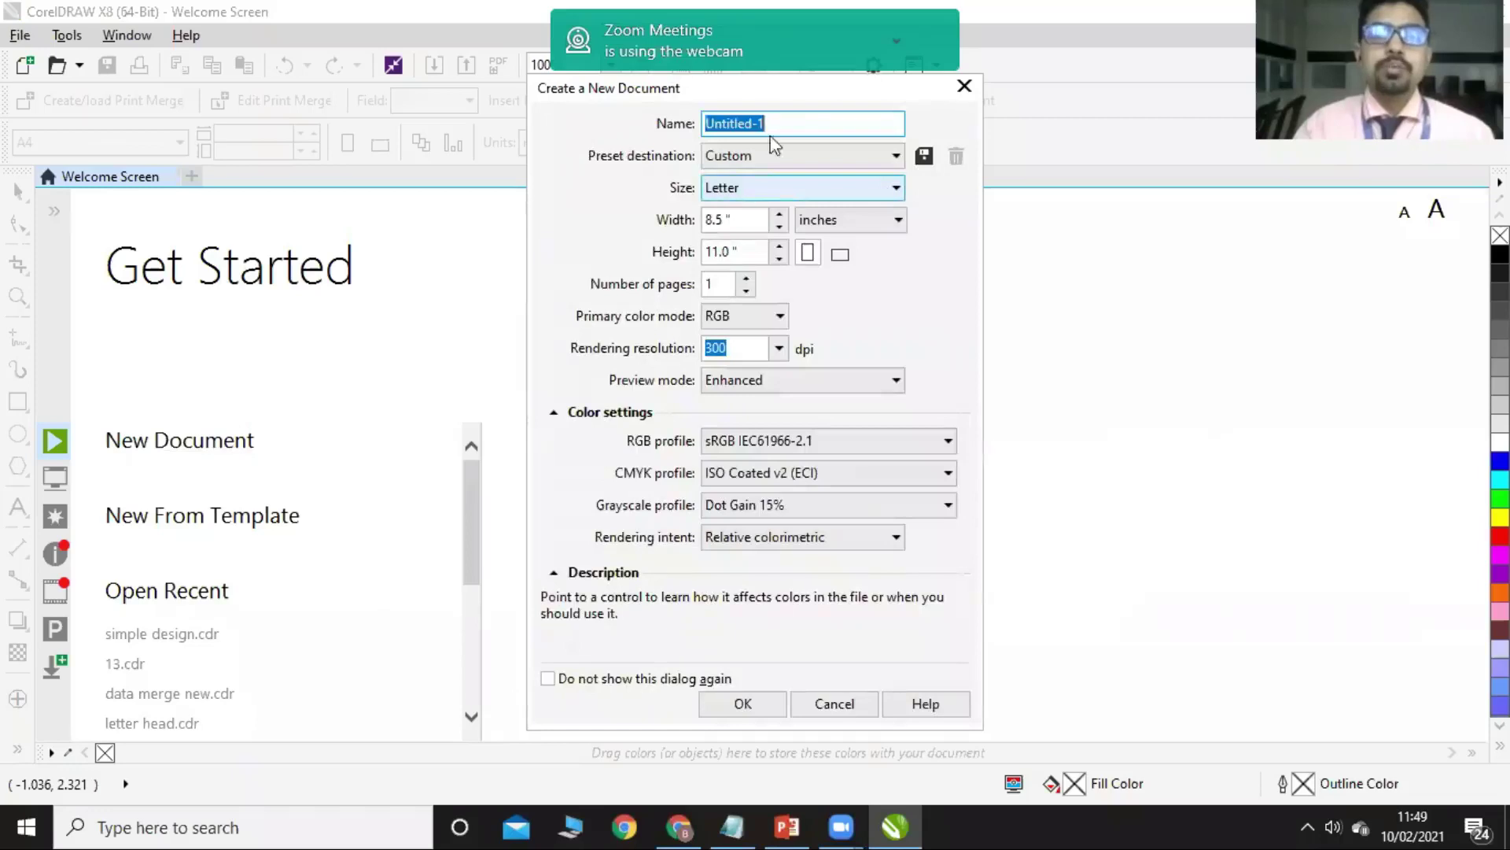
pyautogui.click(785, 123)
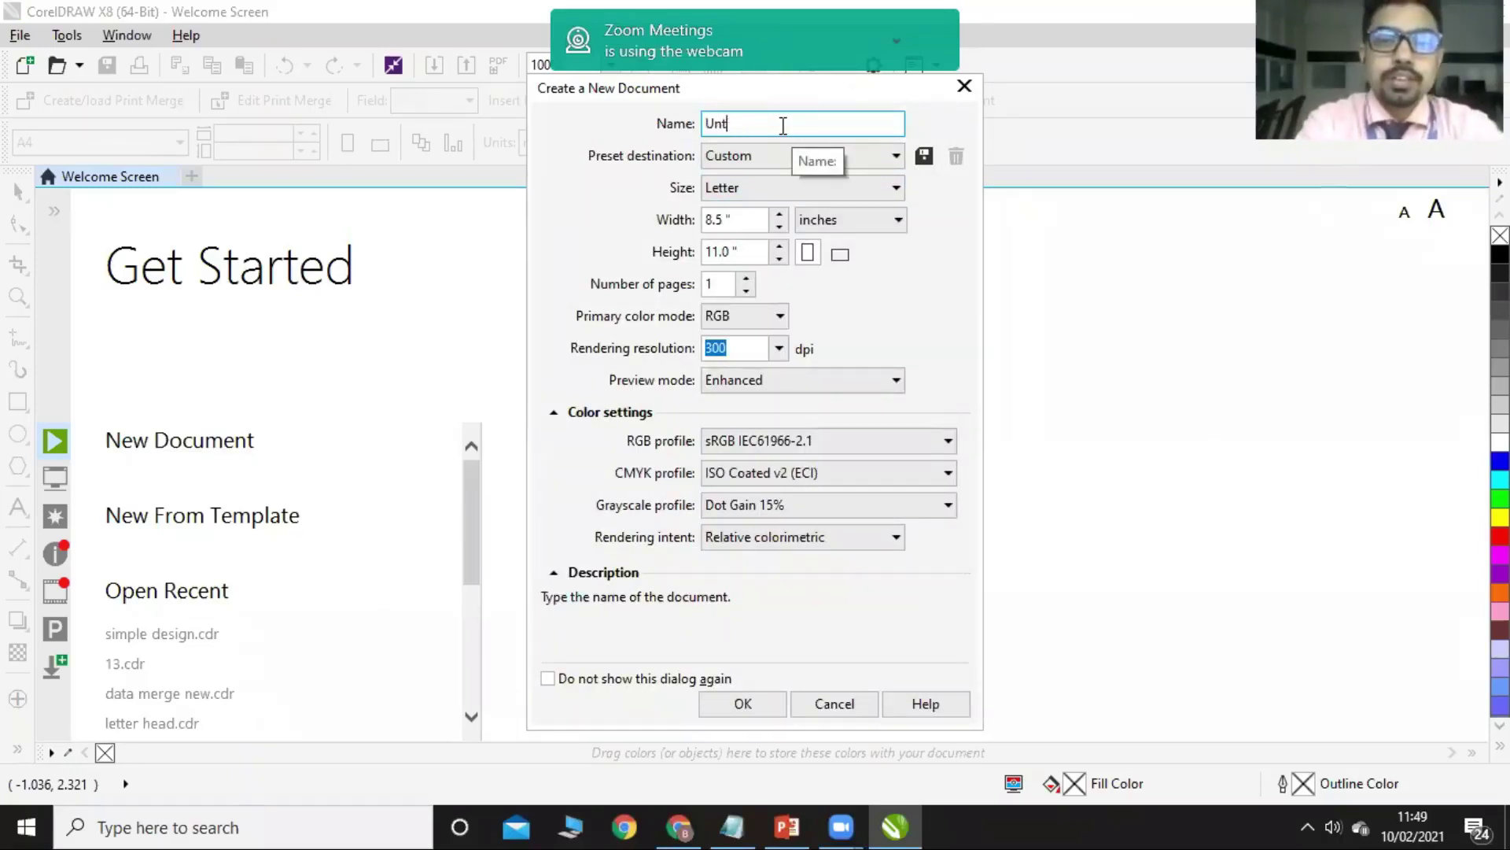
pyautogui.write('Lear')
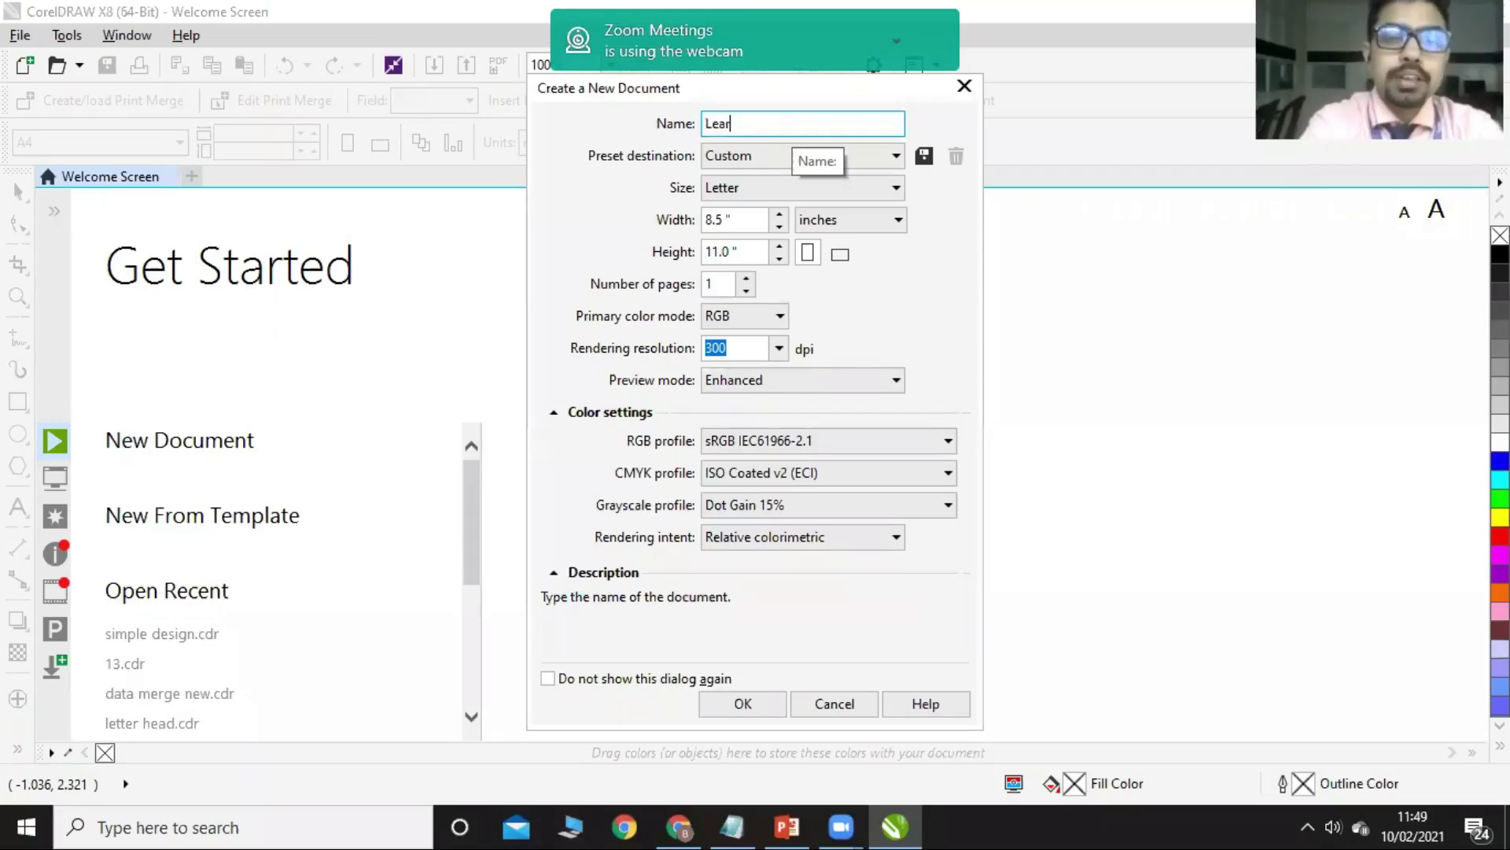
pyautogui.write('ning CorelDraw')
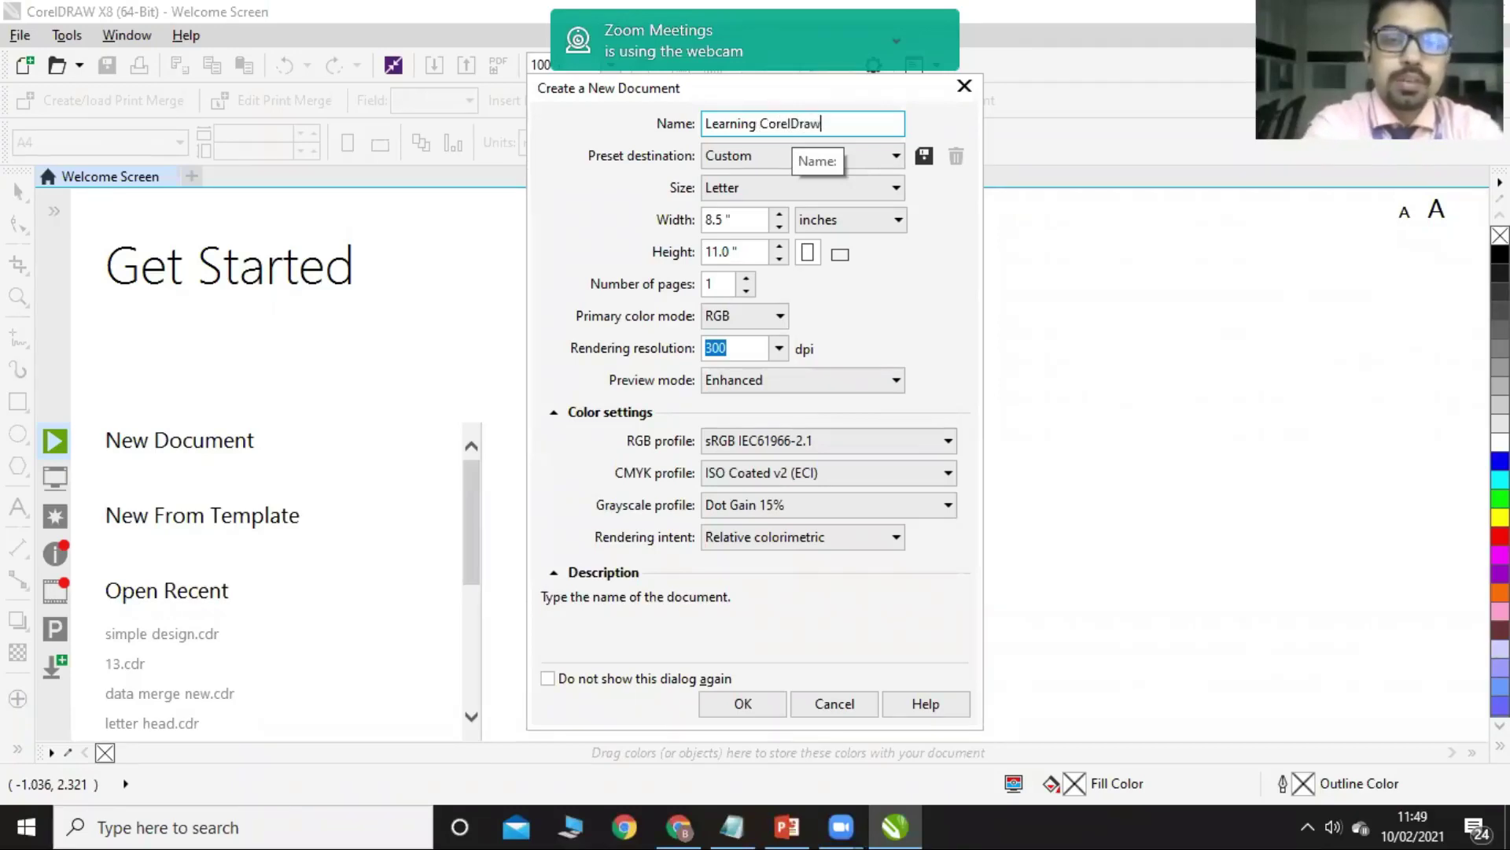
pyautogui.click(747, 156)
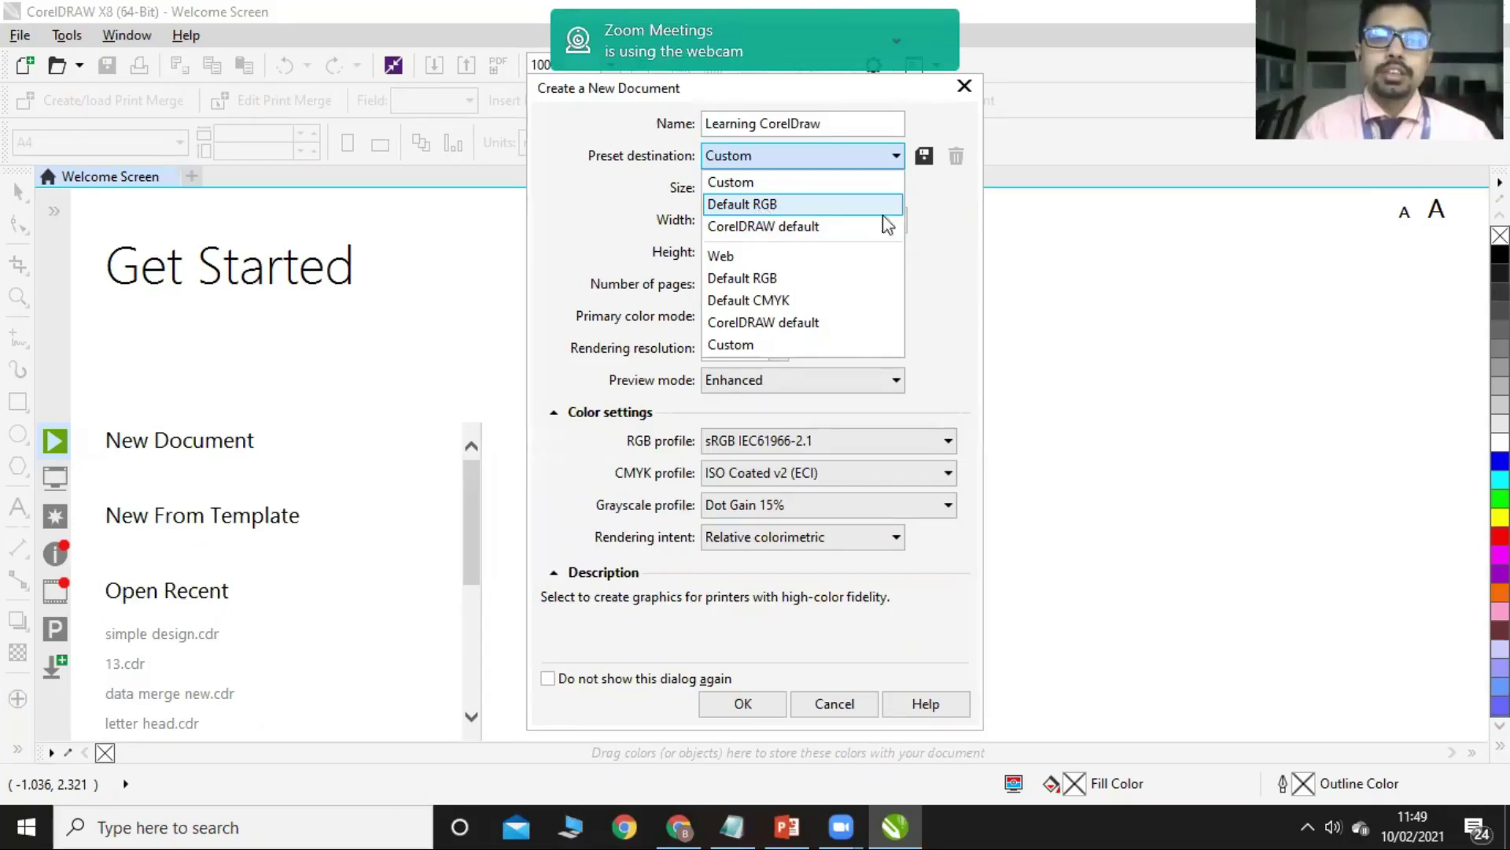
pyautogui.click(781, 184)
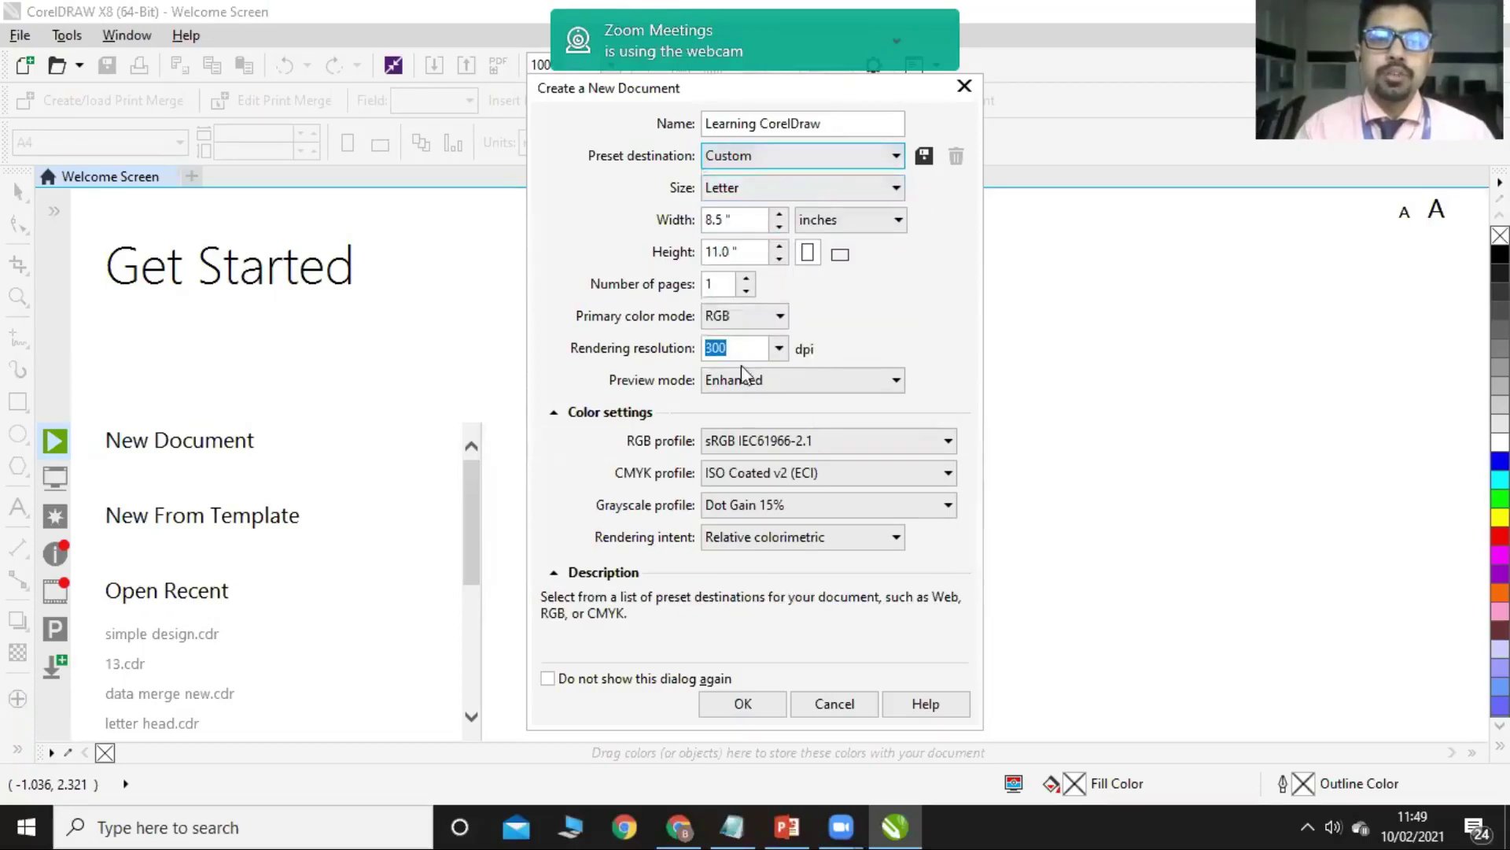
# Review the available page sizes and measurement units for the new document, keeping Letter and inches
pyautogui.click(776, 192)
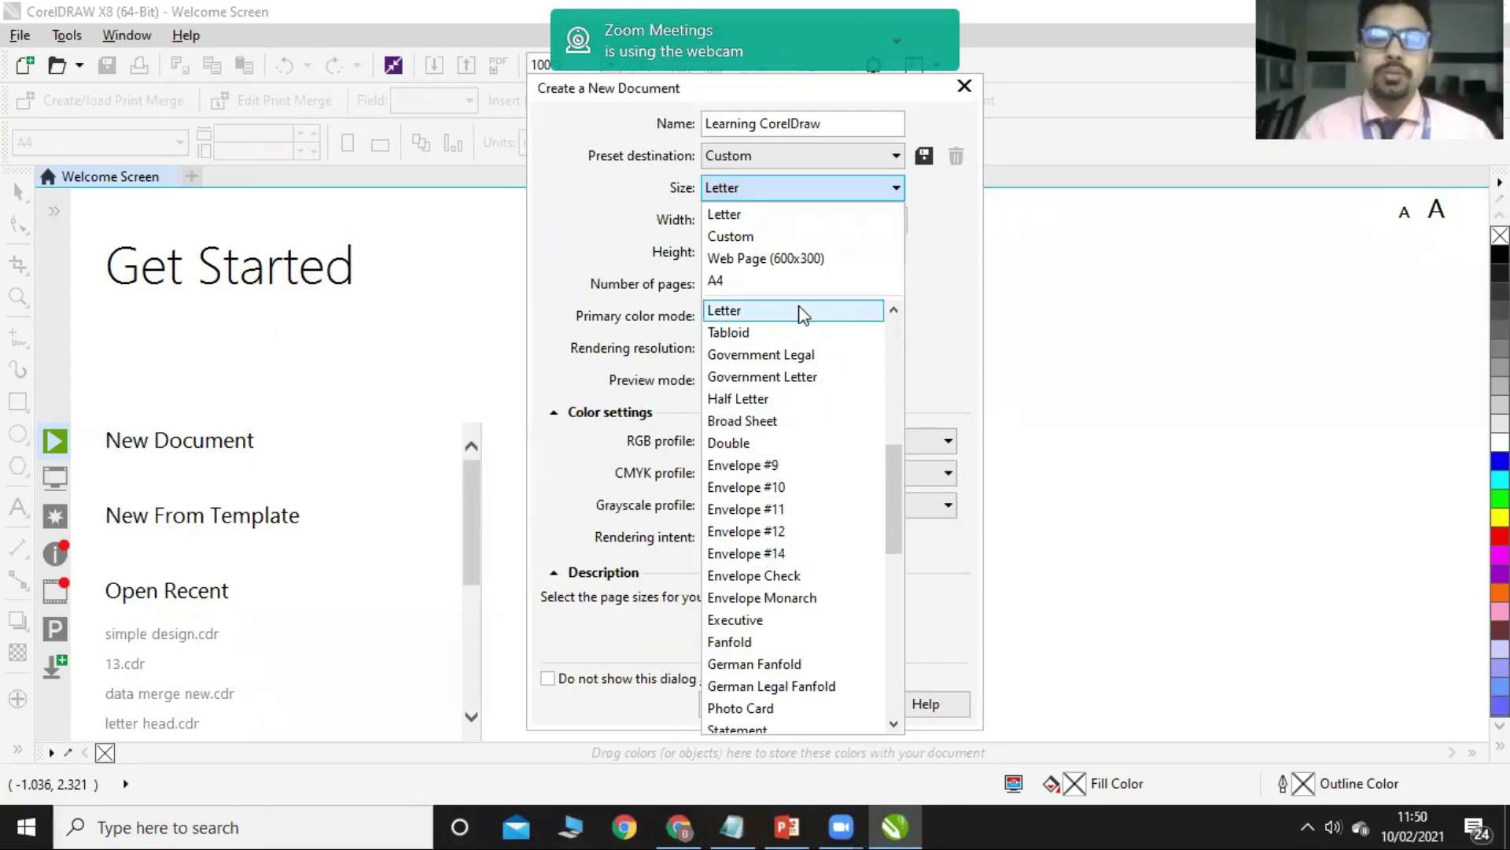
pyautogui.click(936, 285)
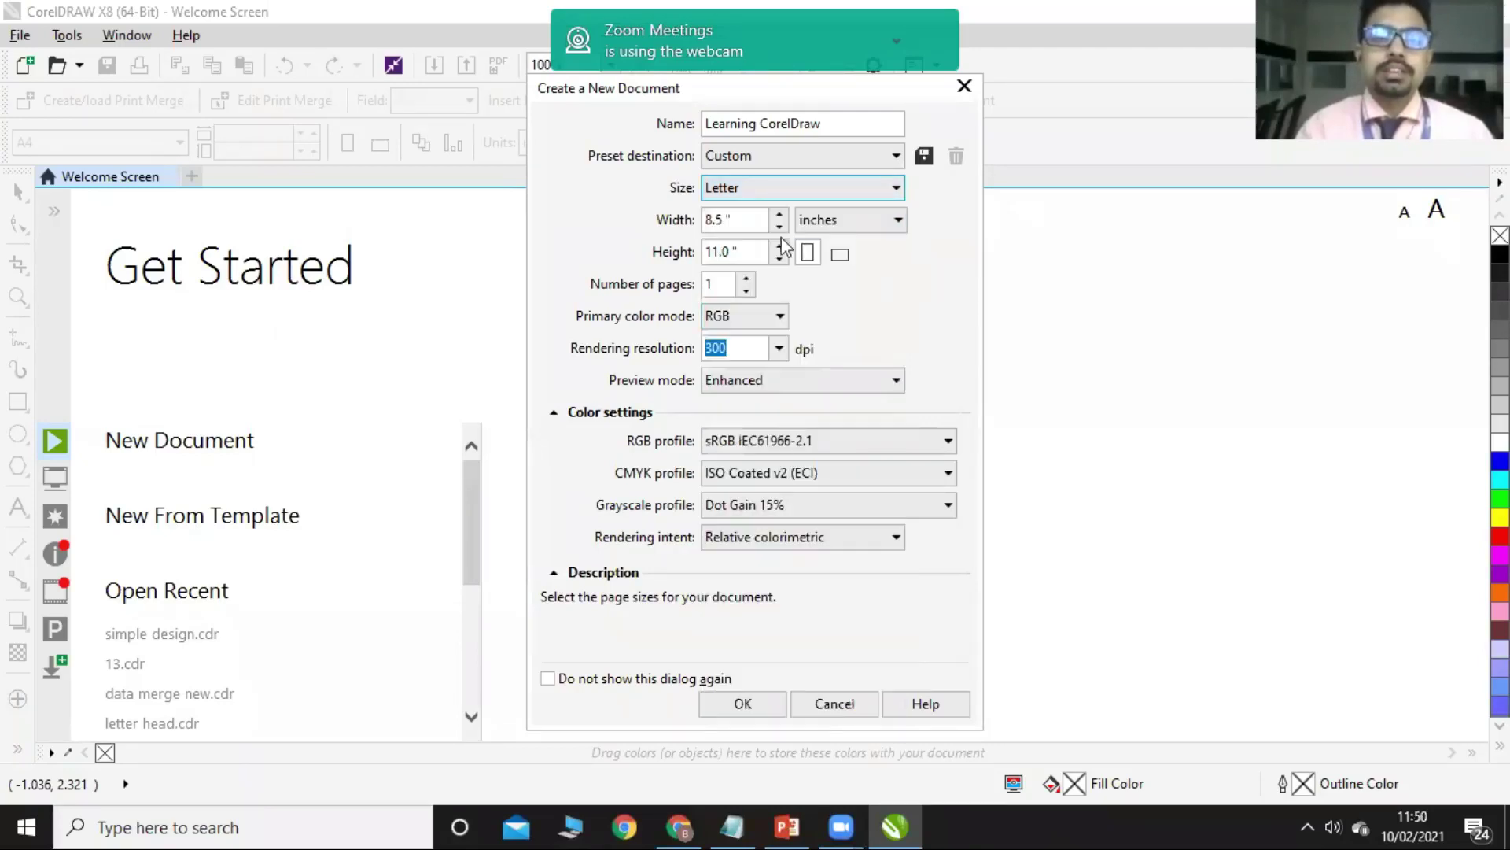
pyautogui.click(872, 224)
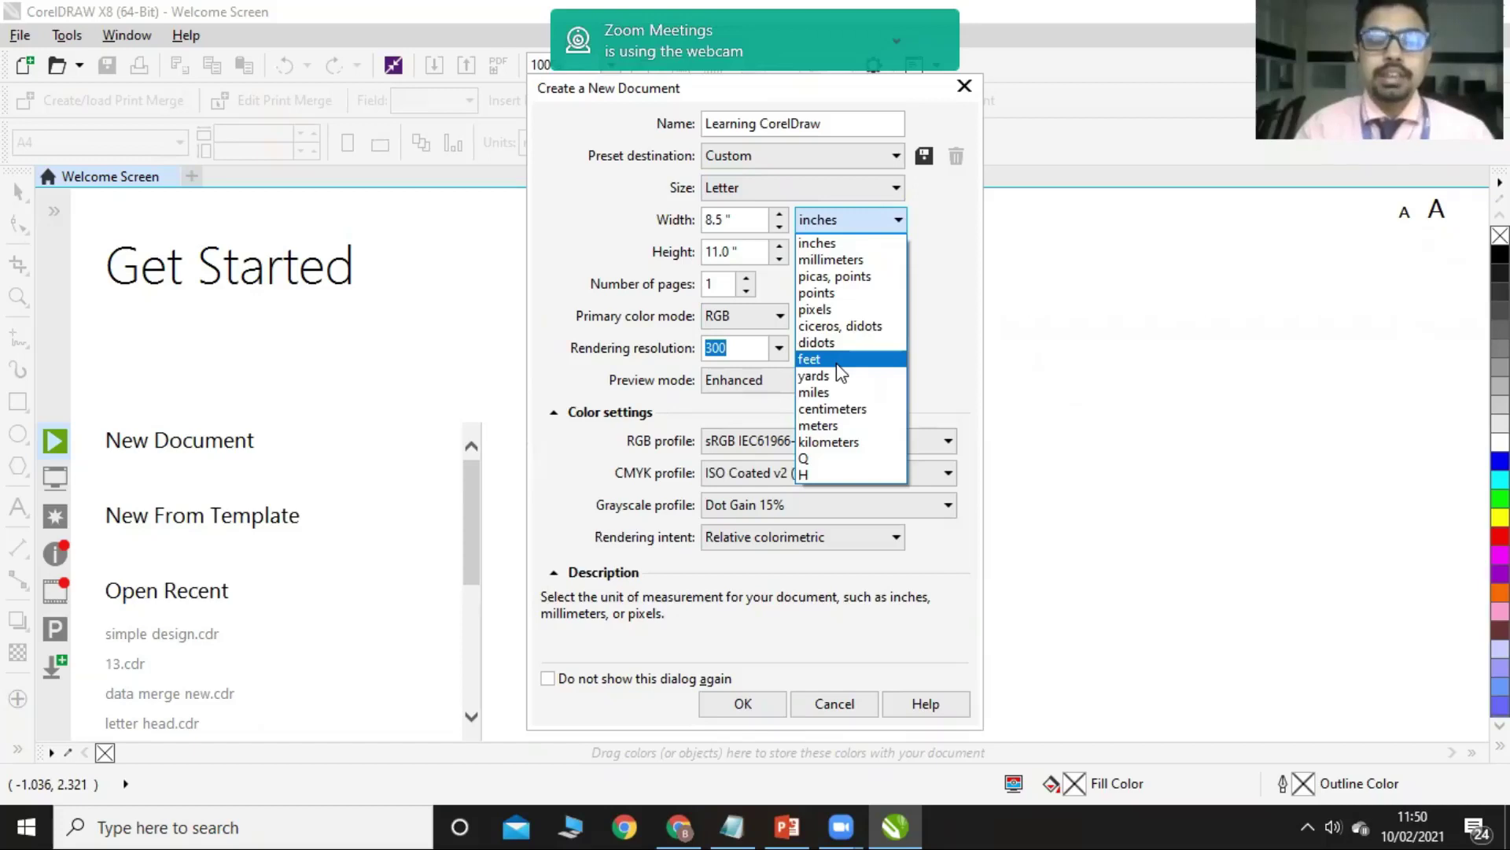
pyautogui.click(956, 308)
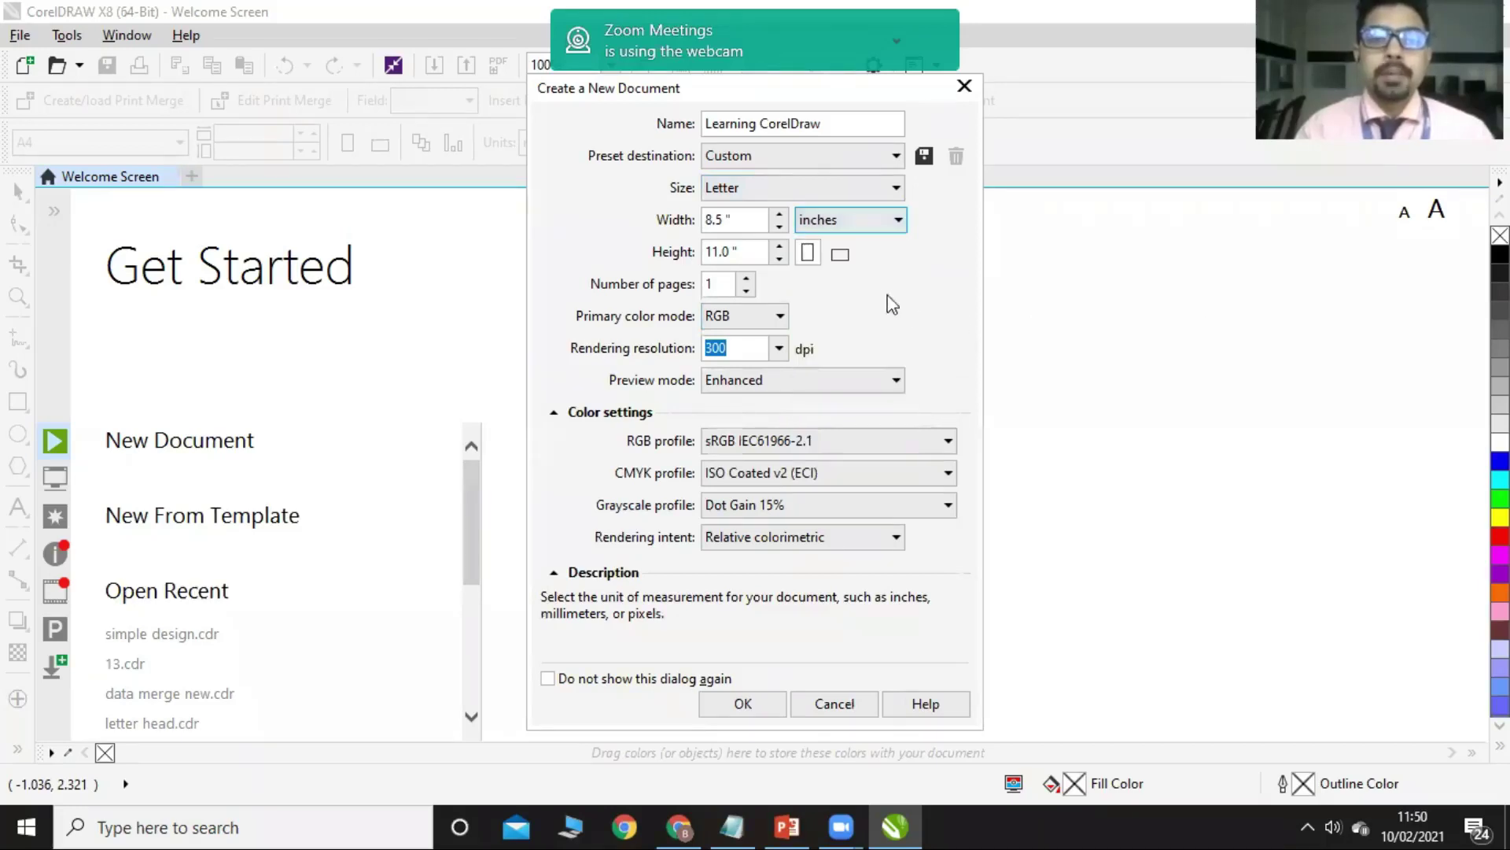
# Switch the new document's page orientation to landscape and back to portrait, and place the cursor in its width value
pyautogui.click(839, 253)
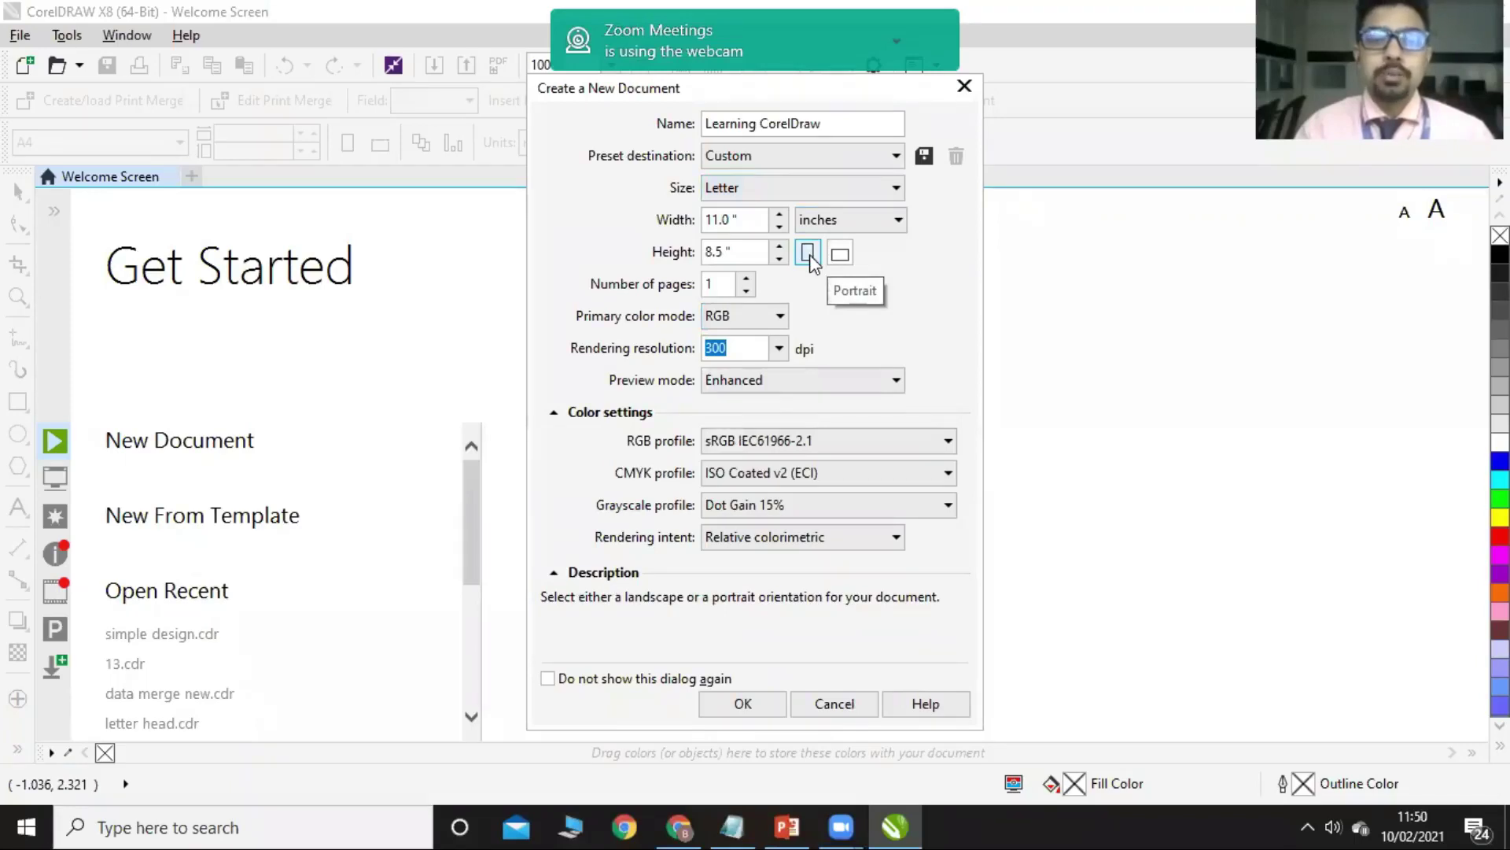
pyautogui.click(810, 257)
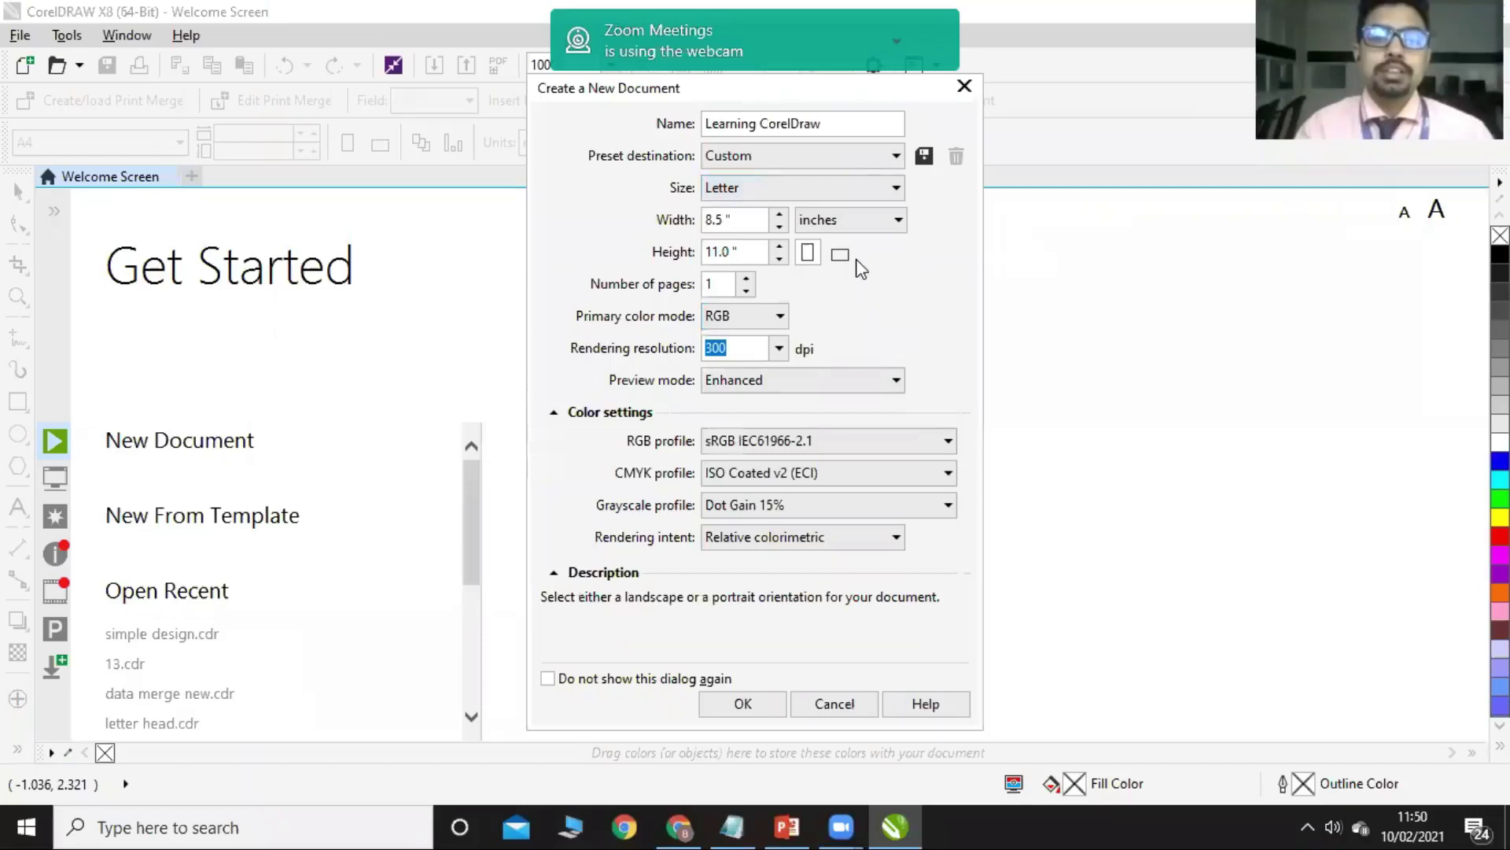
pyautogui.click(746, 219)
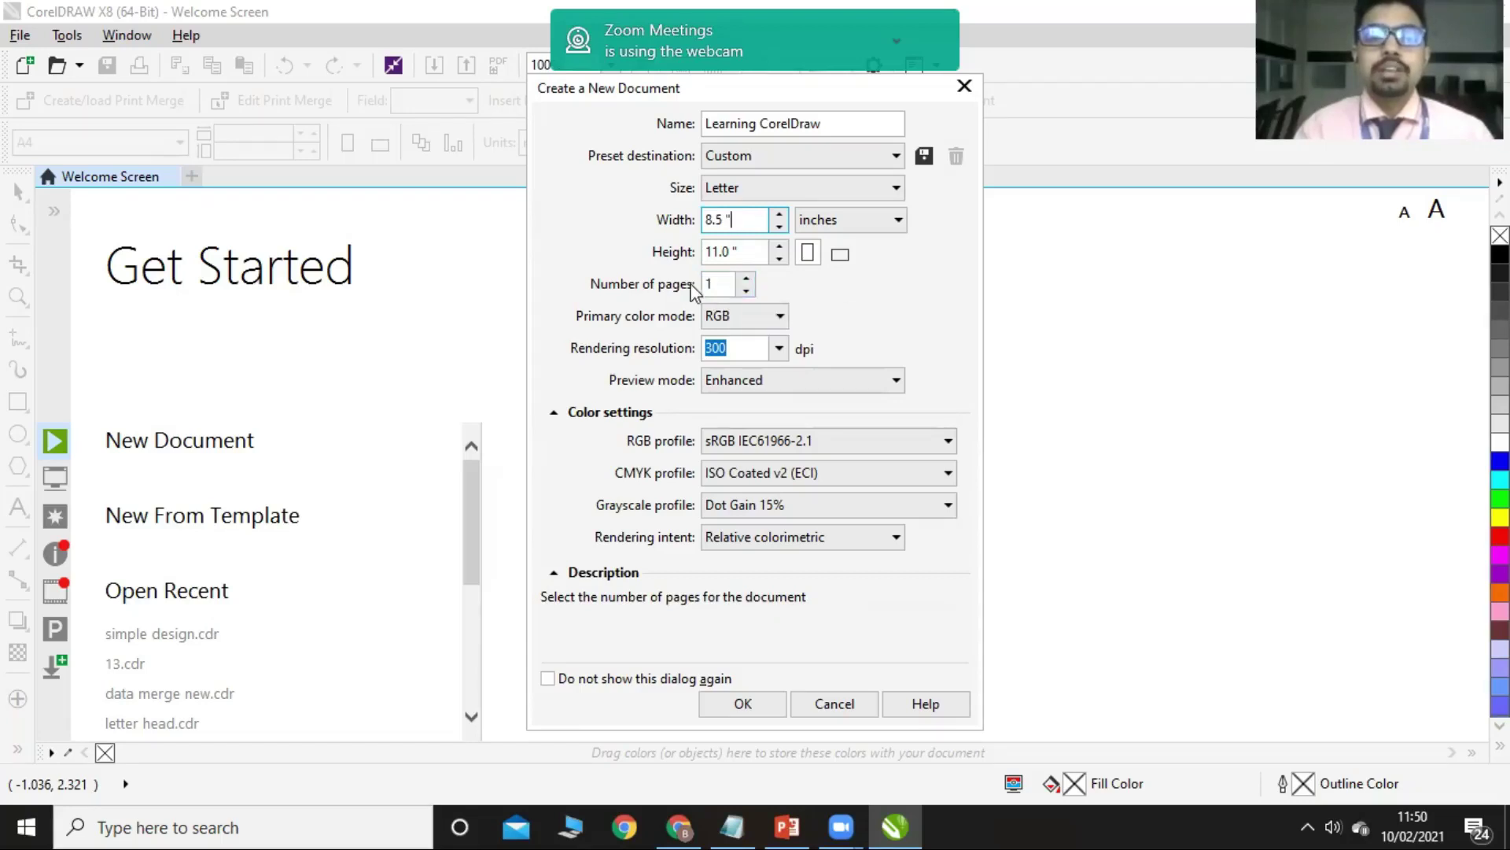
# Examine the primary color mode, rendering resolution, color settings and RGB profile choices for the new document without changing them
pyautogui.click(747, 319)
pyautogui.click(746, 315)
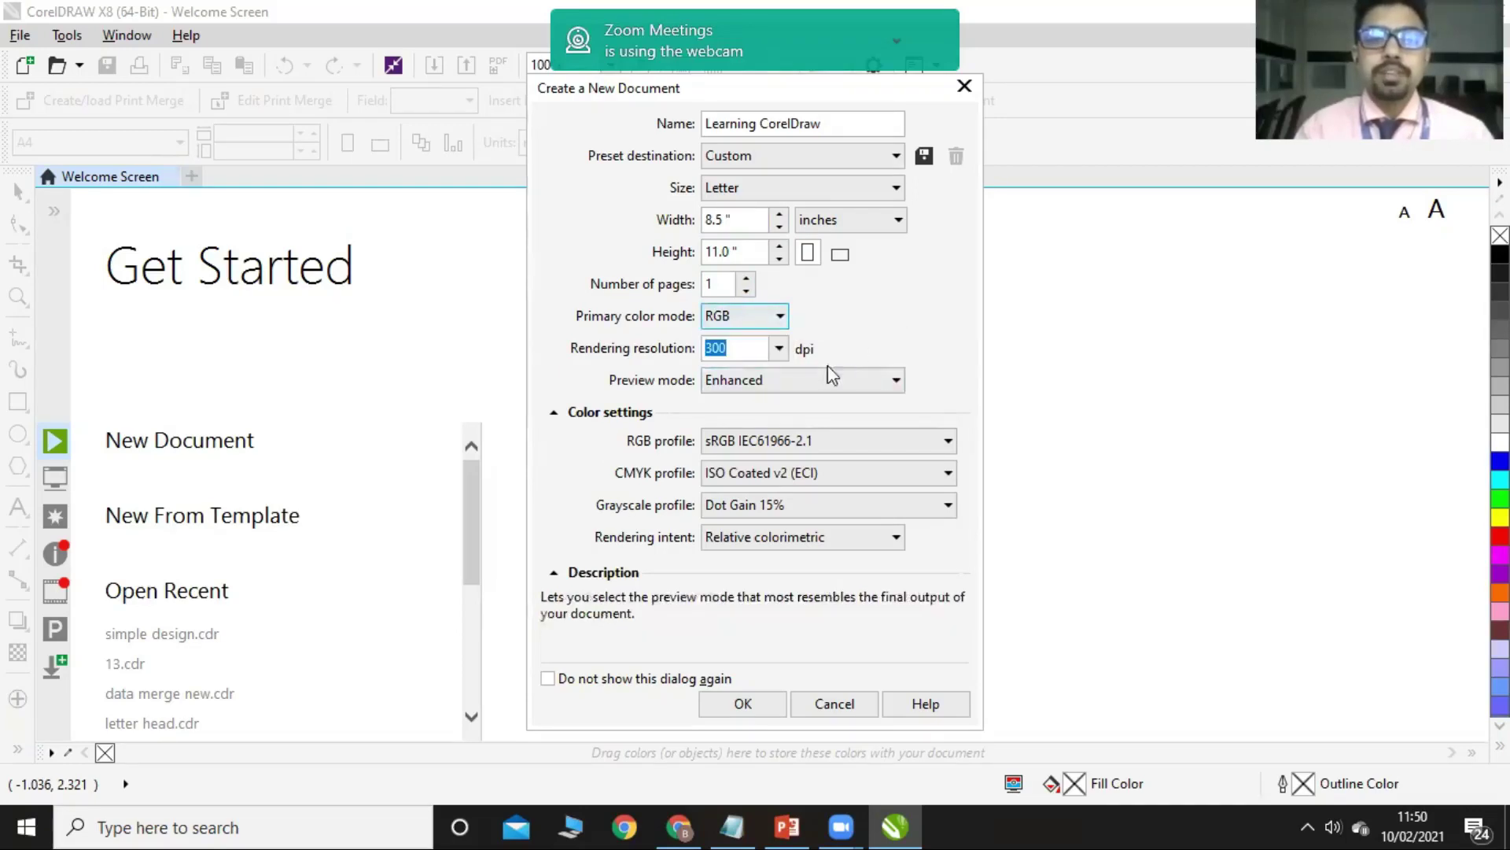
pyautogui.click(778, 348)
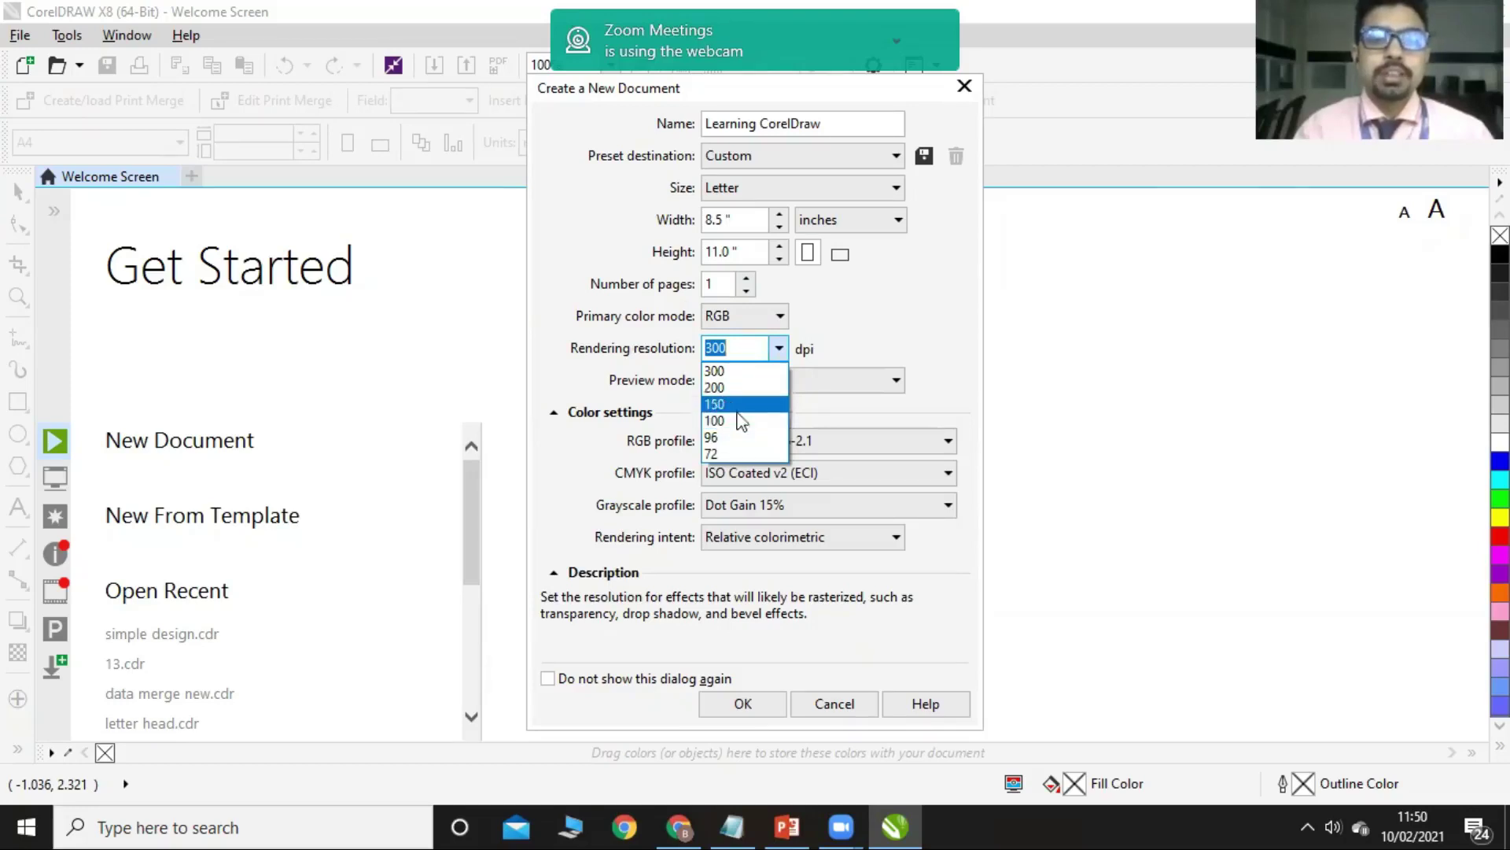
pyautogui.click(850, 342)
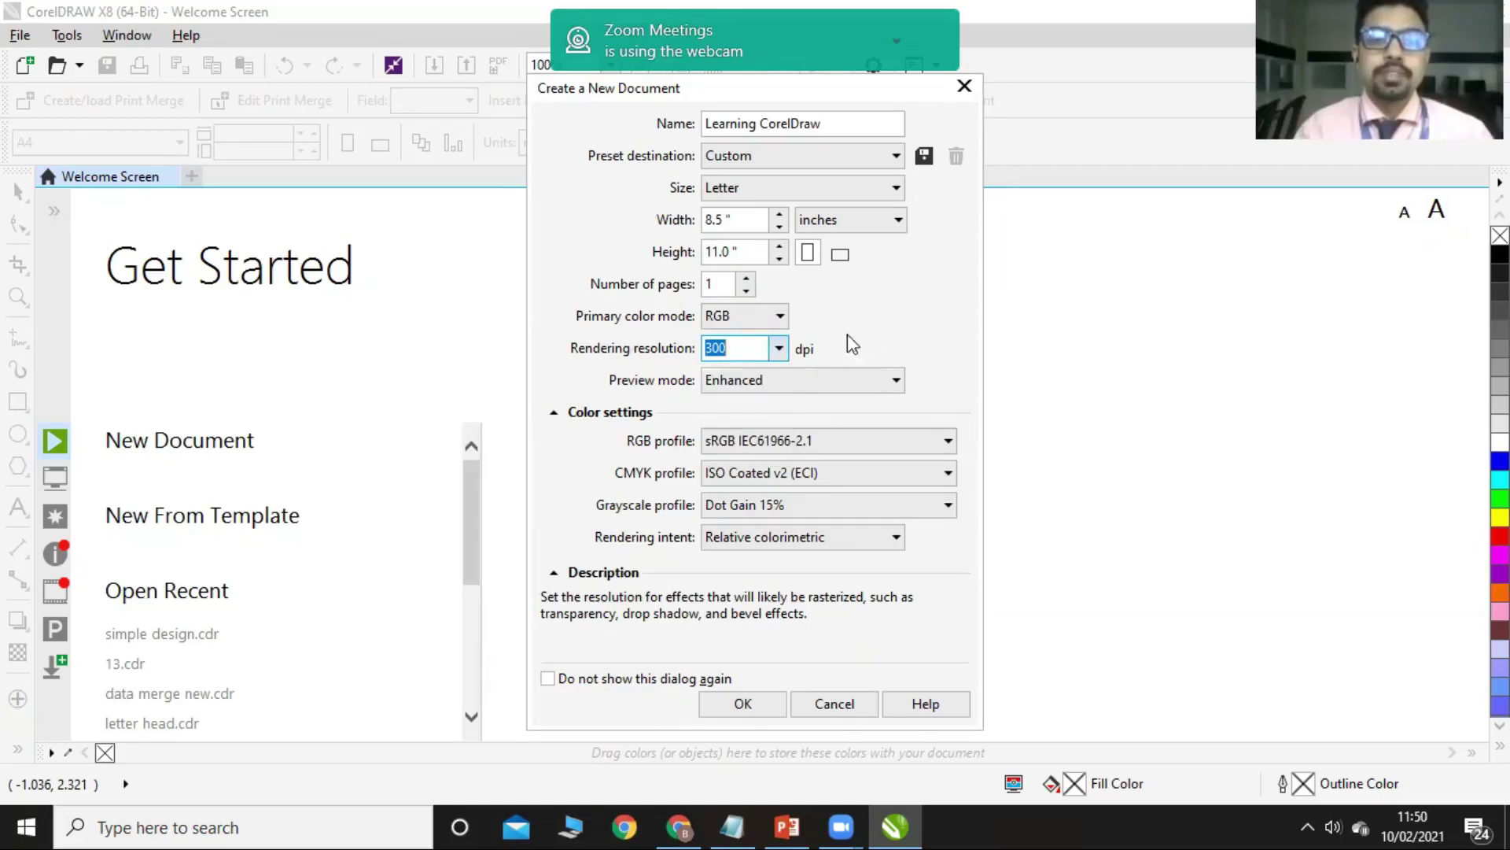
pyautogui.click(629, 414)
pyautogui.click(629, 414)
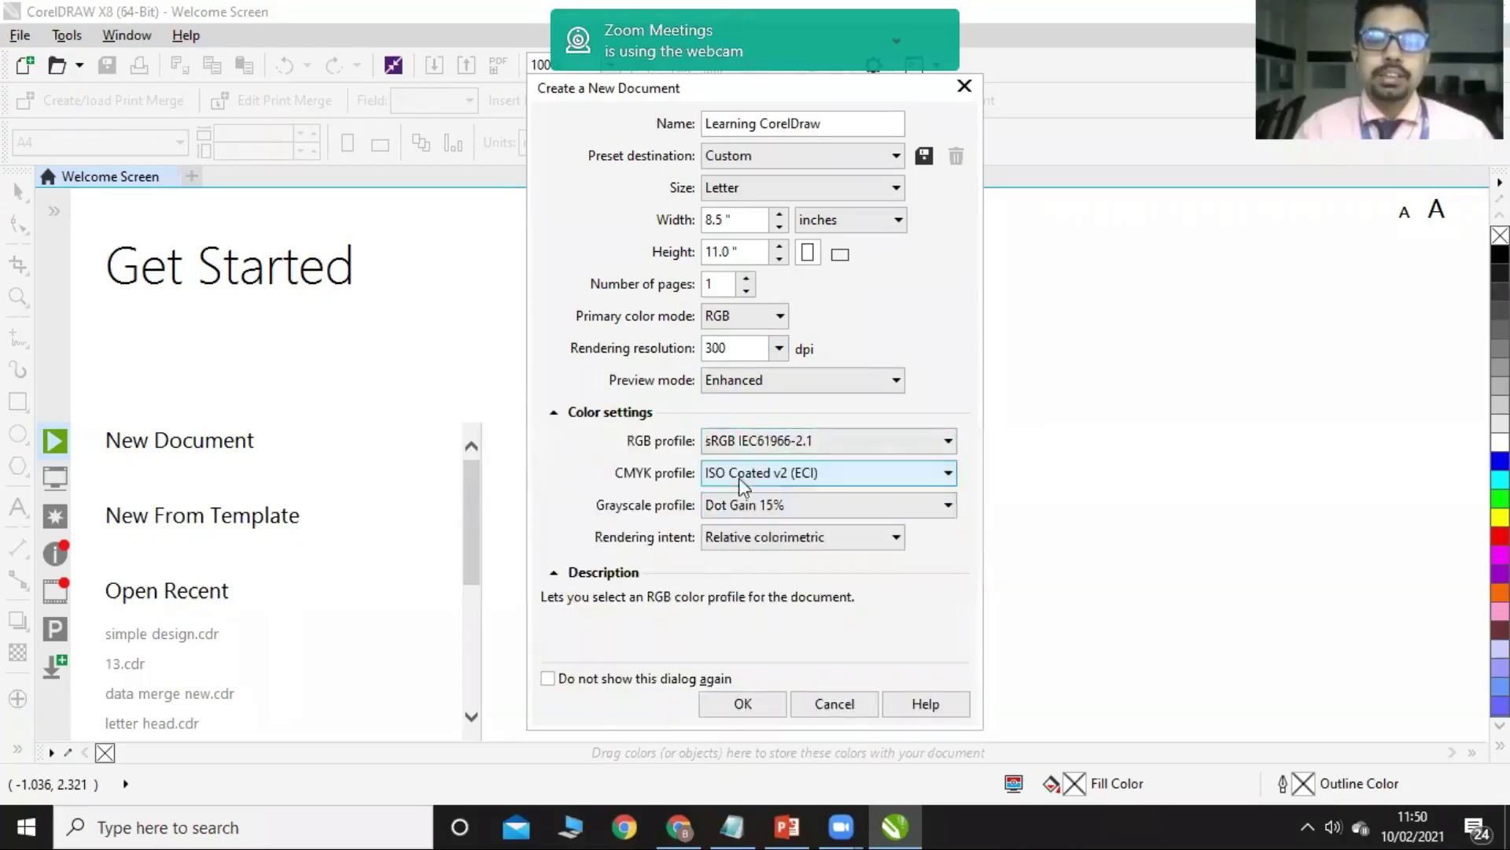
pyautogui.click(782, 449)
pyautogui.click(783, 450)
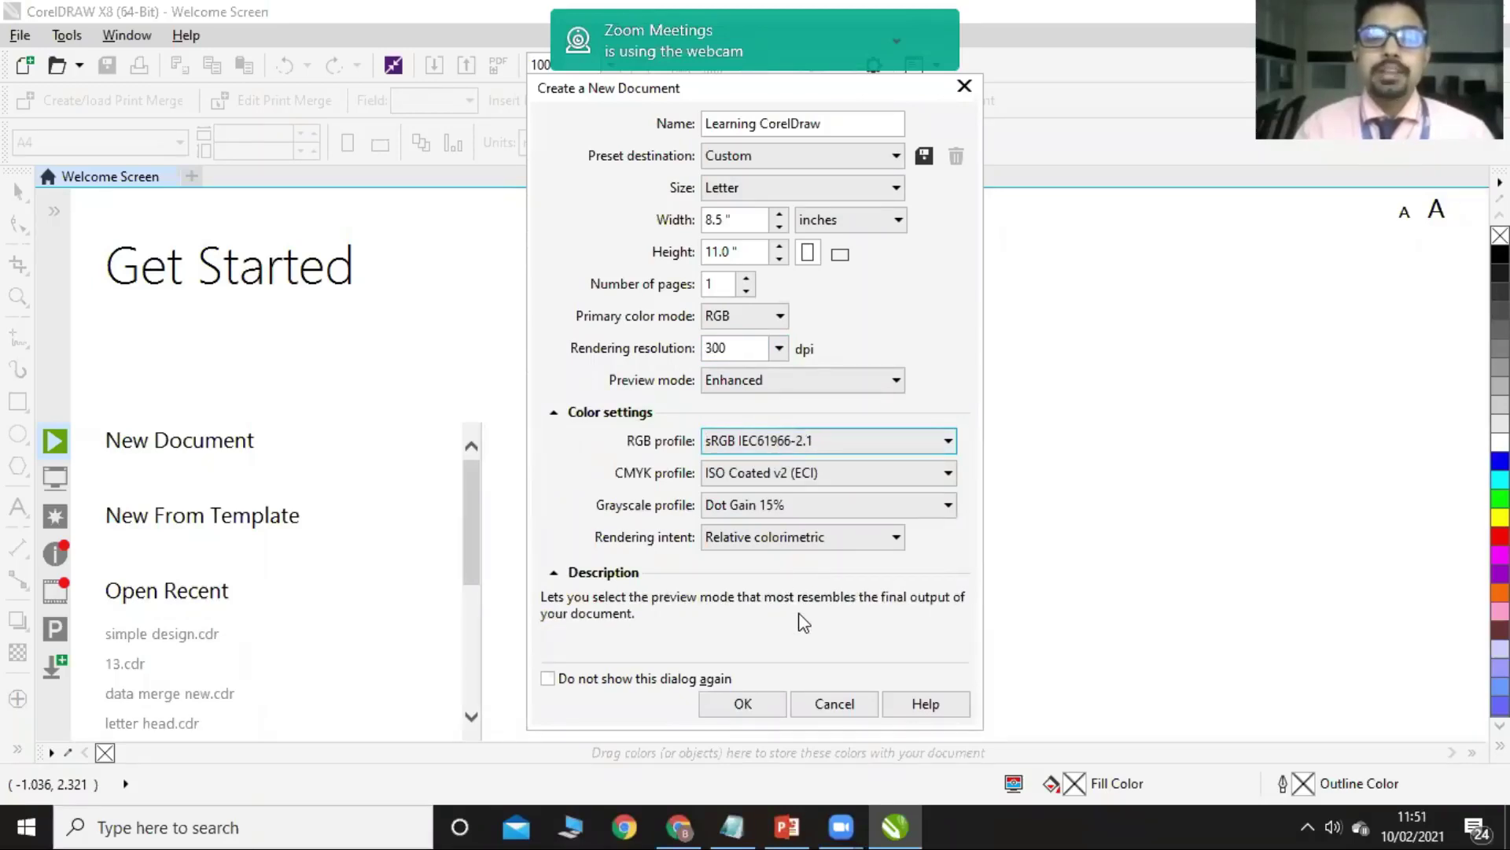
# Choose portrait orientation and create the Learning CorelDraw document
pyautogui.click(808, 252)
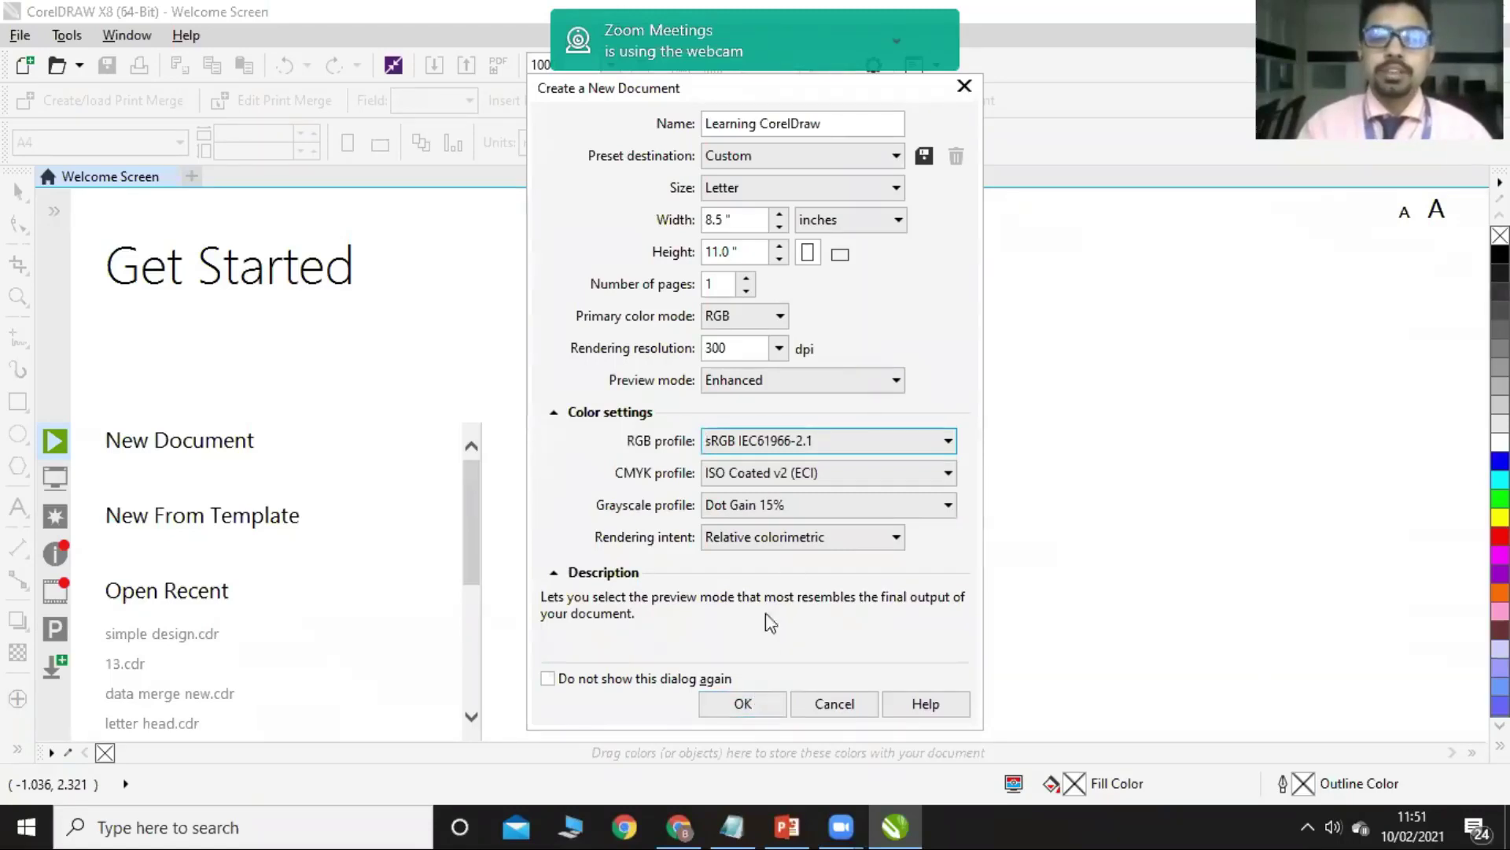
pyautogui.click(745, 703)
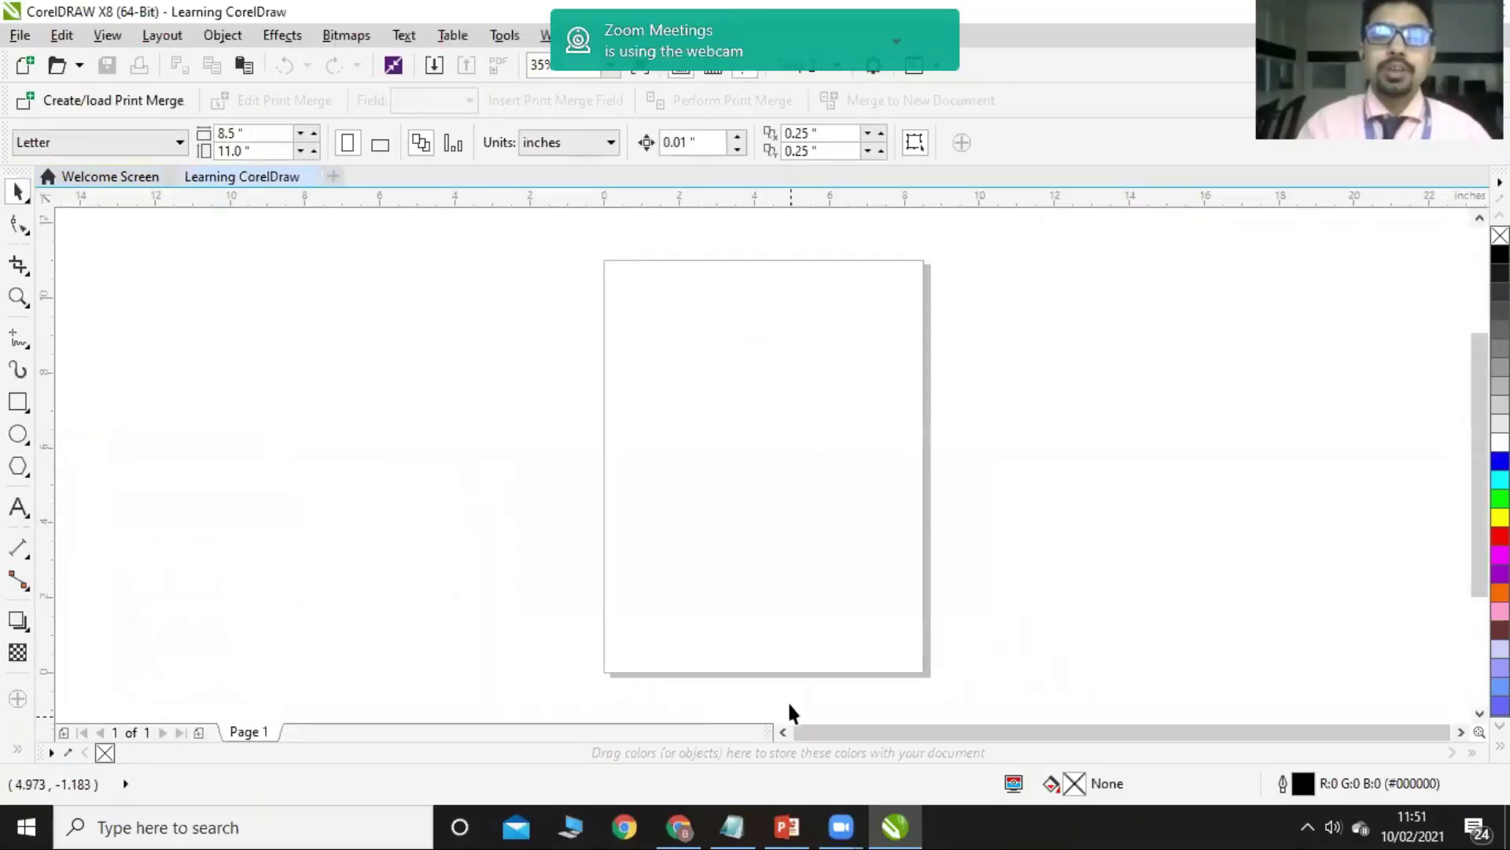
# Switch to the PowerPoint presentation CORELDRAW Part 1.pptx, start the slide show from the Welcome Screen slide and advance one slide
pyautogui.moveTo(800, 824)
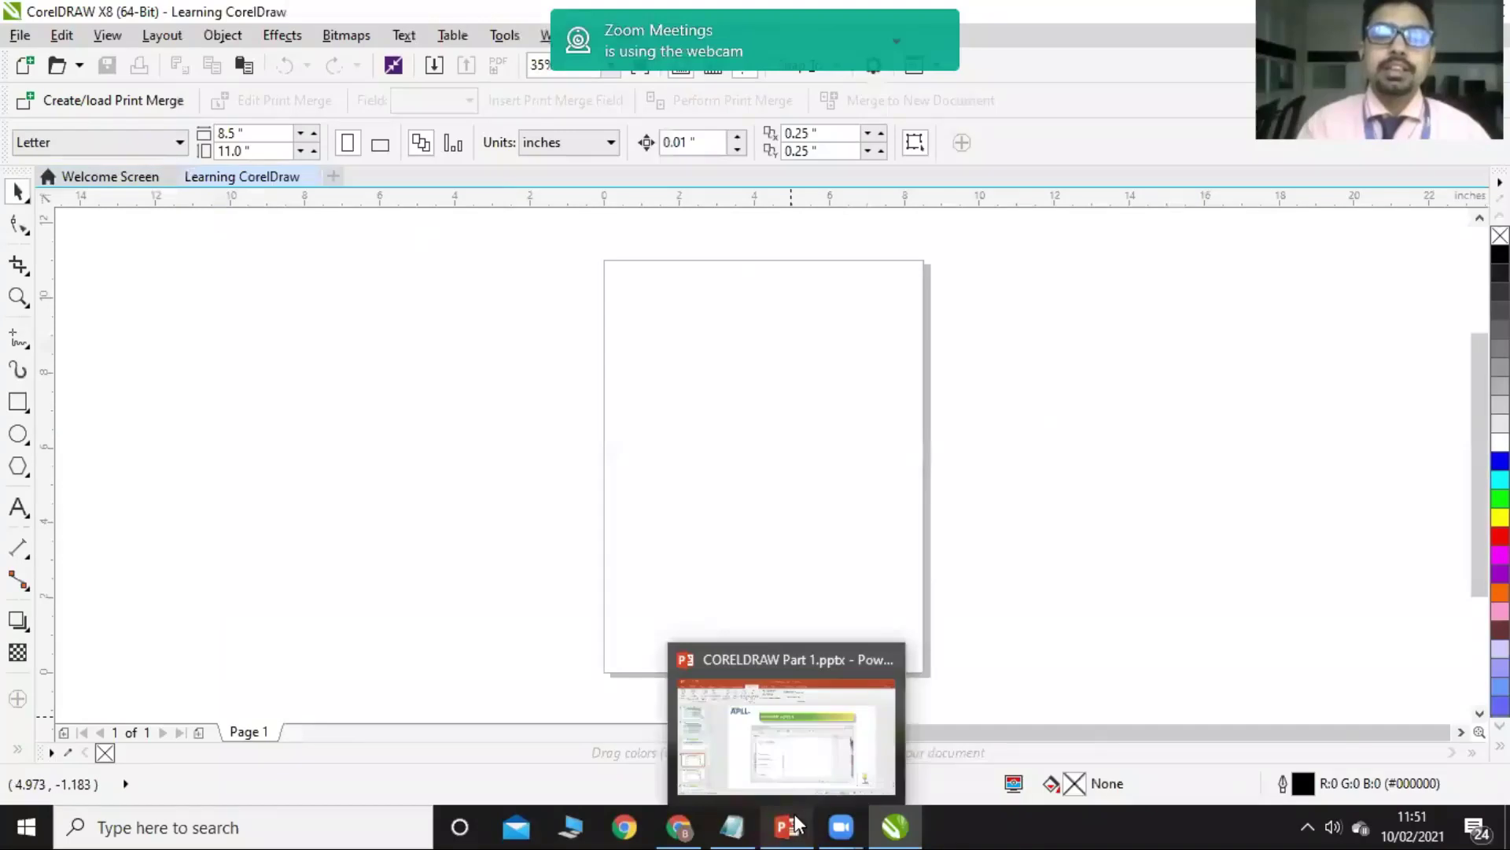
pyautogui.click(798, 824)
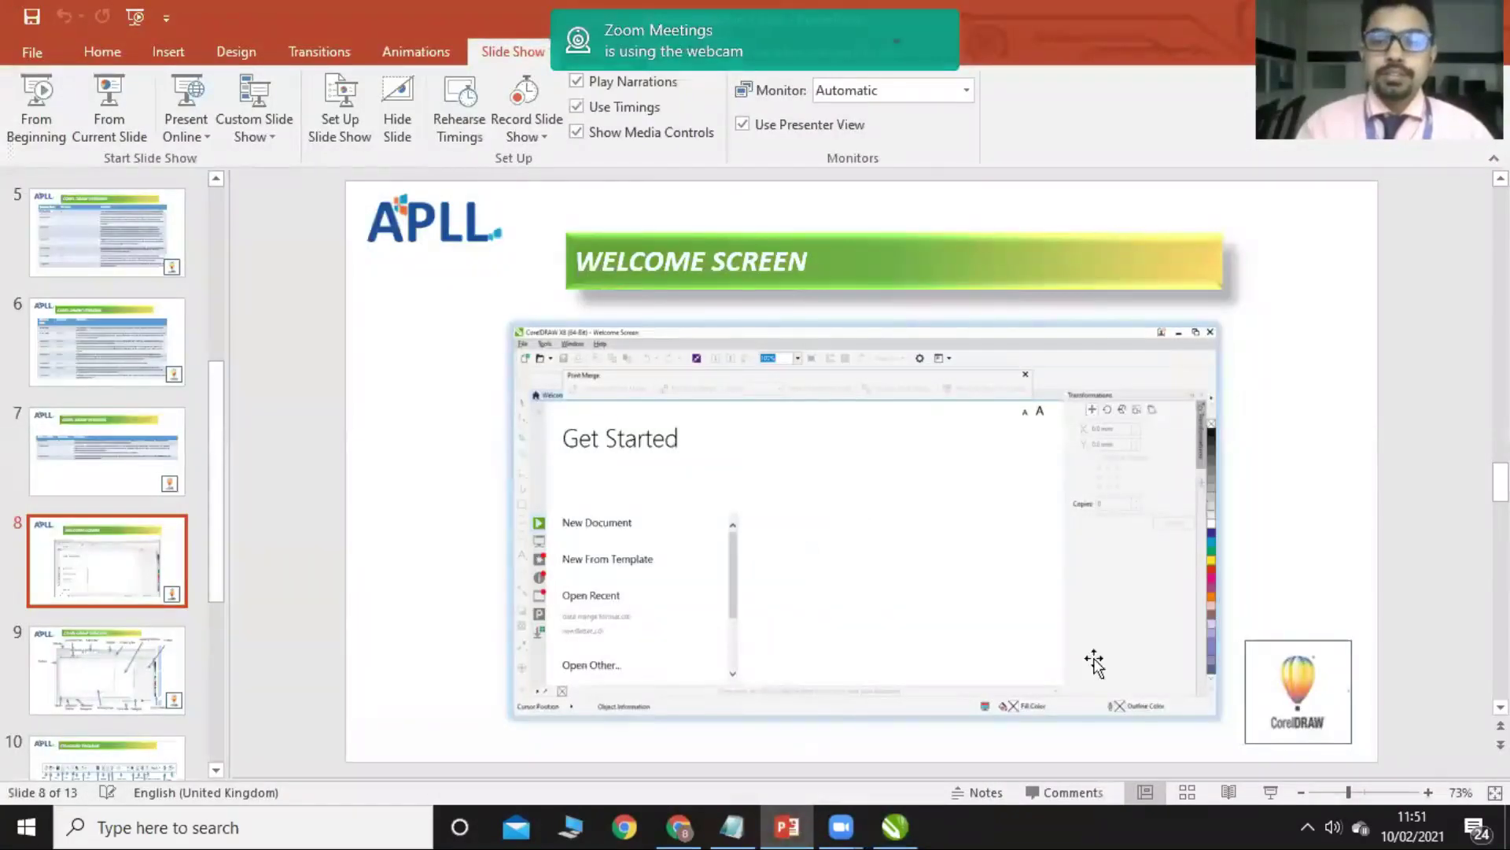
pyautogui.click(113, 121)
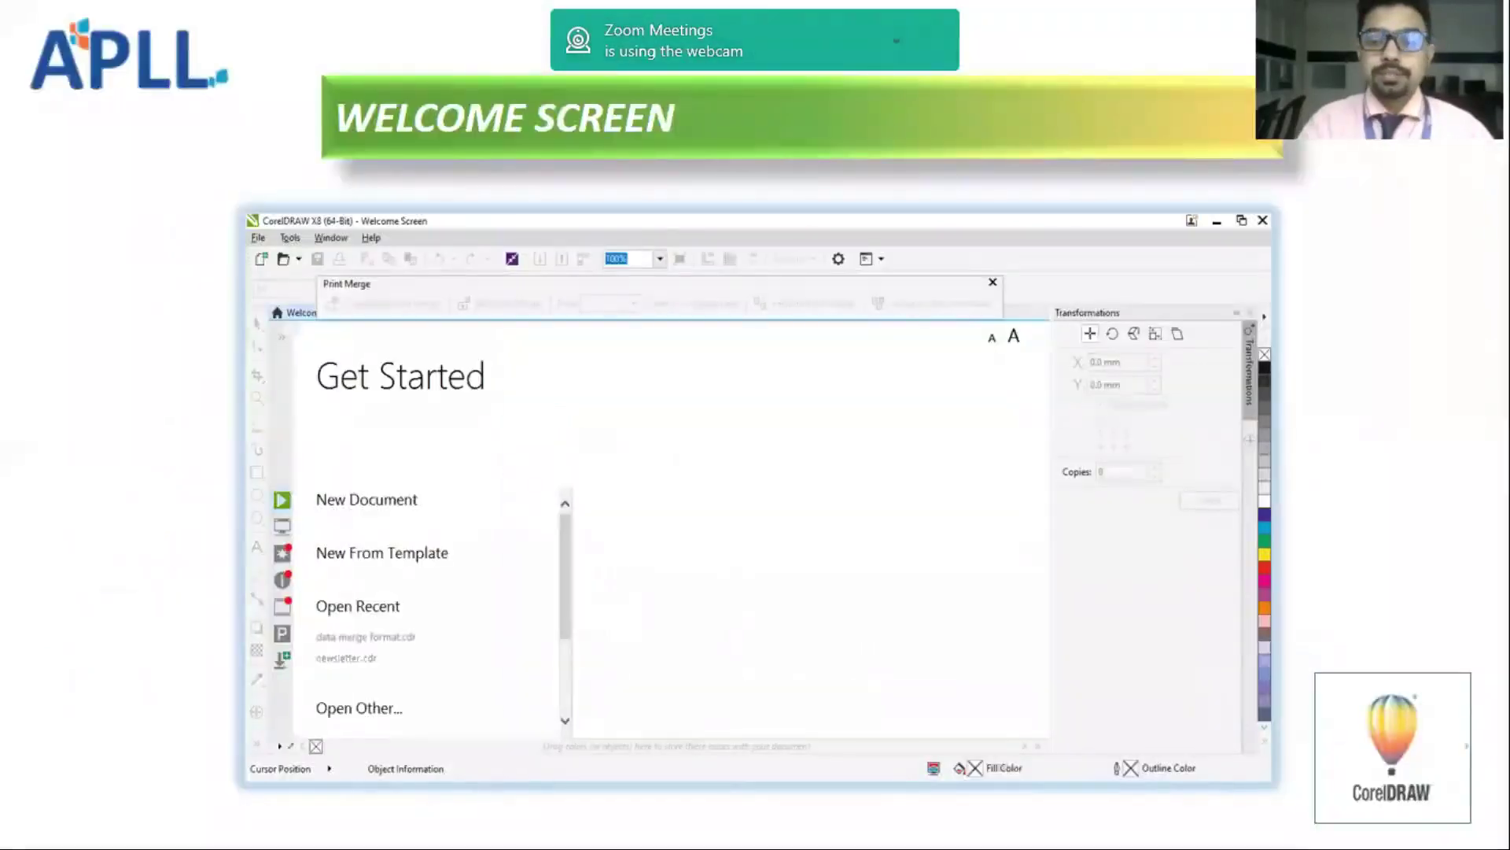
pyautogui.press('Right')
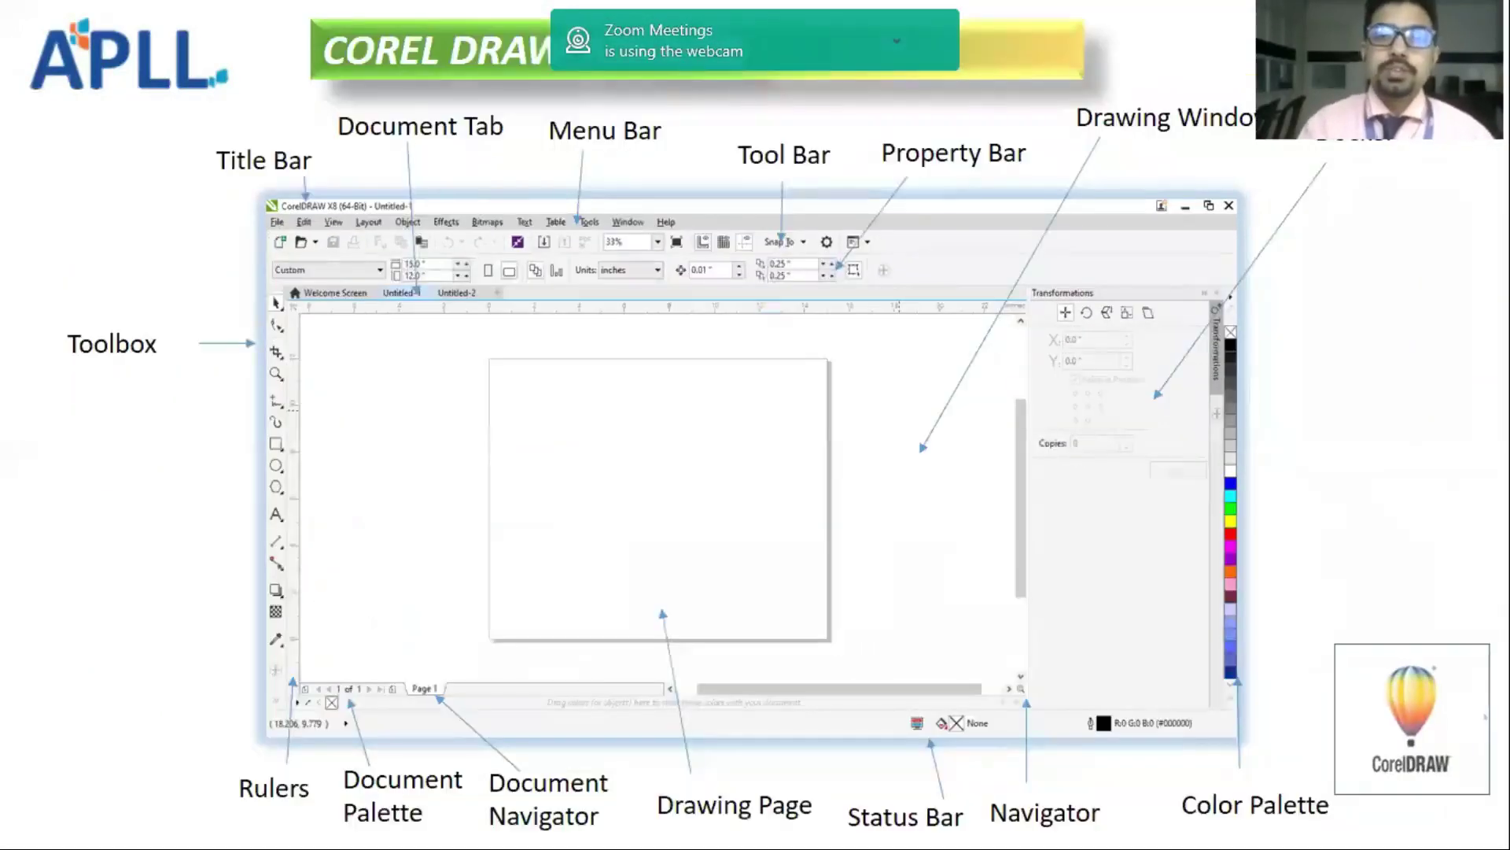
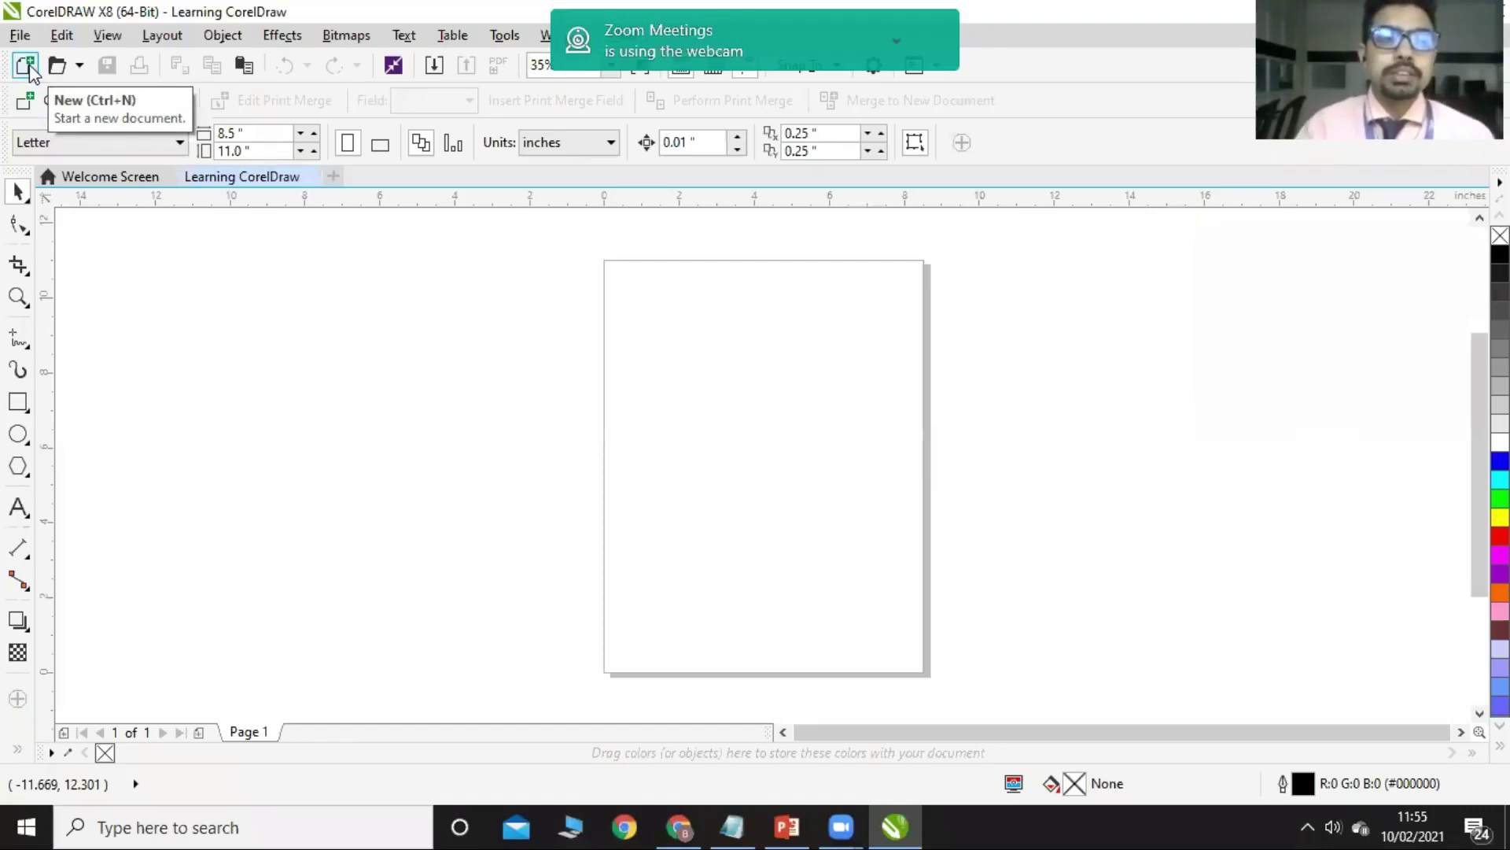
# Create another new document with the default settings, return to Learning CorelDraw, and close the extra document
pyautogui.click(27, 67)
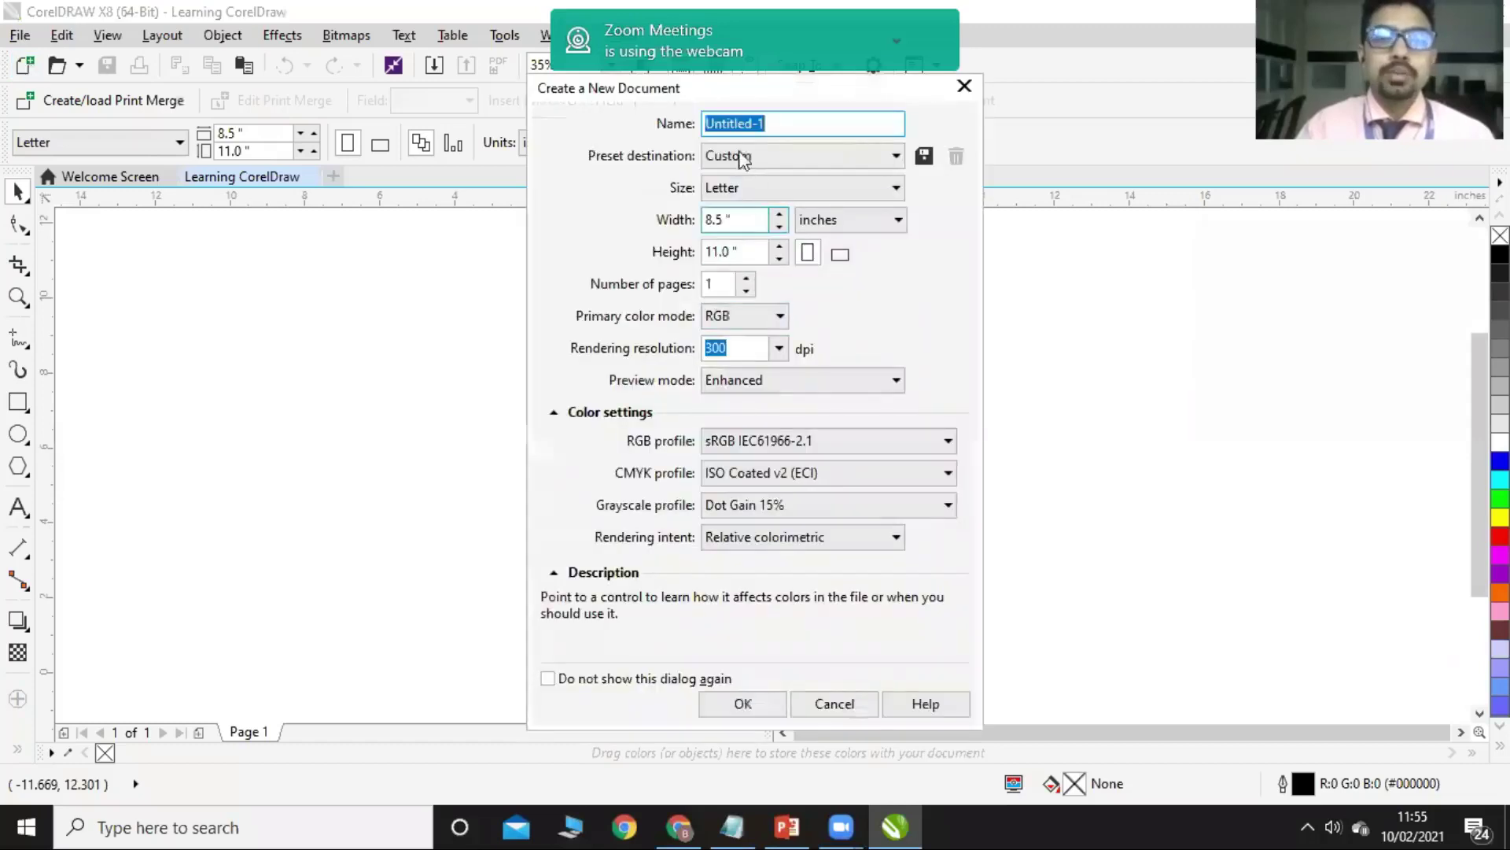
pyautogui.click(740, 706)
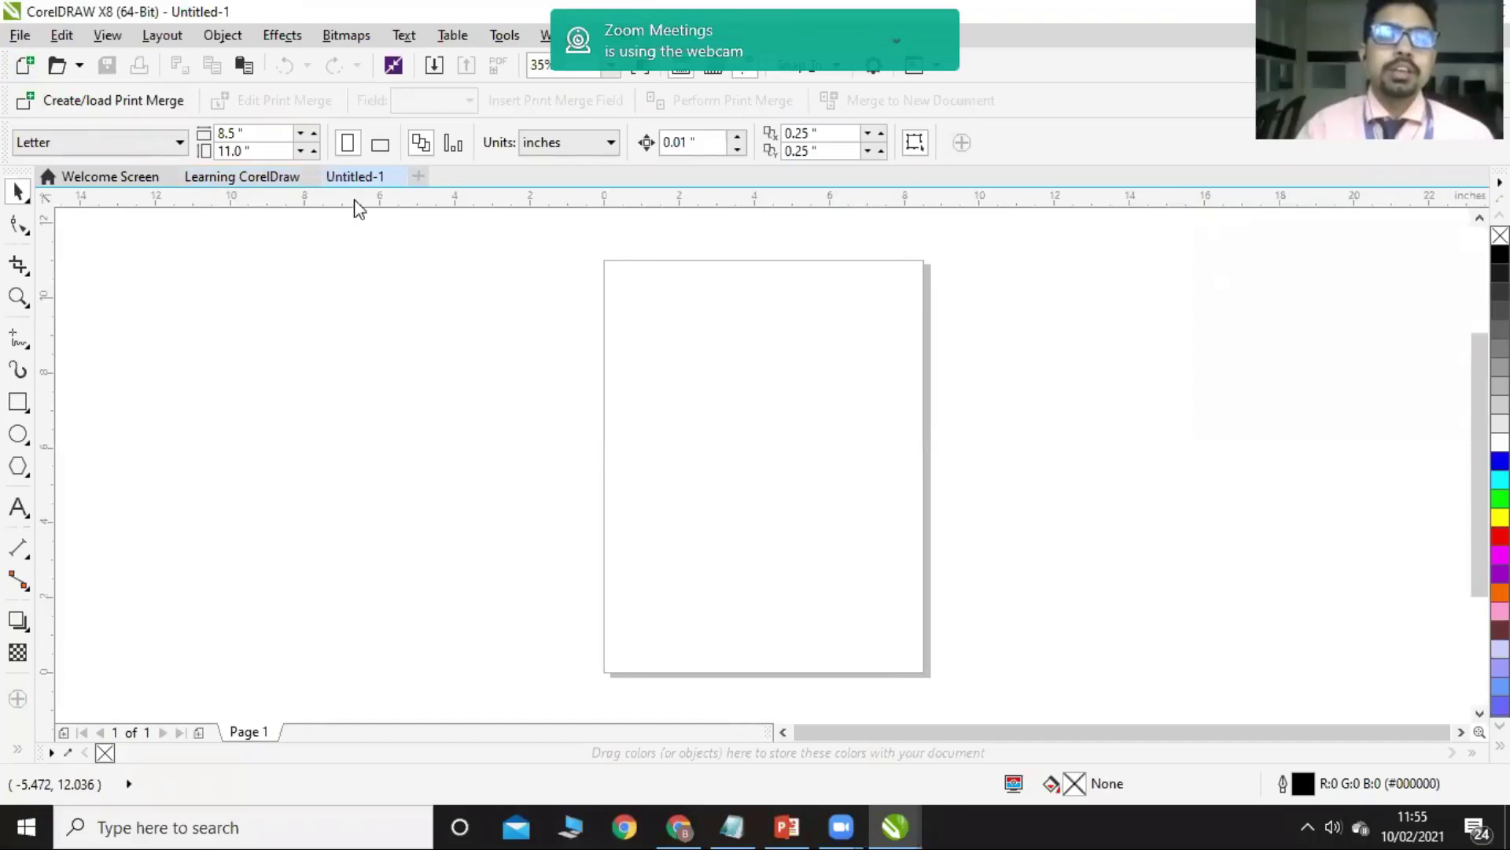
pyautogui.click(256, 180)
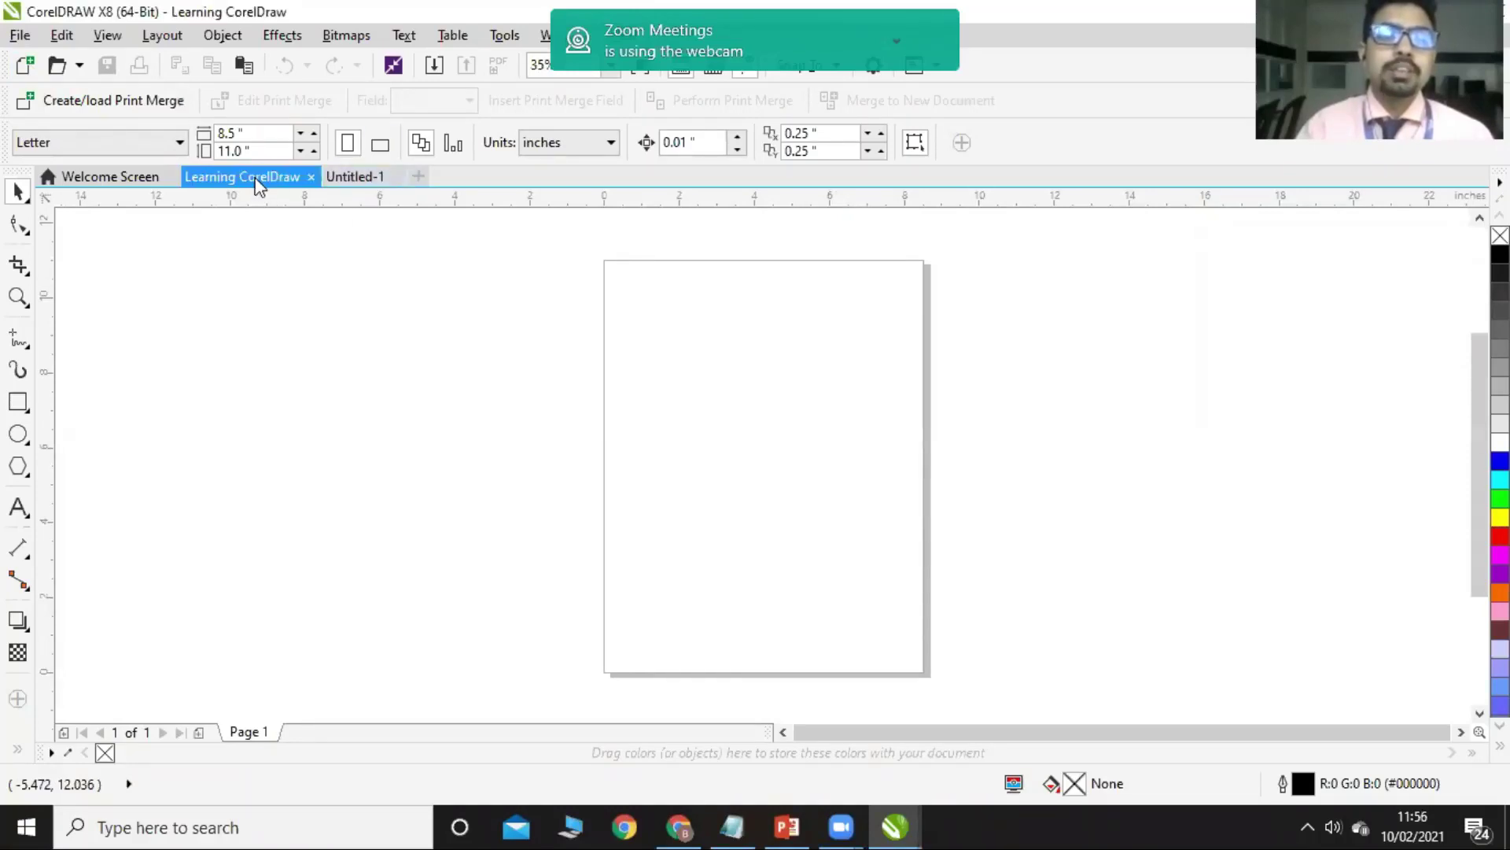
pyautogui.click(396, 176)
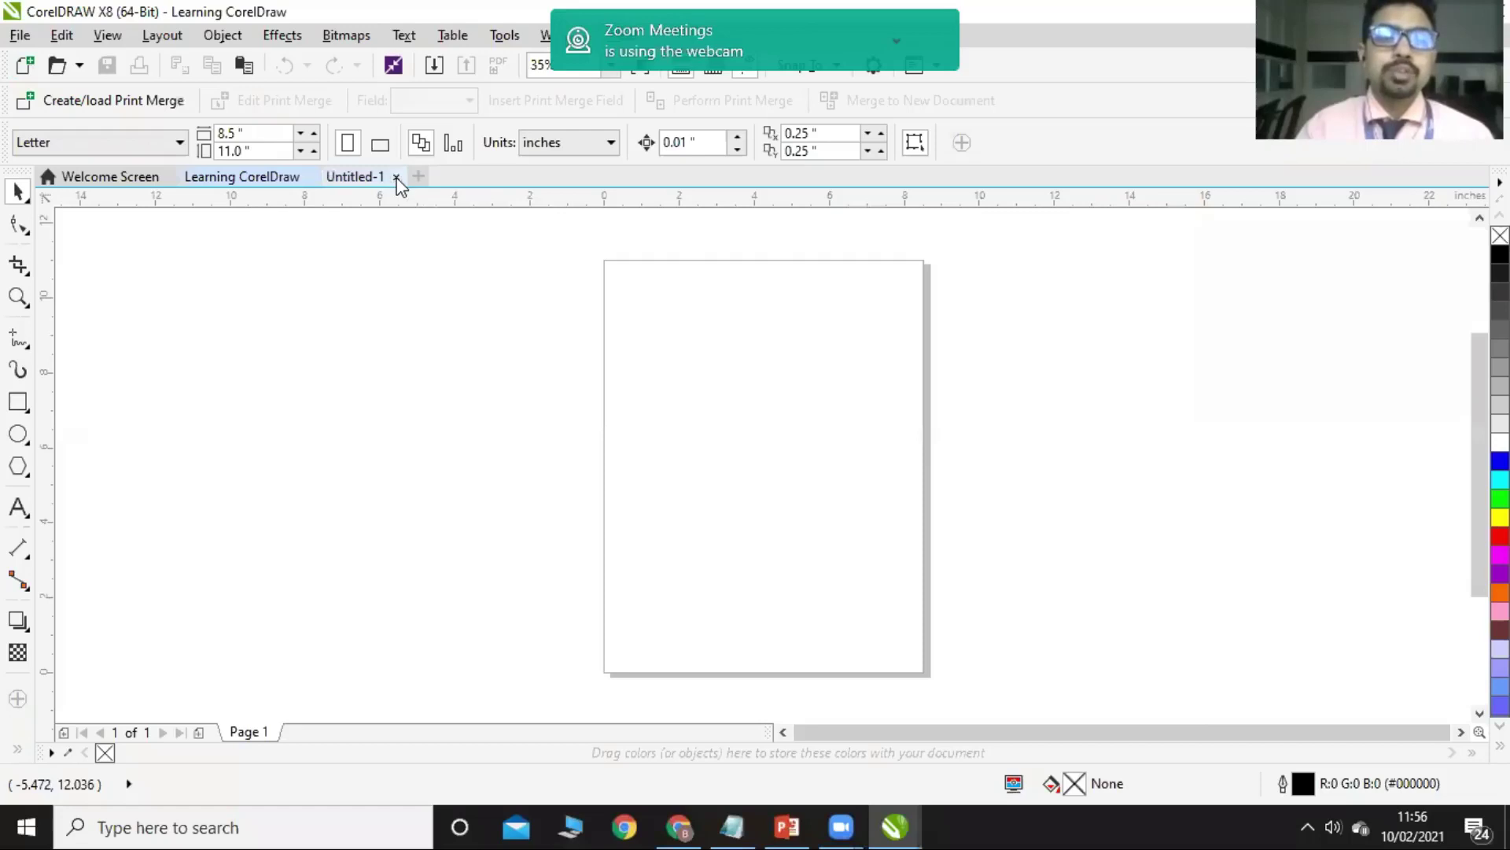
# Examine the list of recently opened files without opening any of them
pyautogui.click(79, 66)
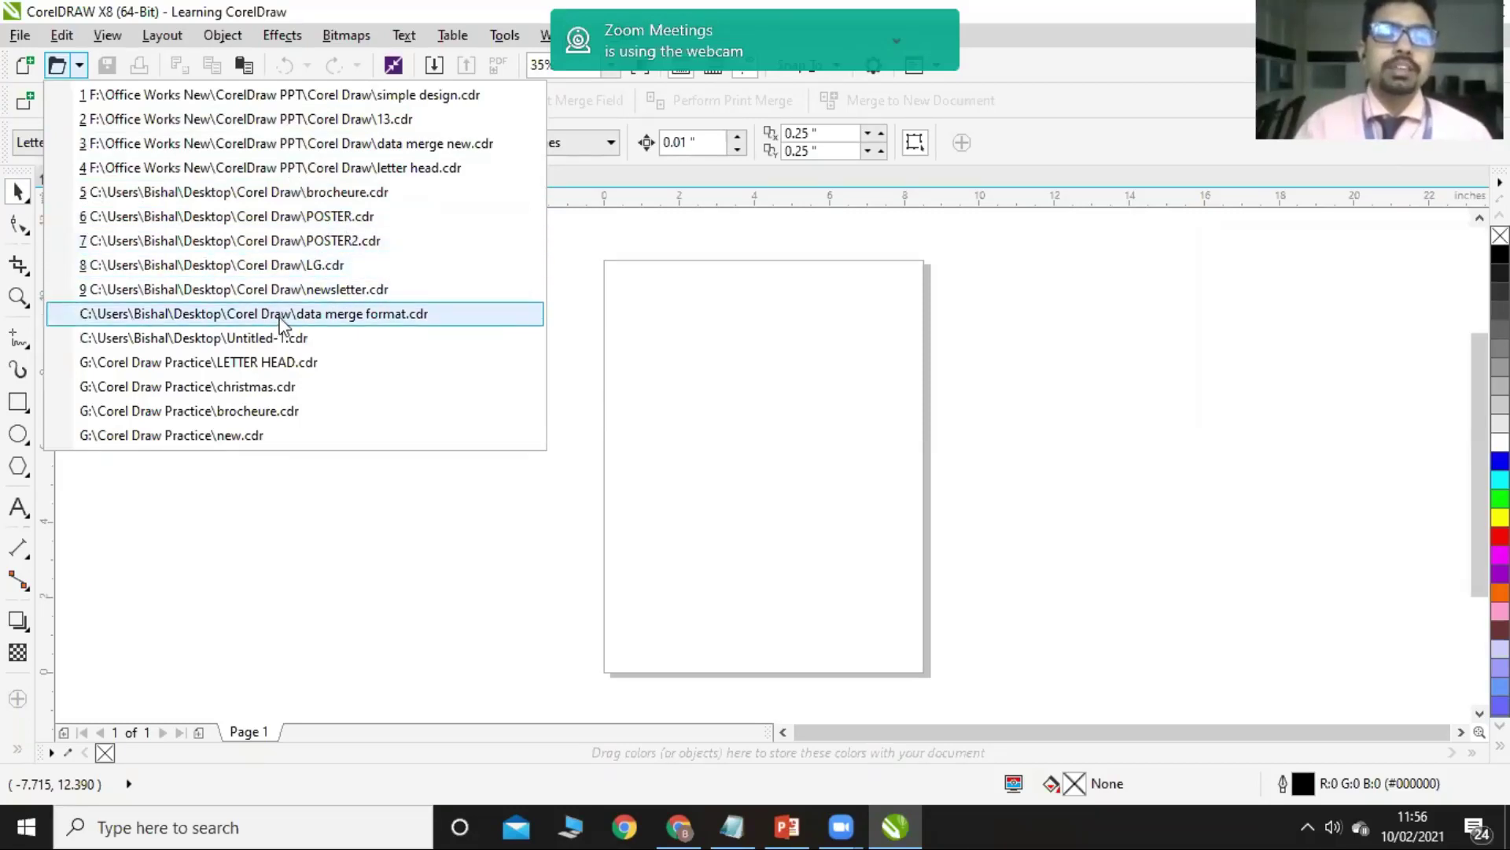
pyautogui.click(403, 460)
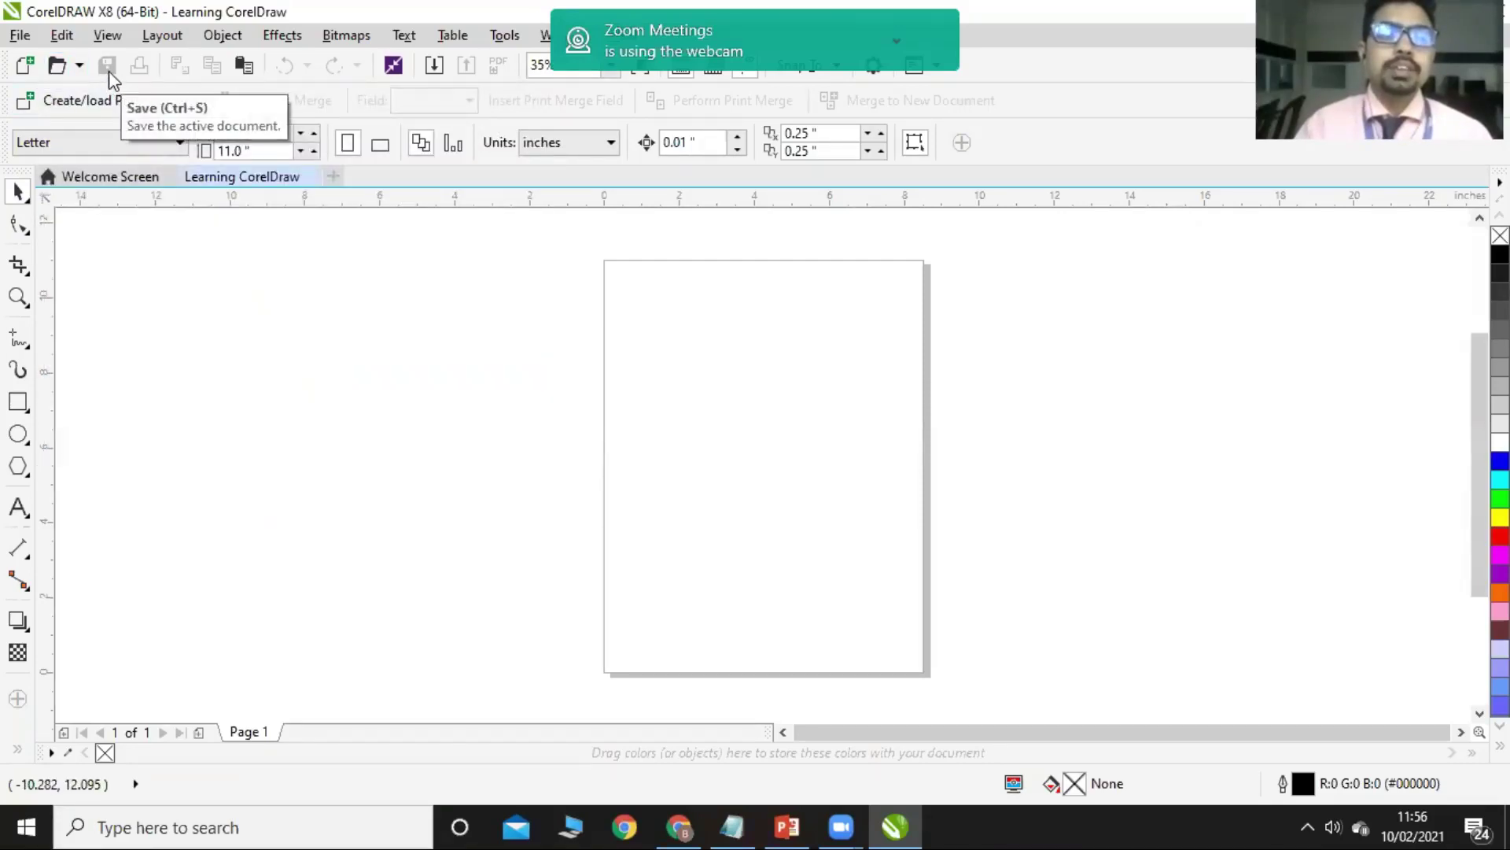
# Draw a rectangle about 4.6 by 1.9 inches on the upper half of the page and fill it with yellow
pyautogui.click(18, 400)
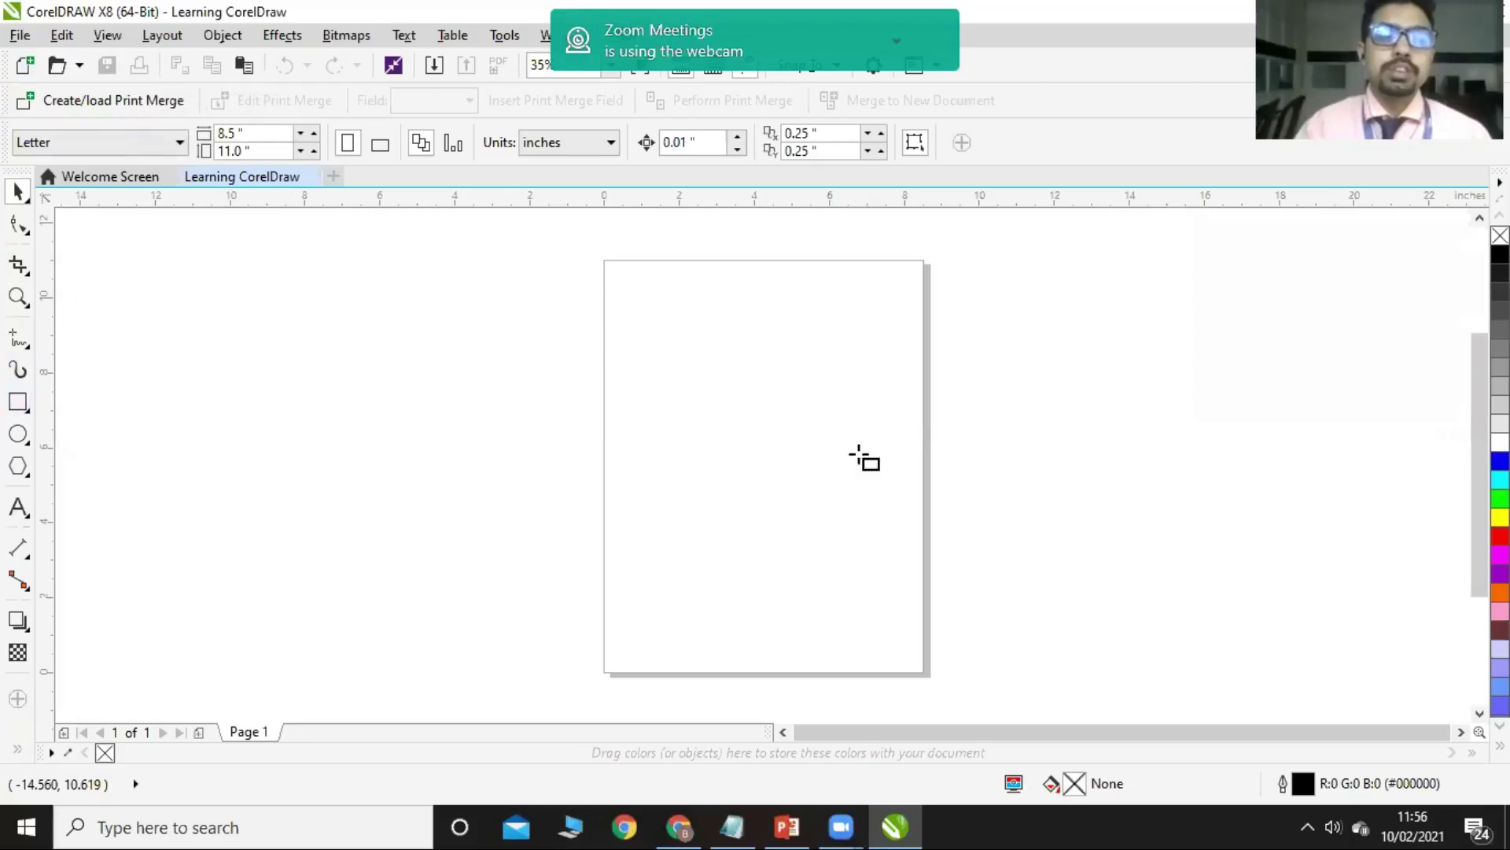
pyautogui.moveTo(676, 359); pyautogui.dragTo(725, 405)
pyautogui.moveTo(804, 435); pyautogui.dragTo(849, 431)
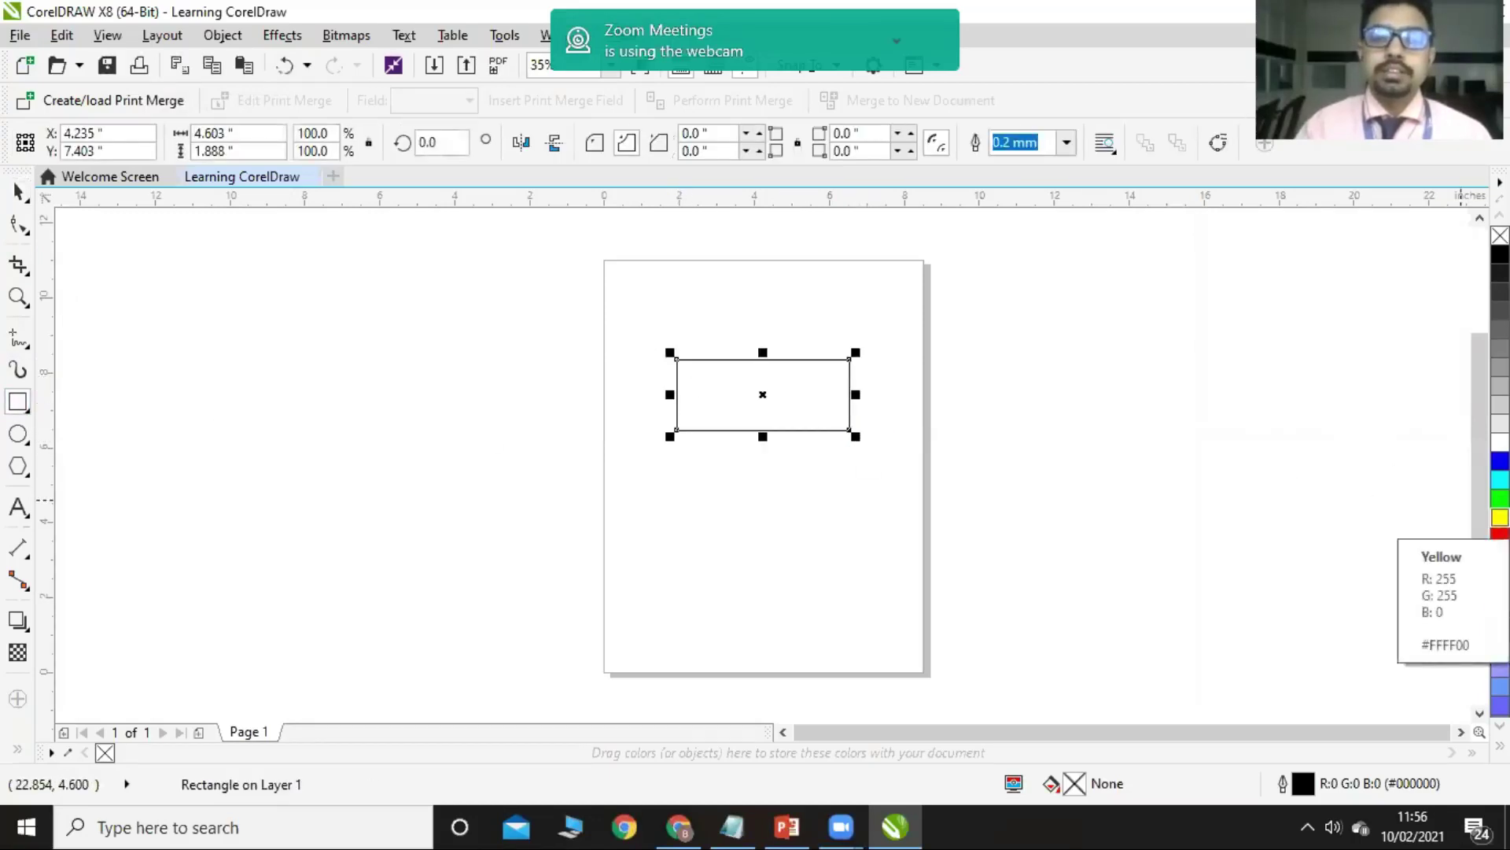
pyautogui.click(1500, 517)
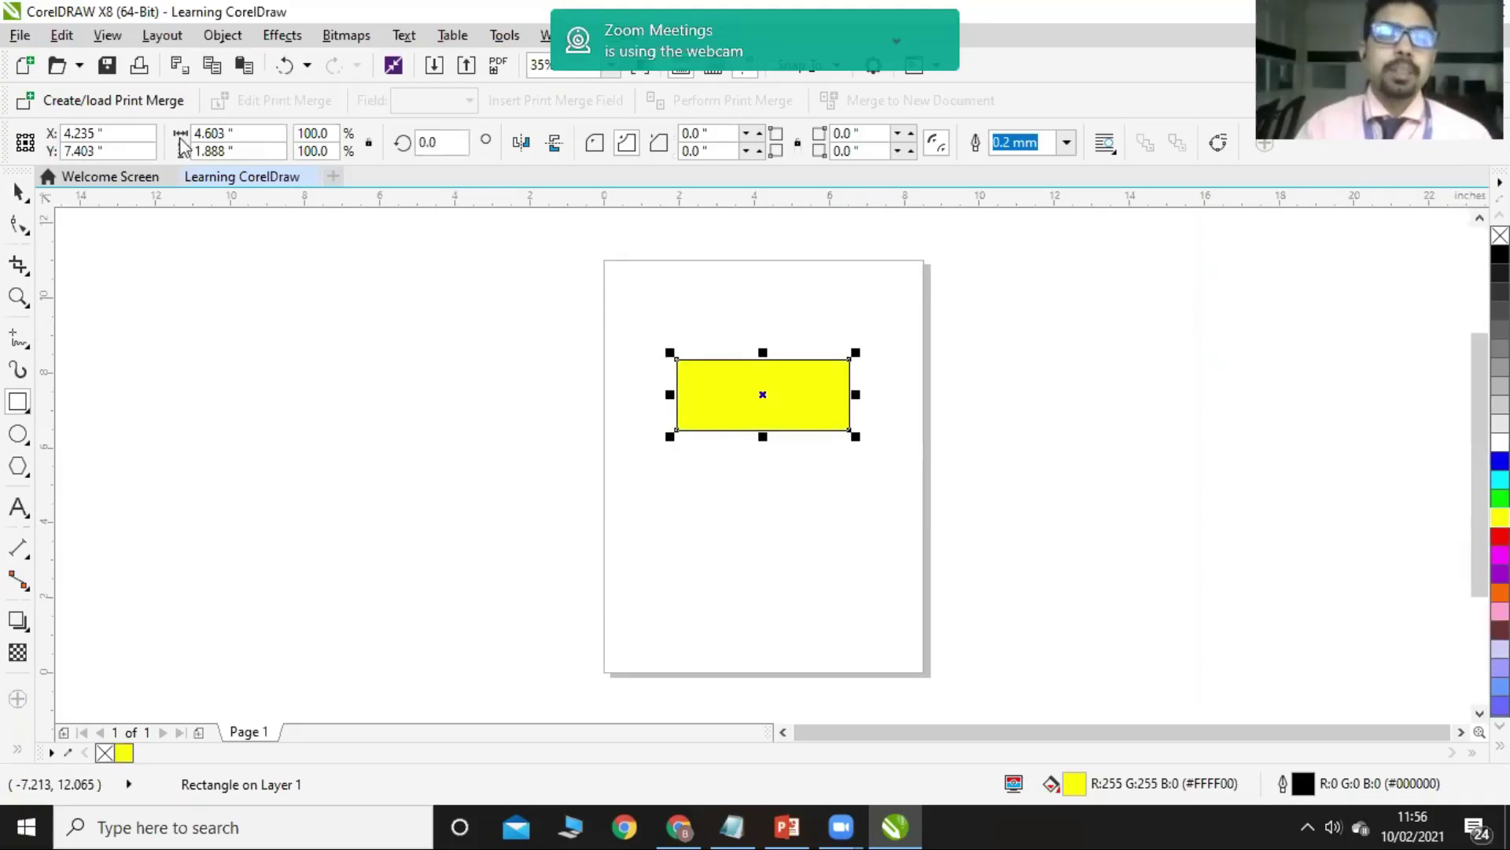
# Examine the file formats available for saving the drawing and leave without saving
pyautogui.click(108, 68)
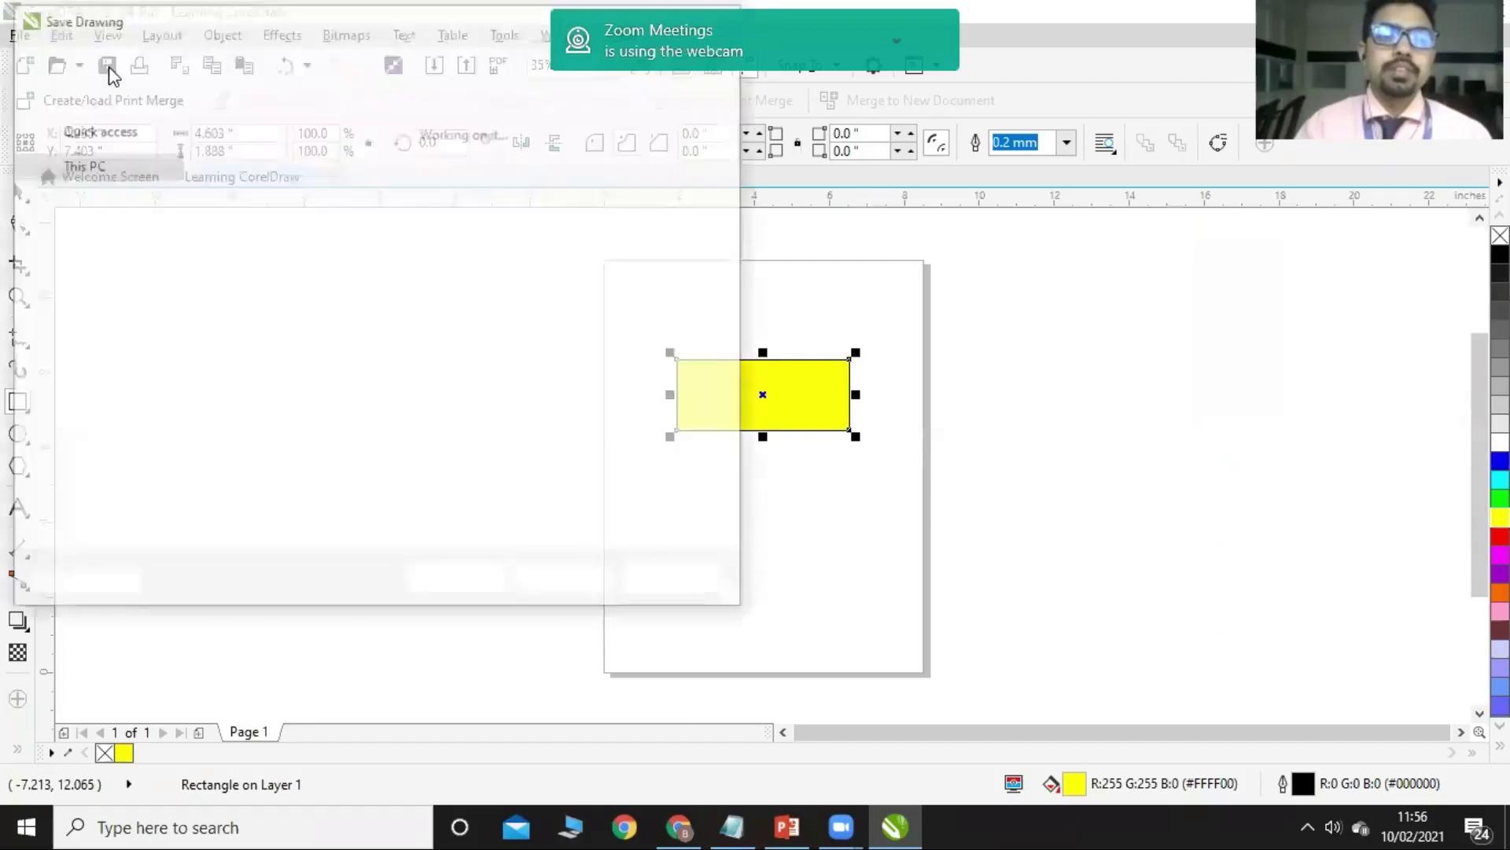
pyautogui.click(291, 411)
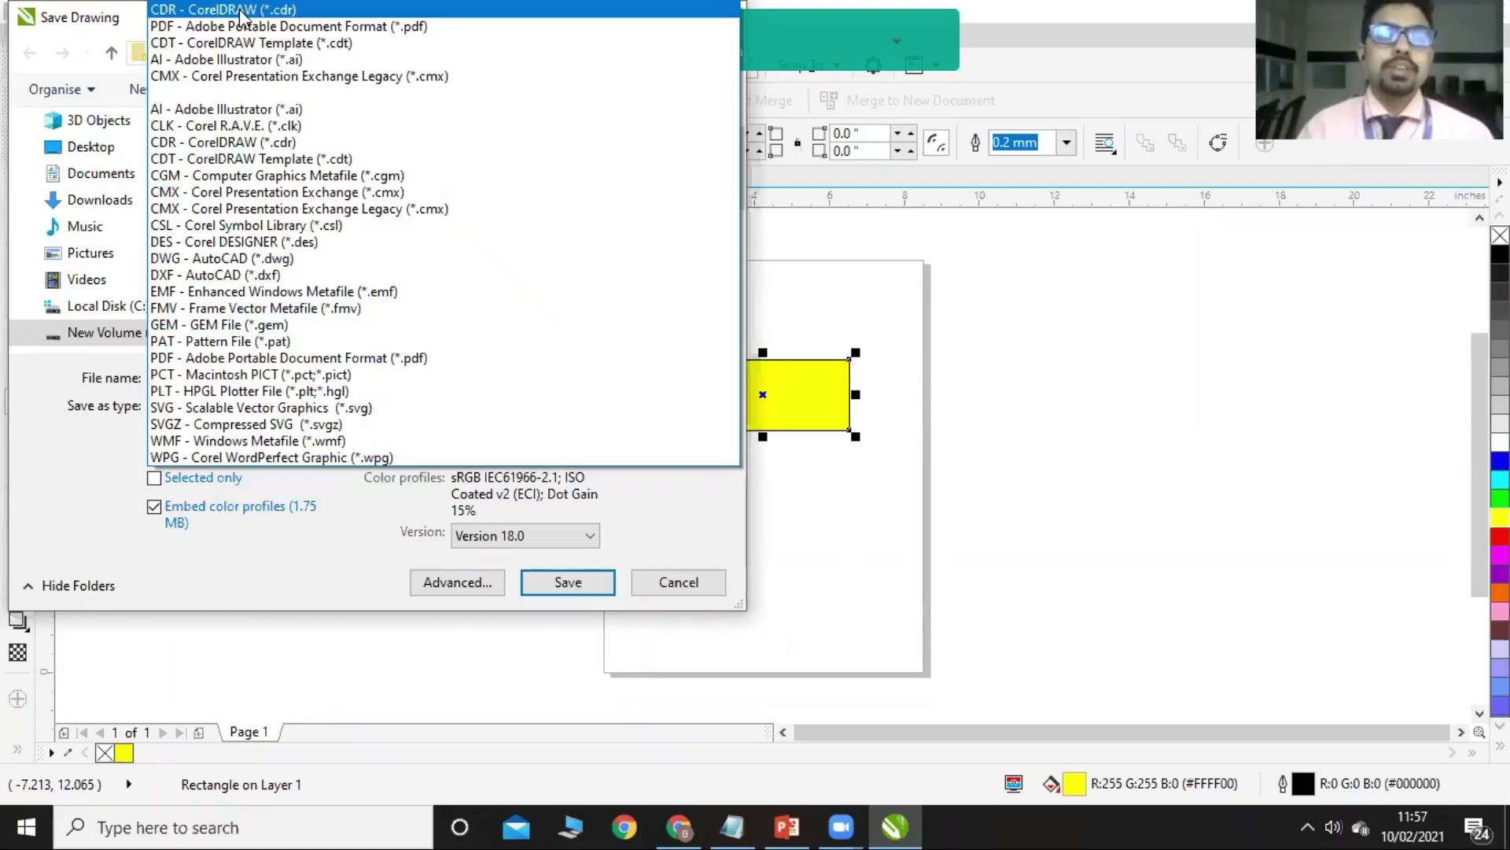
pyautogui.click(677, 586)
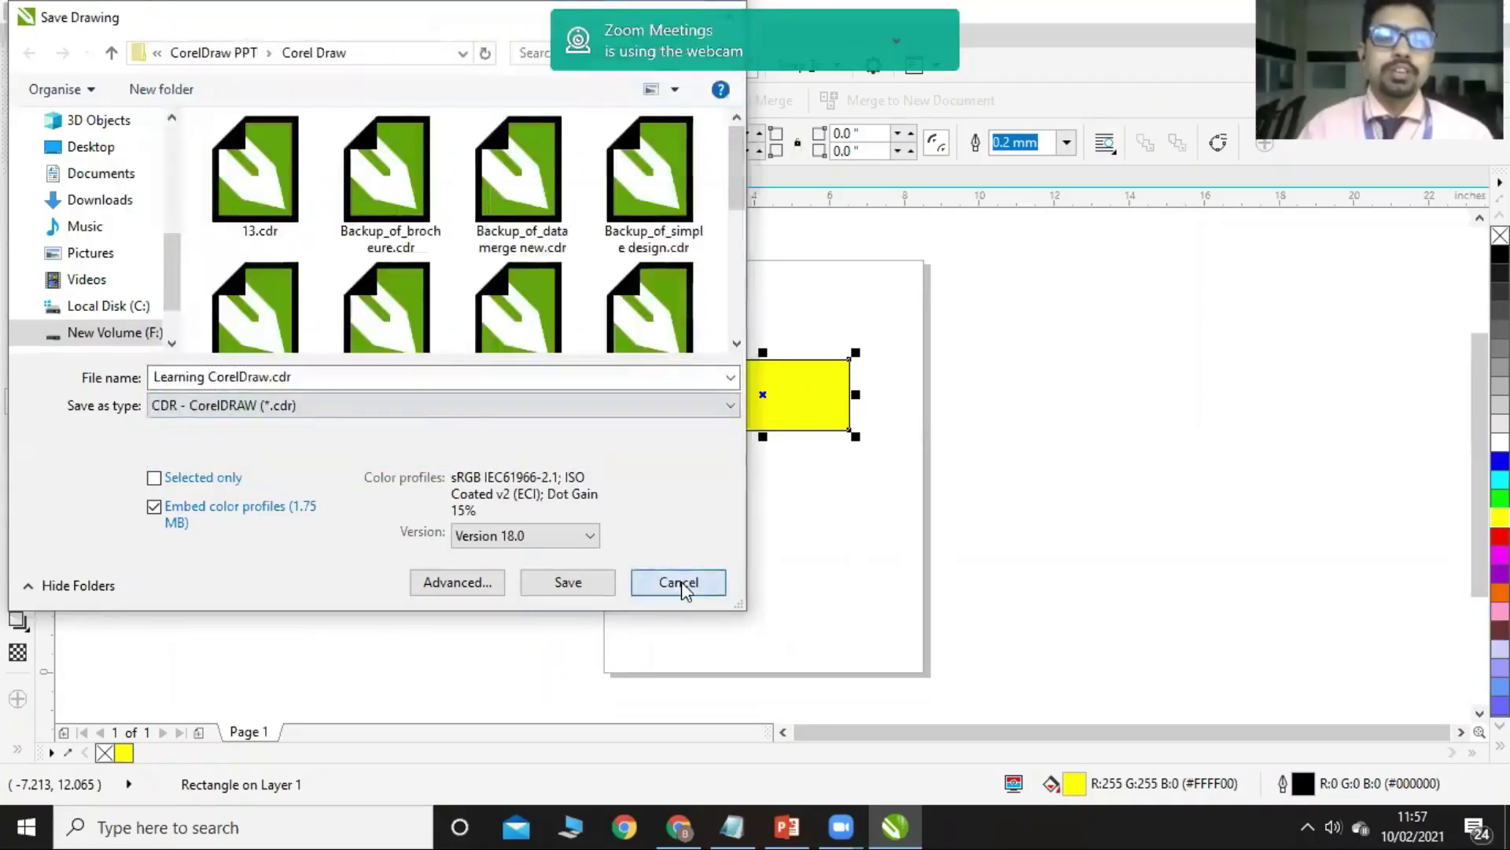
pyautogui.click(675, 582)
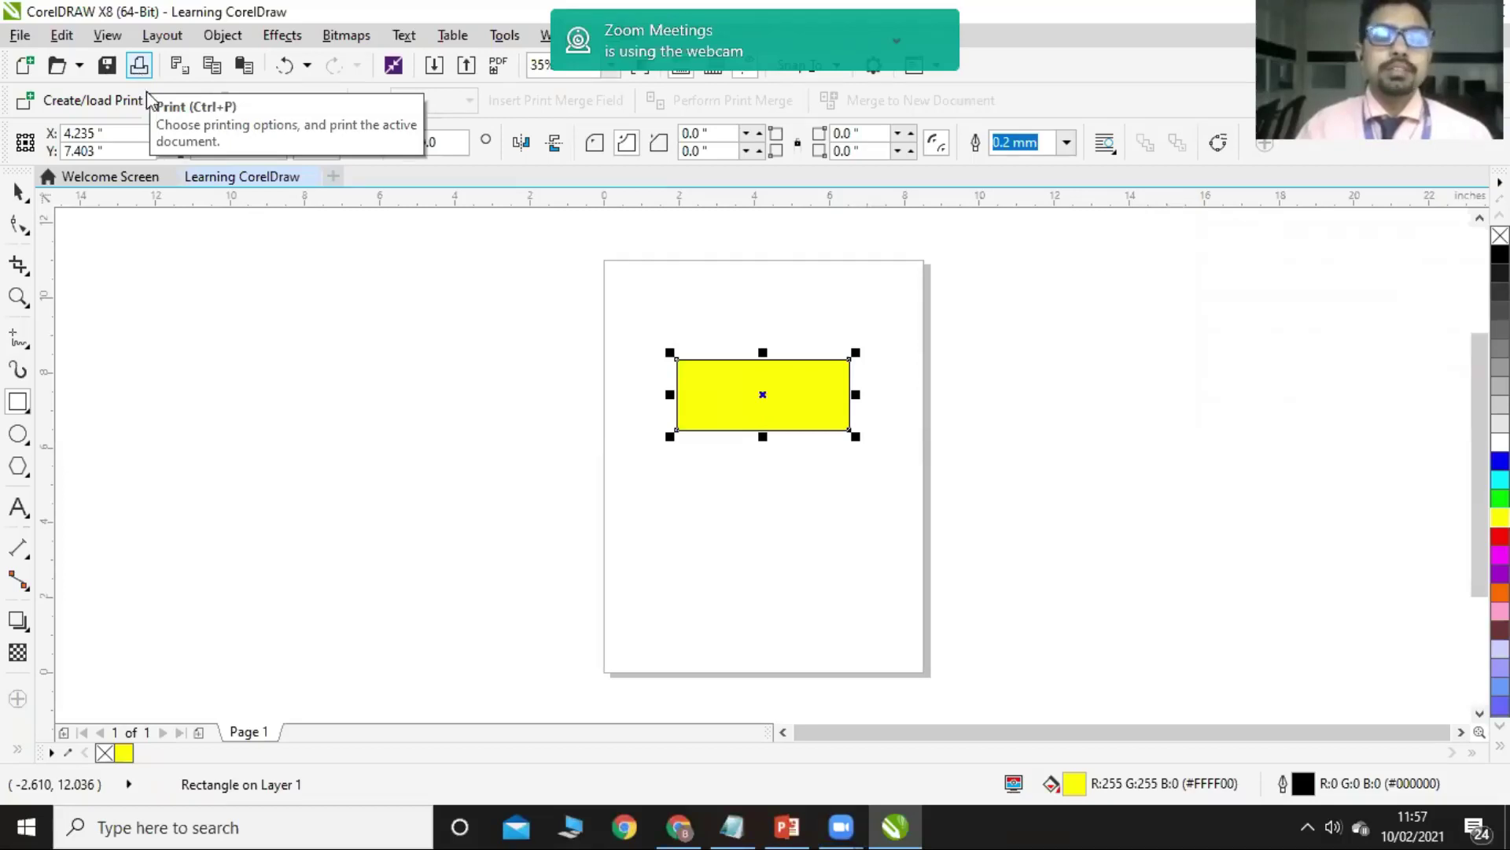
# Examine the available printers, try the page option Use printer default (Portrait), and leave the print settings without printing
pyautogui.click(140, 69)
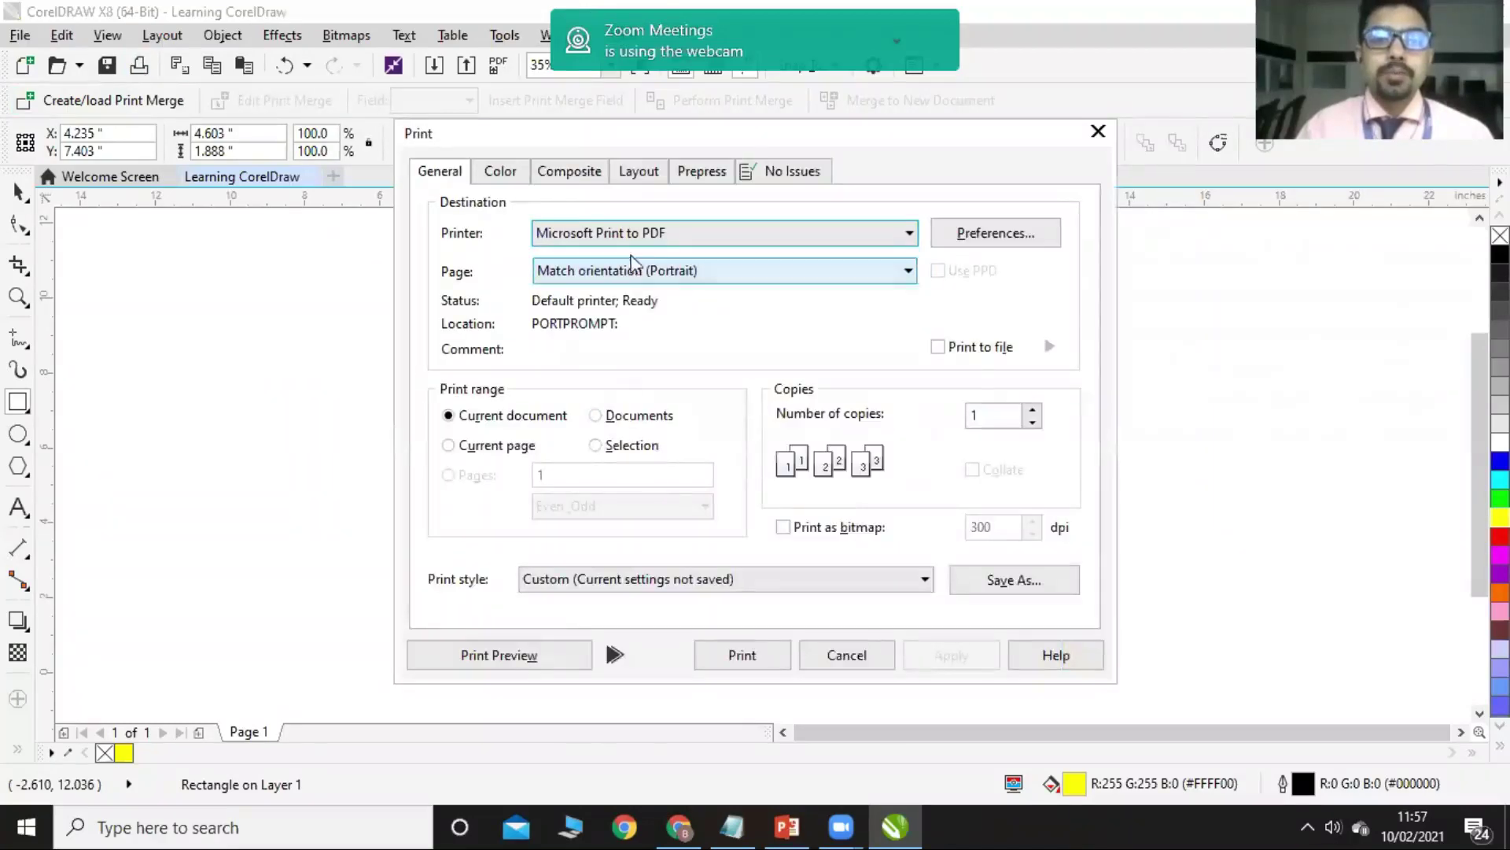
pyautogui.click(627, 234)
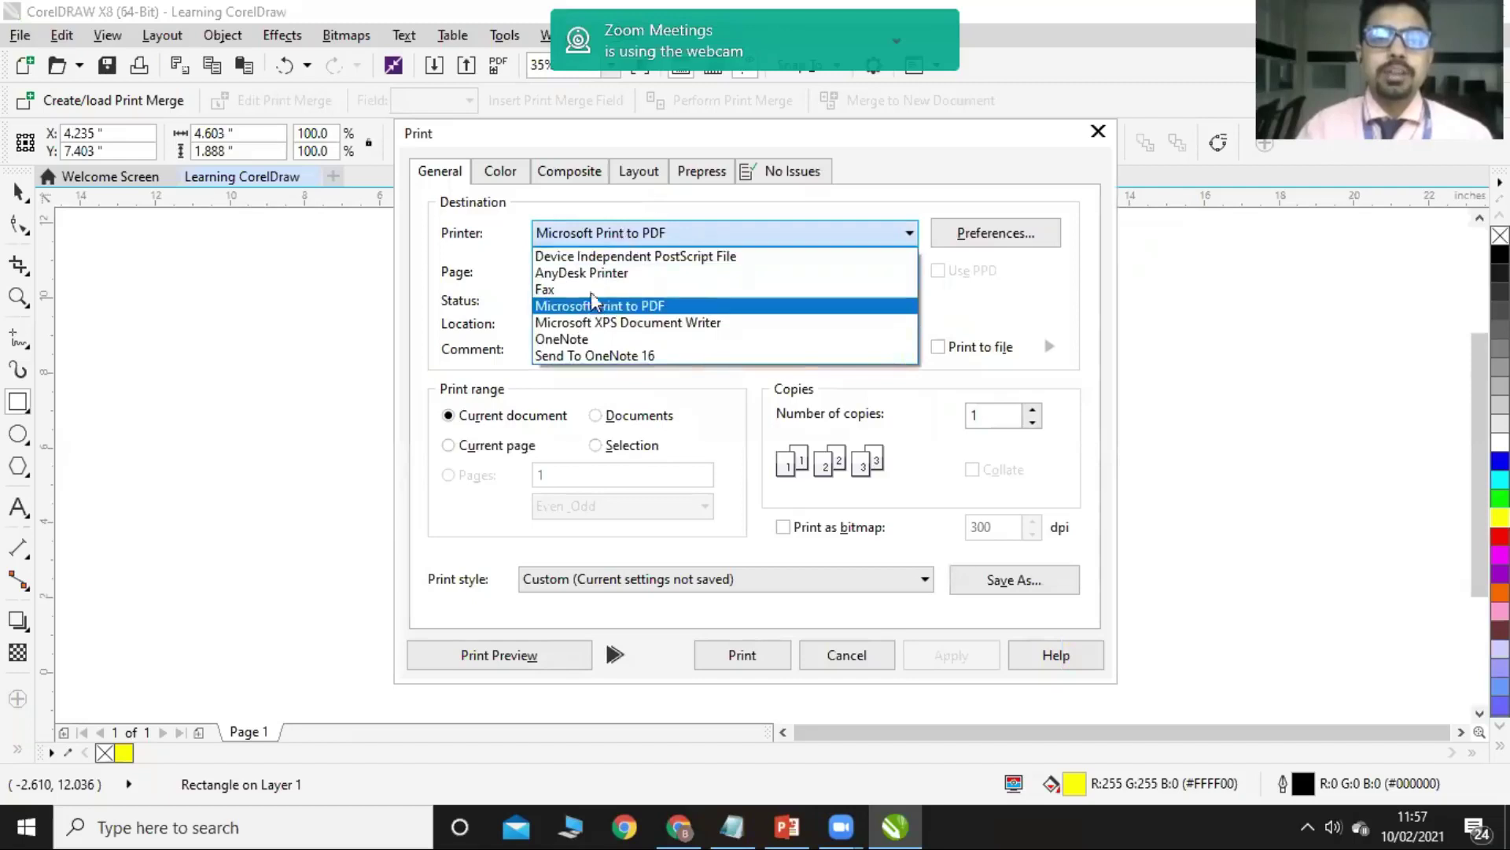
pyautogui.click(1009, 317)
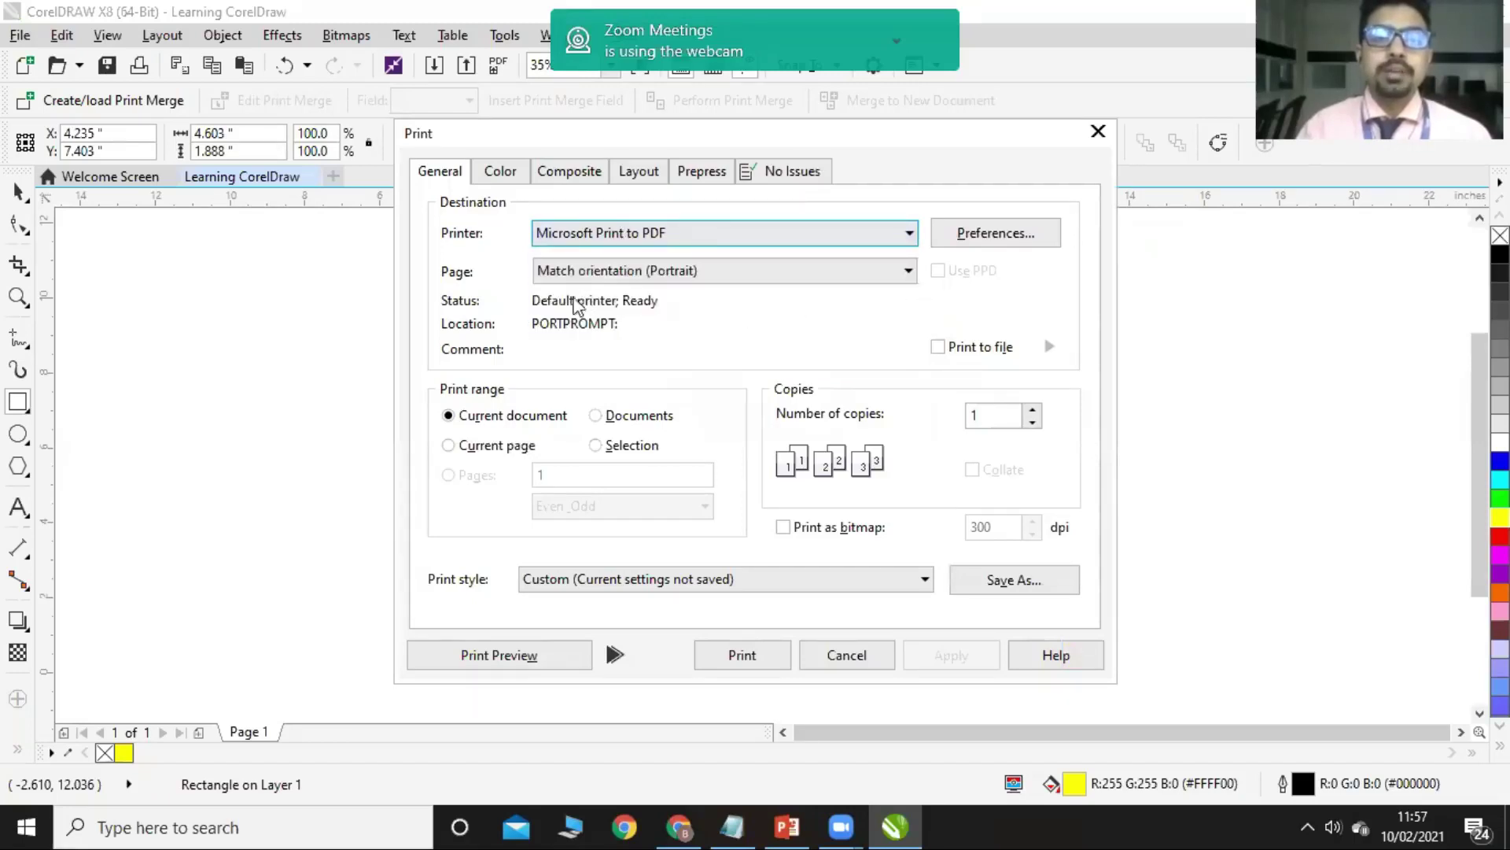
pyautogui.click(610, 276)
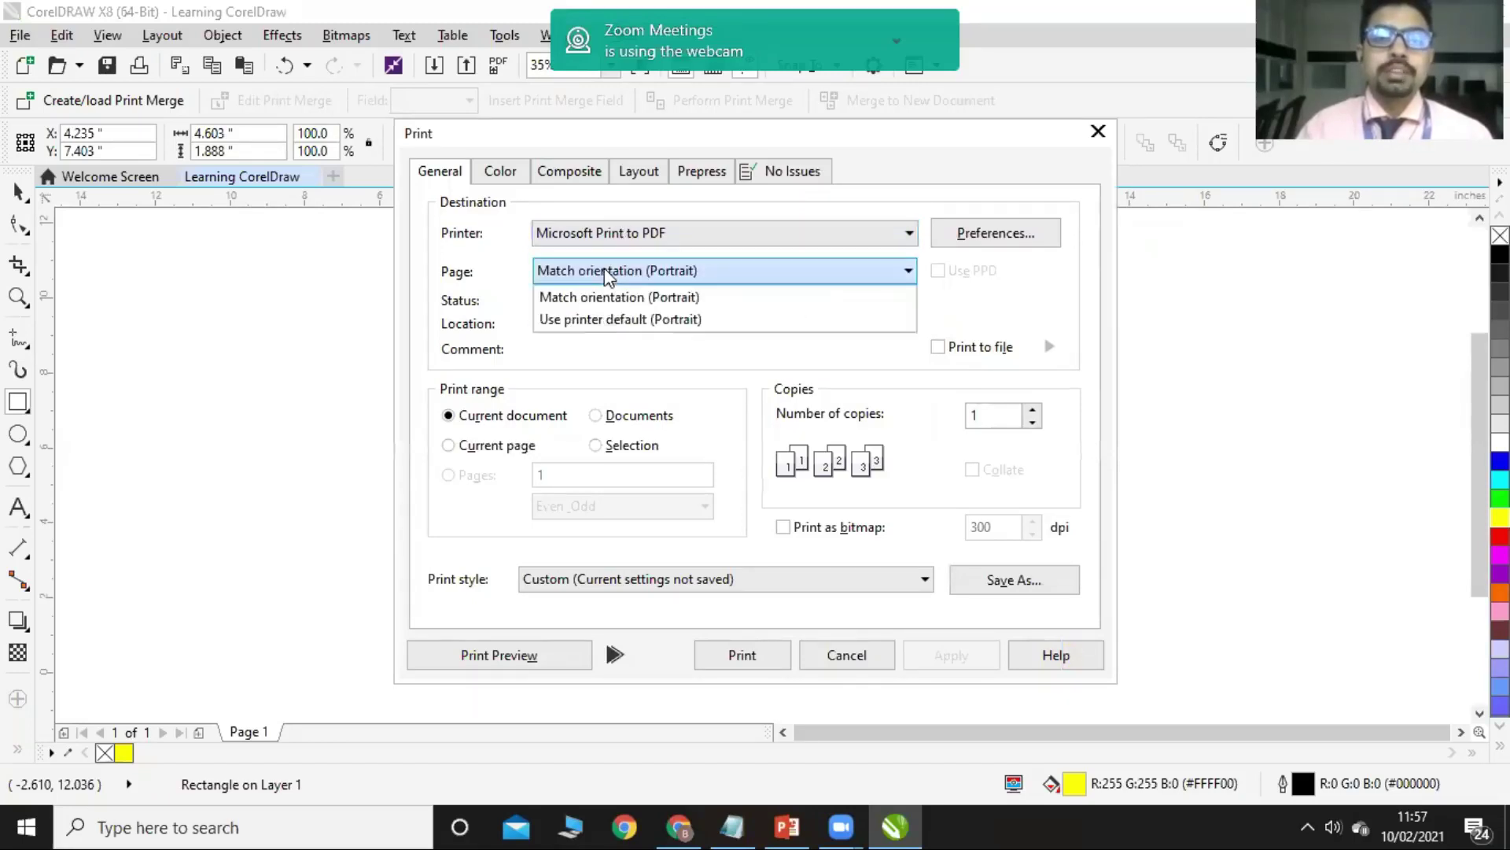
pyautogui.click(622, 320)
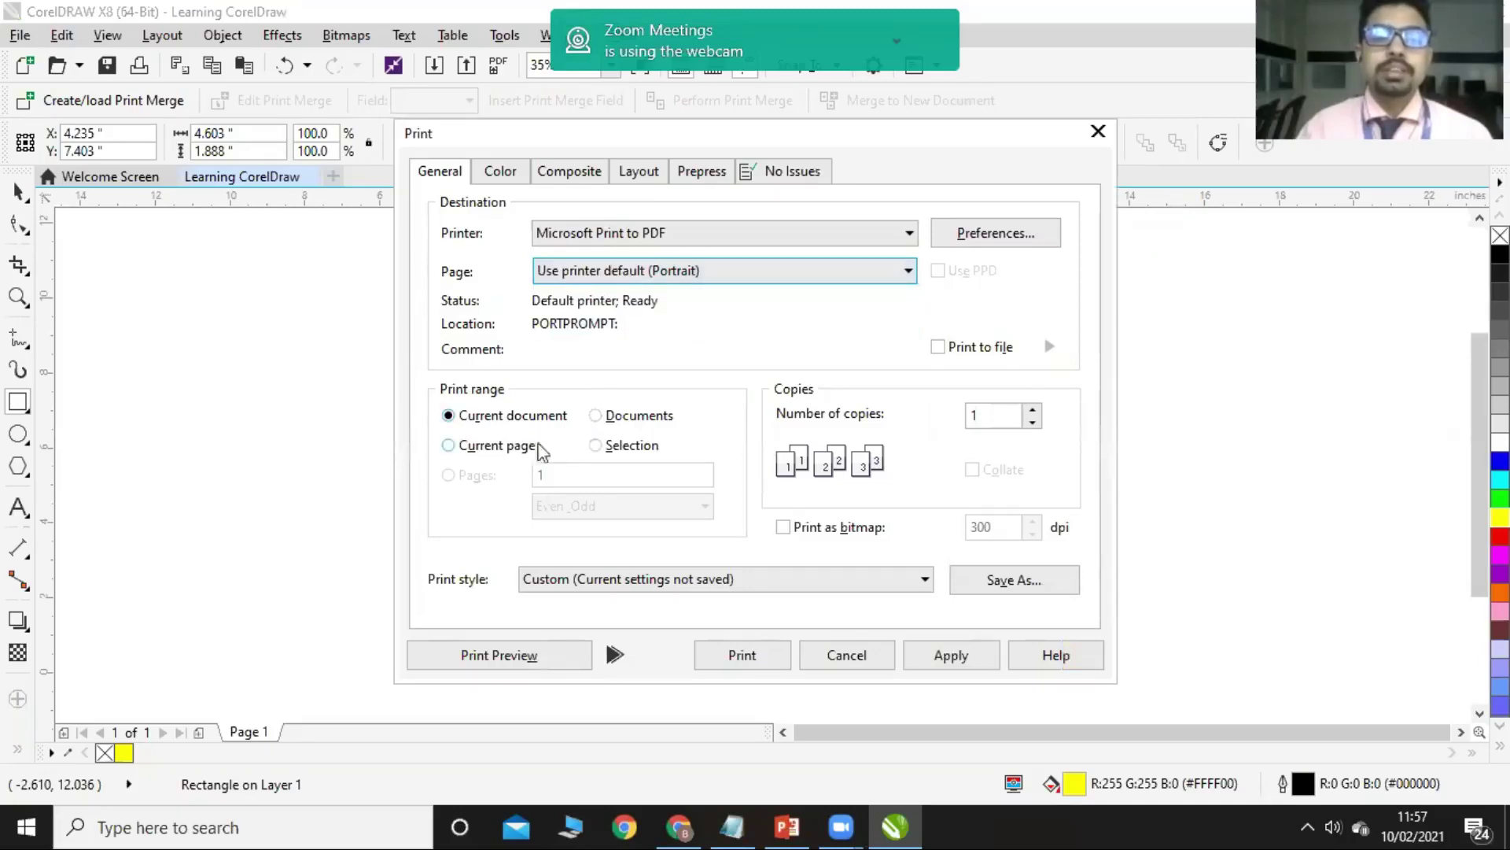
pyautogui.click(975, 418)
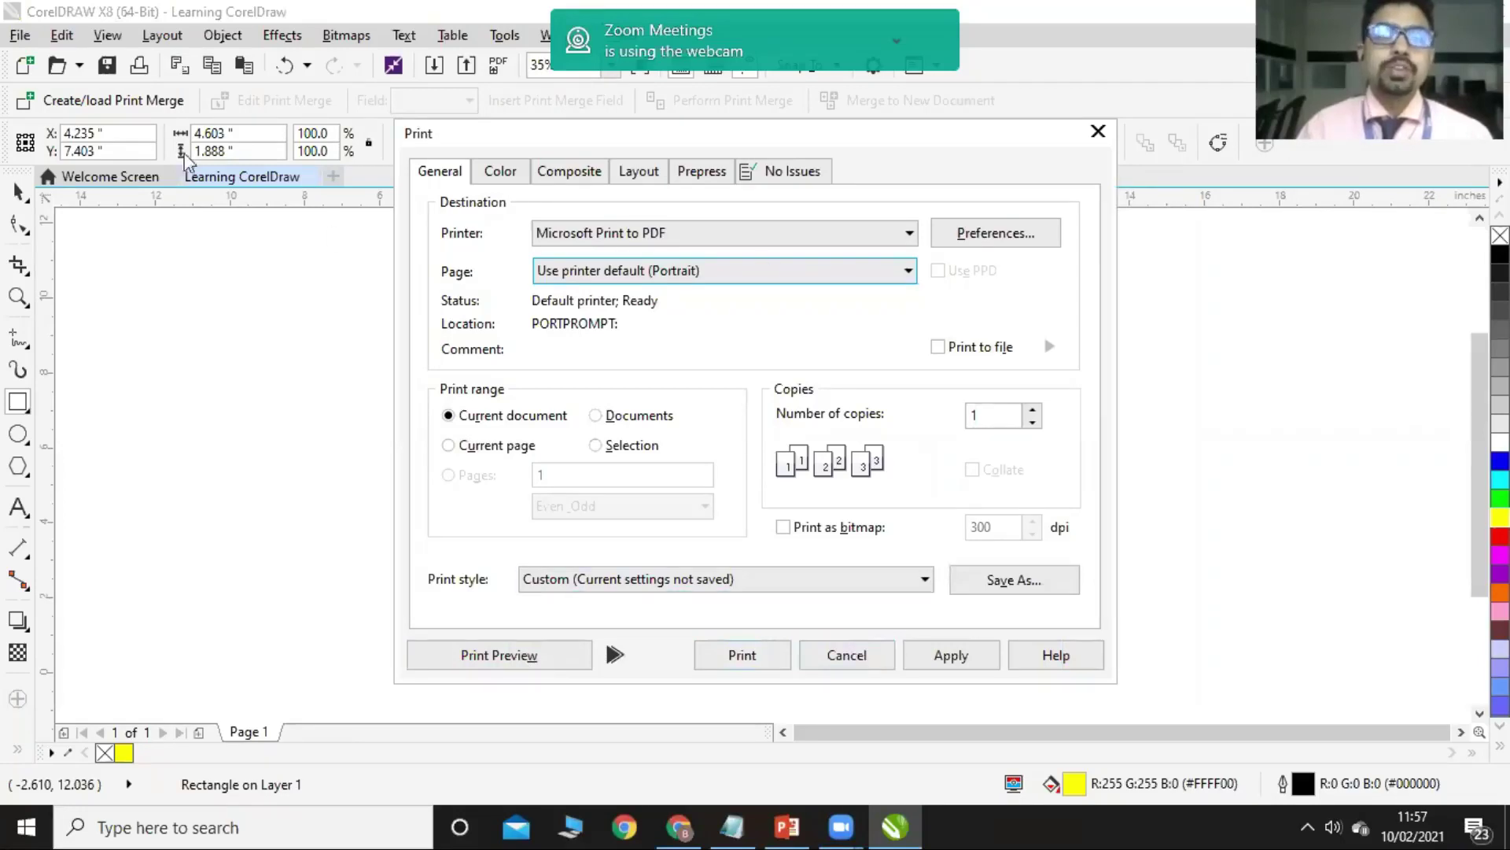
pyautogui.click(847, 655)
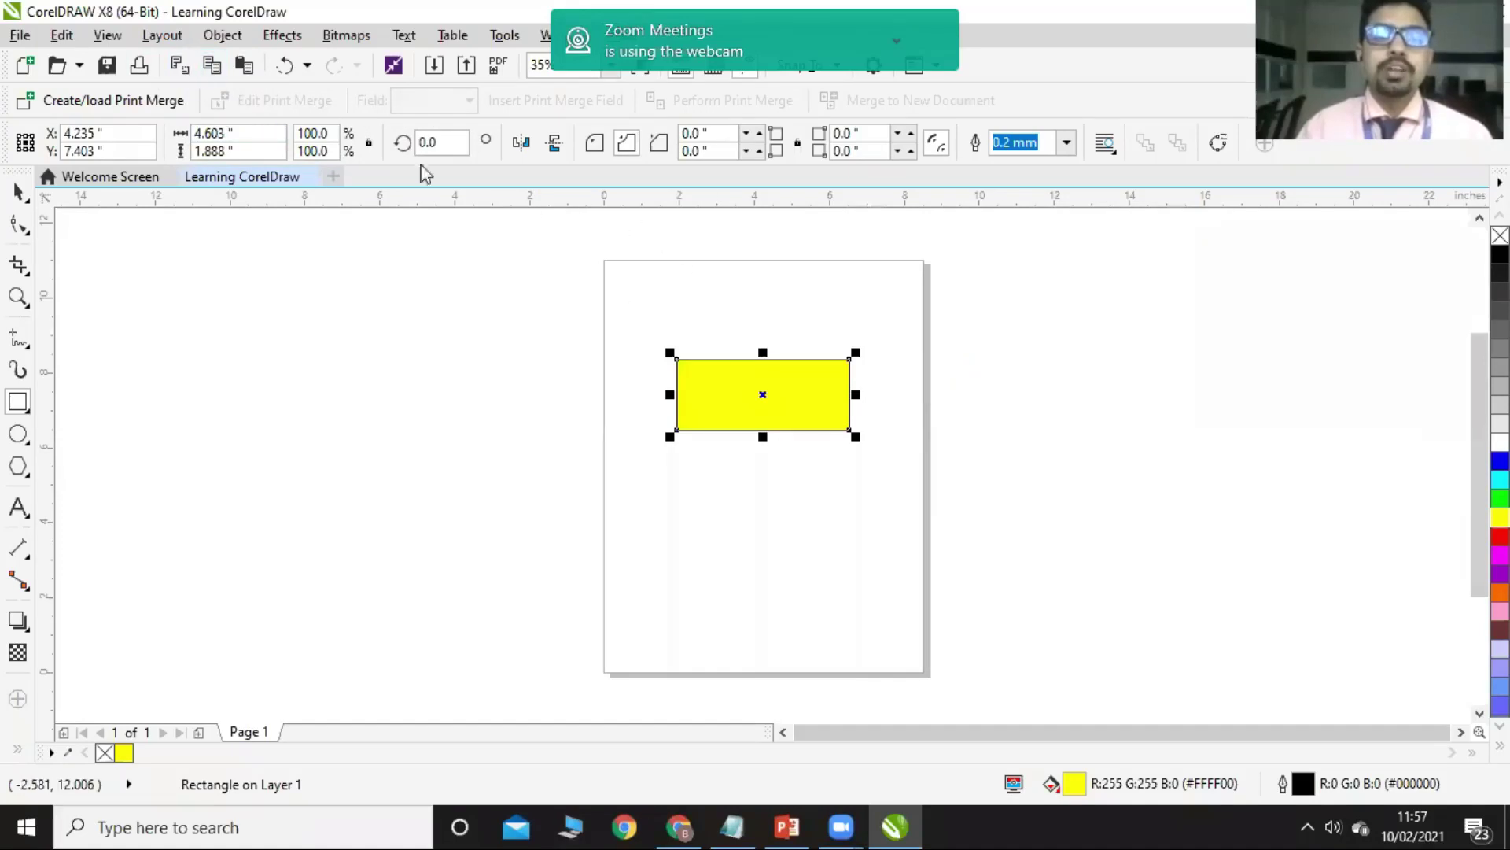
# Cut the yellow rectangle and paste it back, and copy it and paste a duplicate over it
pyautogui.click(180, 66)
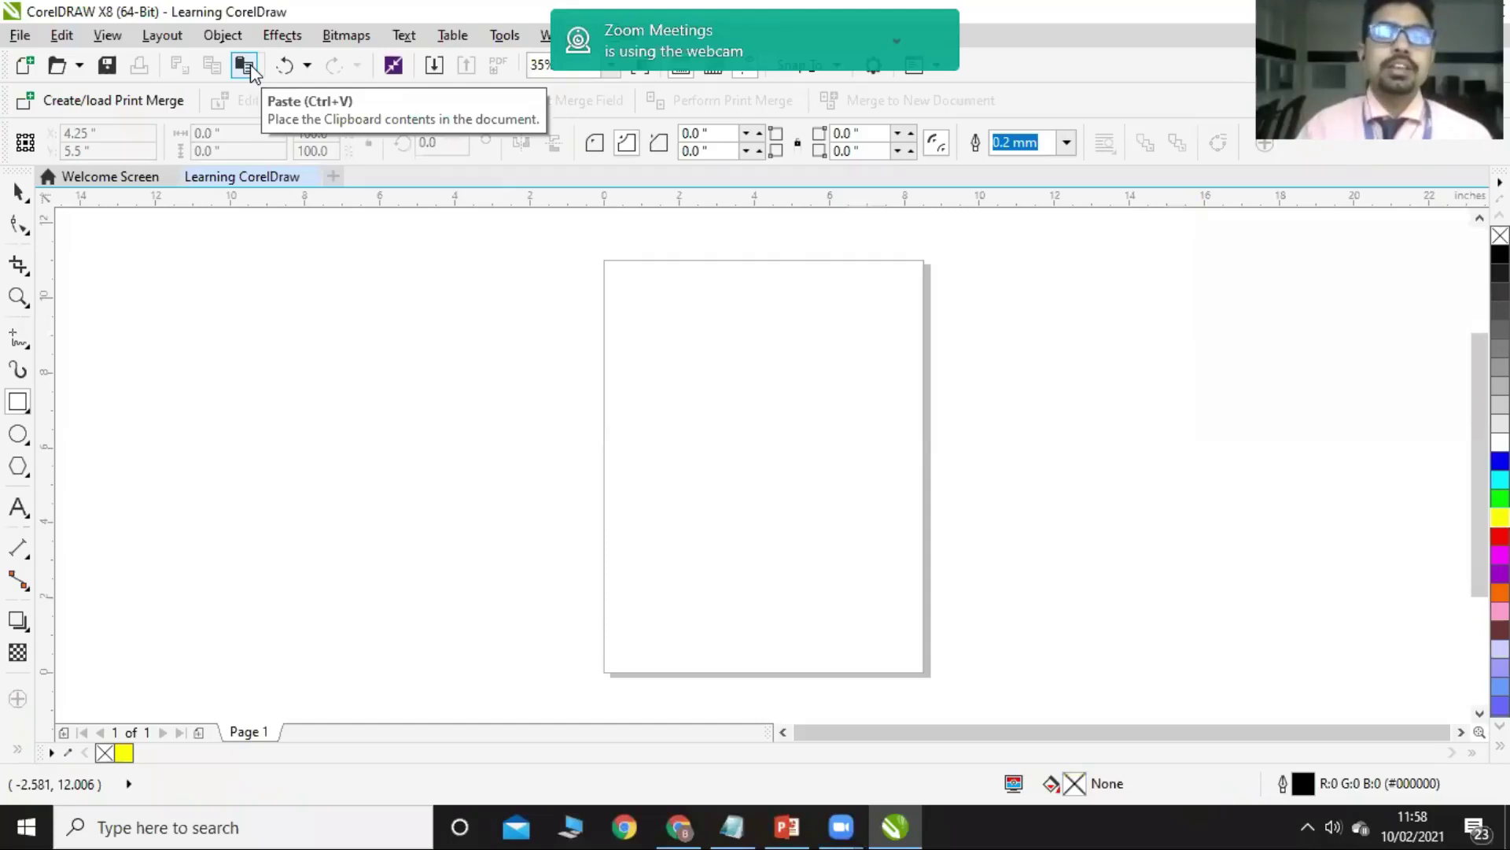
pyautogui.click(245, 67)
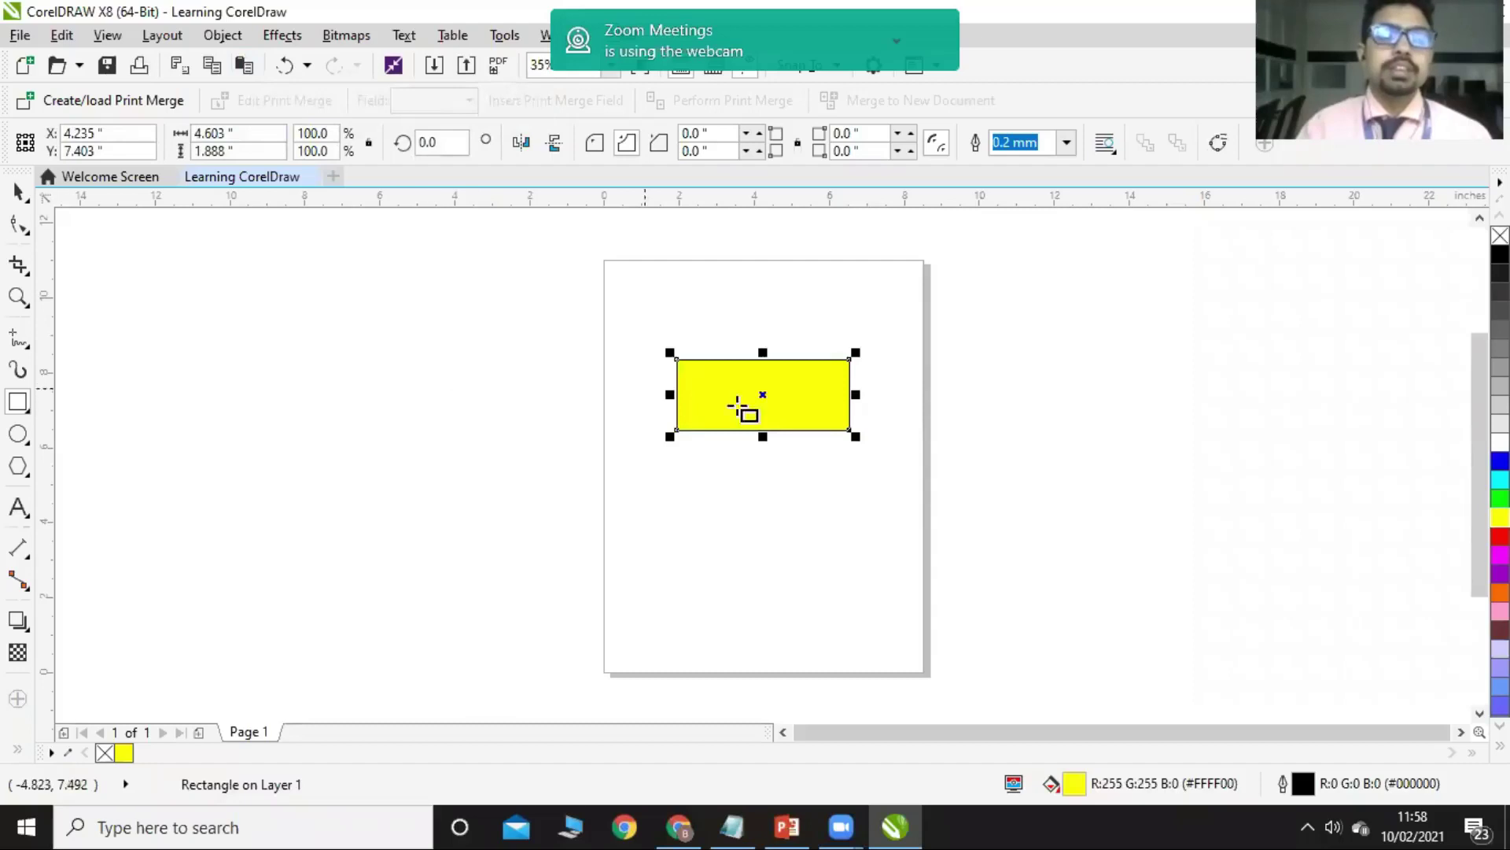
pyautogui.click(212, 66)
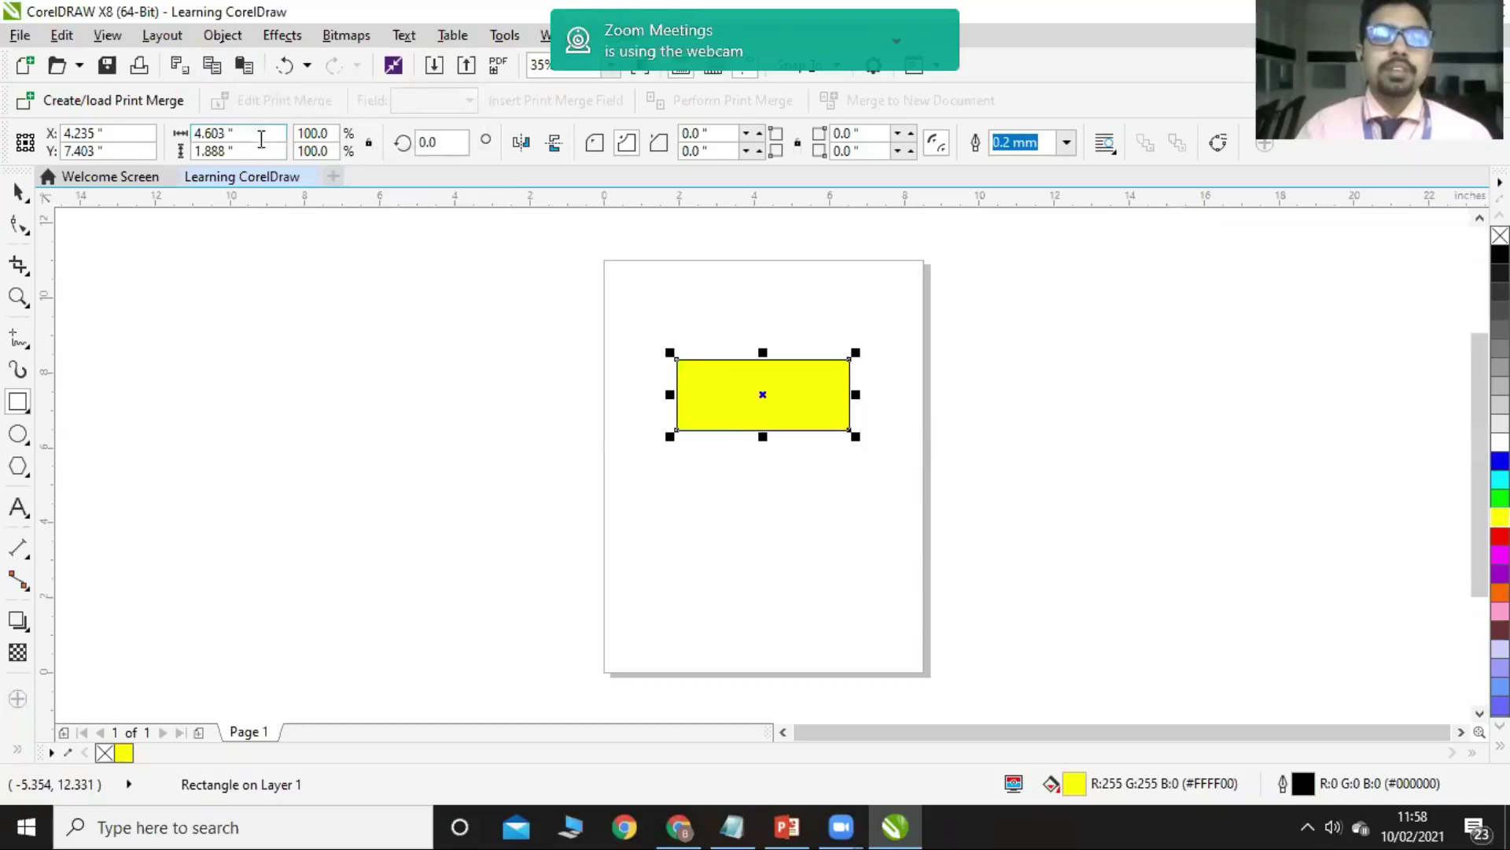
pyautogui.click(245, 67)
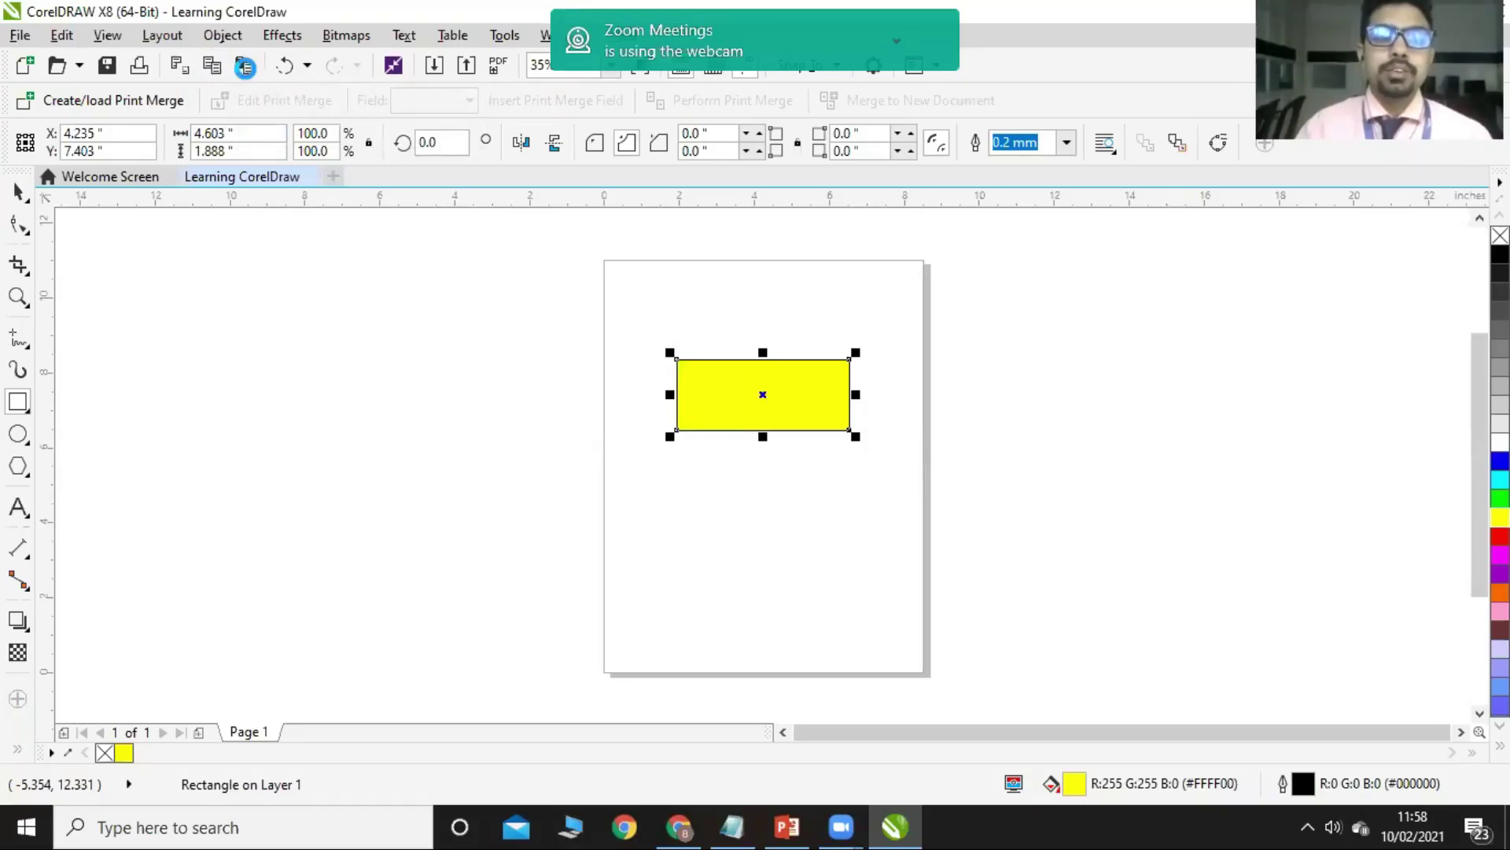
# Move the duplicate rectangle below the original, centred at about X 4.18 and Y 4.45 inches
pyautogui.press('Down')
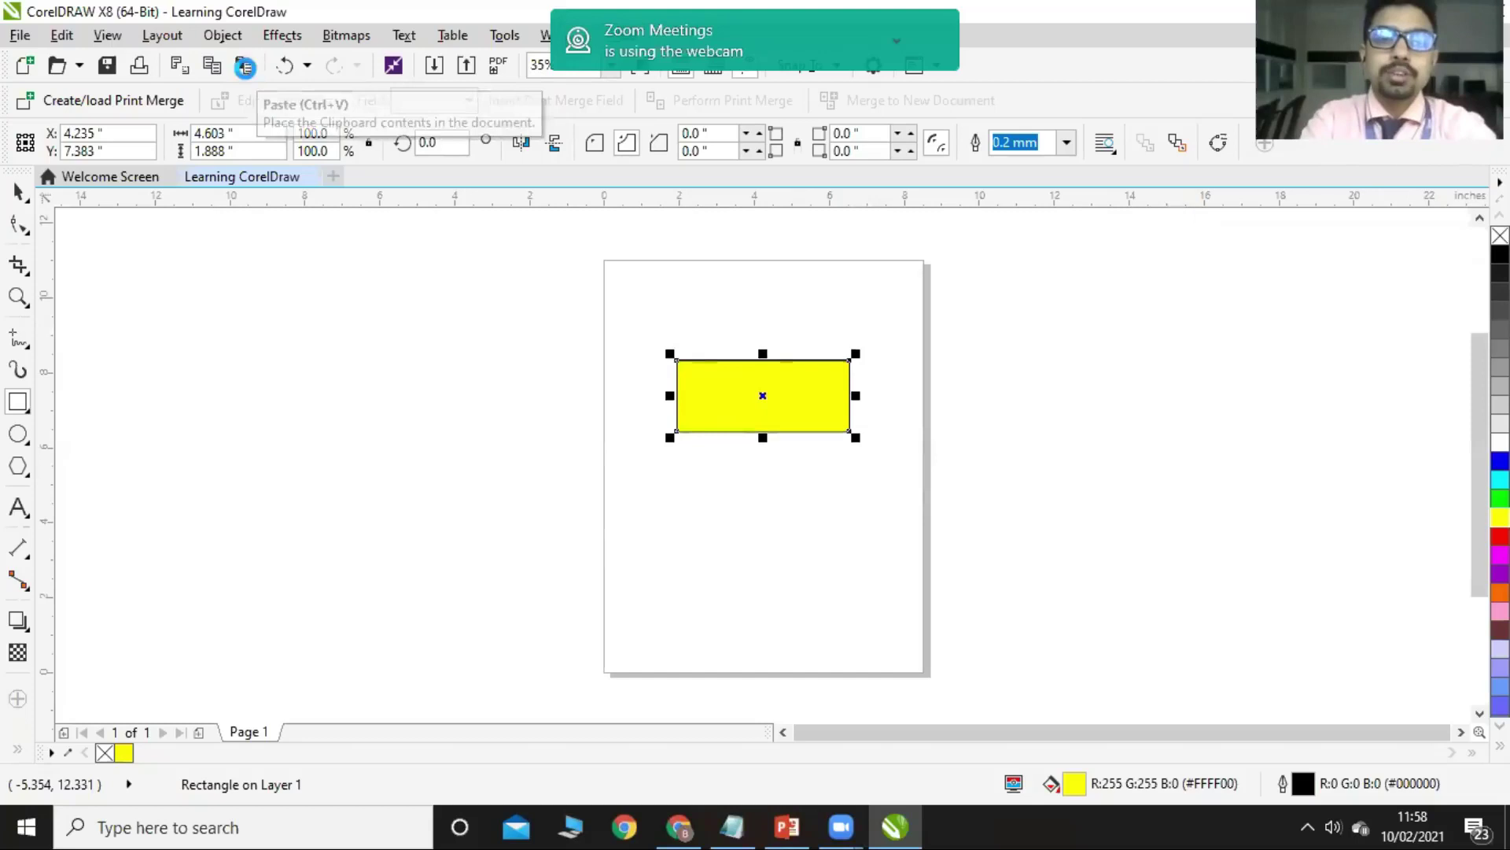
pyautogui.press('Down')
pyautogui.press('Down')
pyautogui.press('Down')
pyautogui.press('Down')
pyautogui.press('Down')
pyautogui.press('Down')
pyautogui.press('Down')
pyautogui.press('Down')
pyautogui.press('Down')
pyautogui.press('Down')
pyautogui.press('Down')
pyautogui.press('Down')
pyautogui.press('Down')
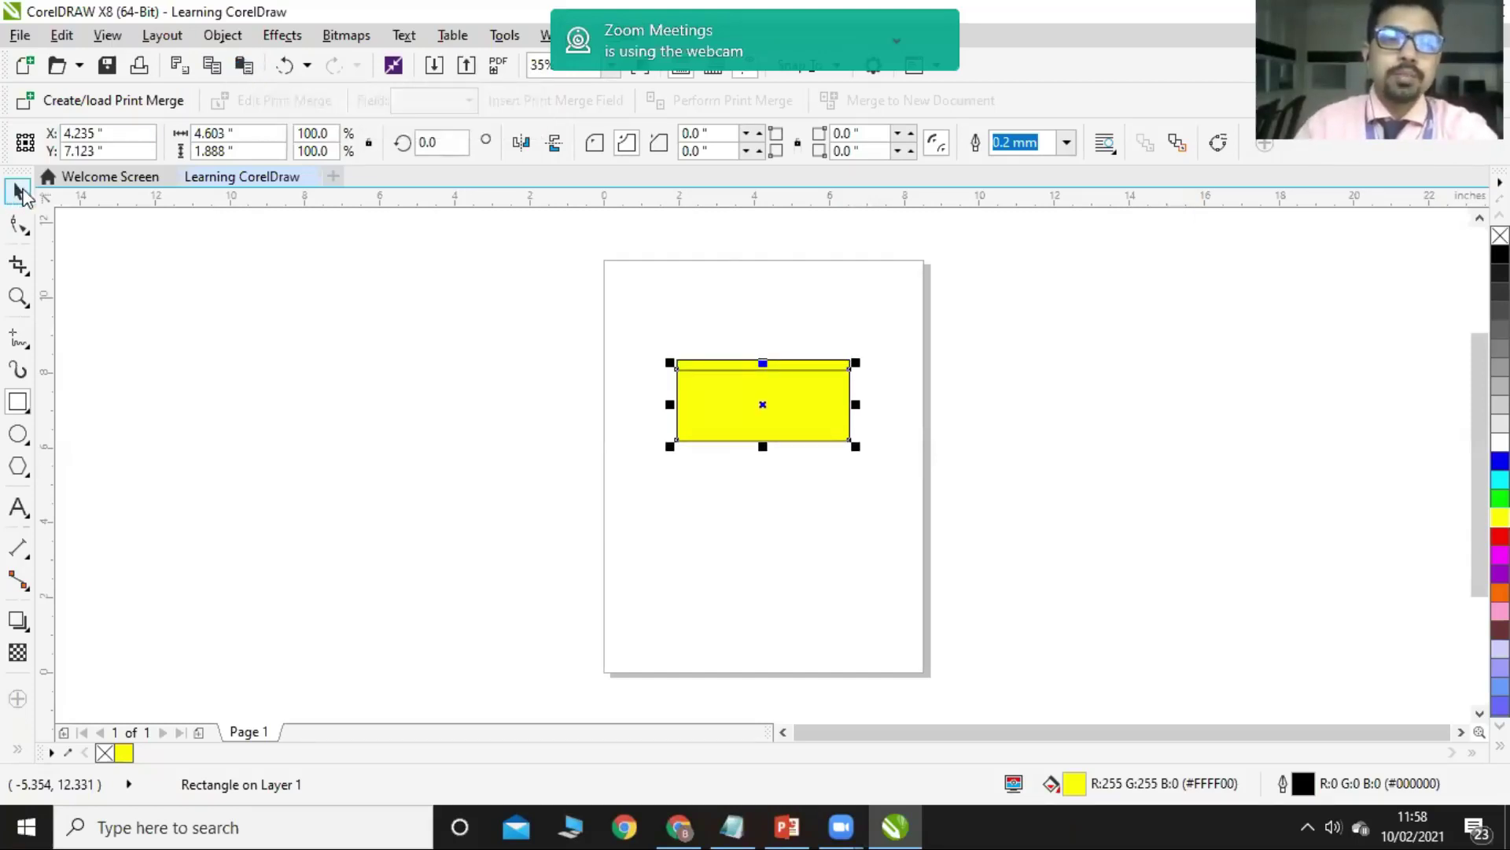
pyautogui.moveTo(767, 404); pyautogui.dragTo(760, 503)
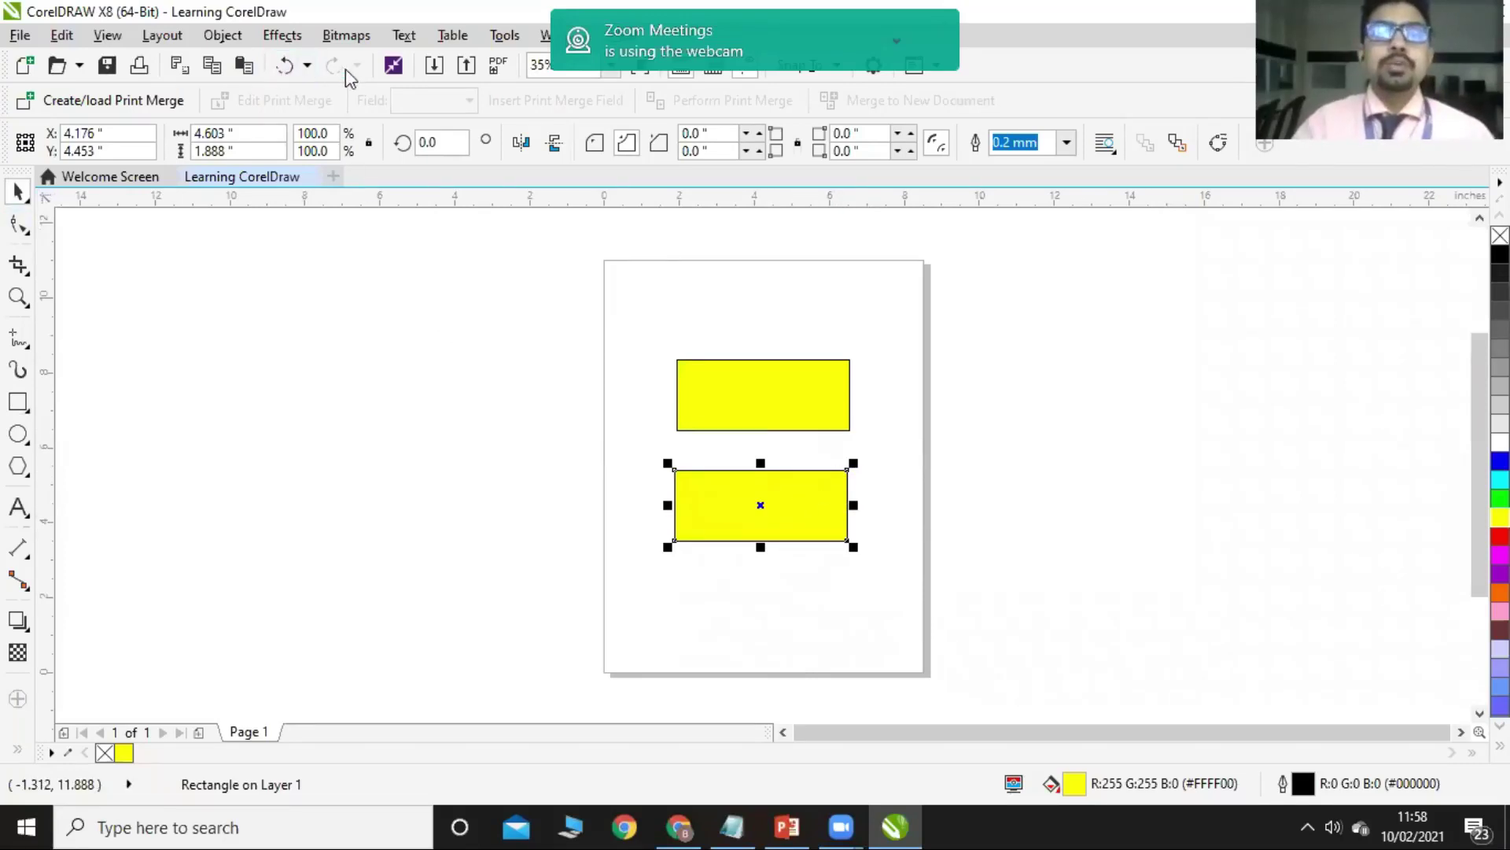
# Undo and redo the duplicate rectangle's last move, and delete the duplicate
pyautogui.click(285, 69)
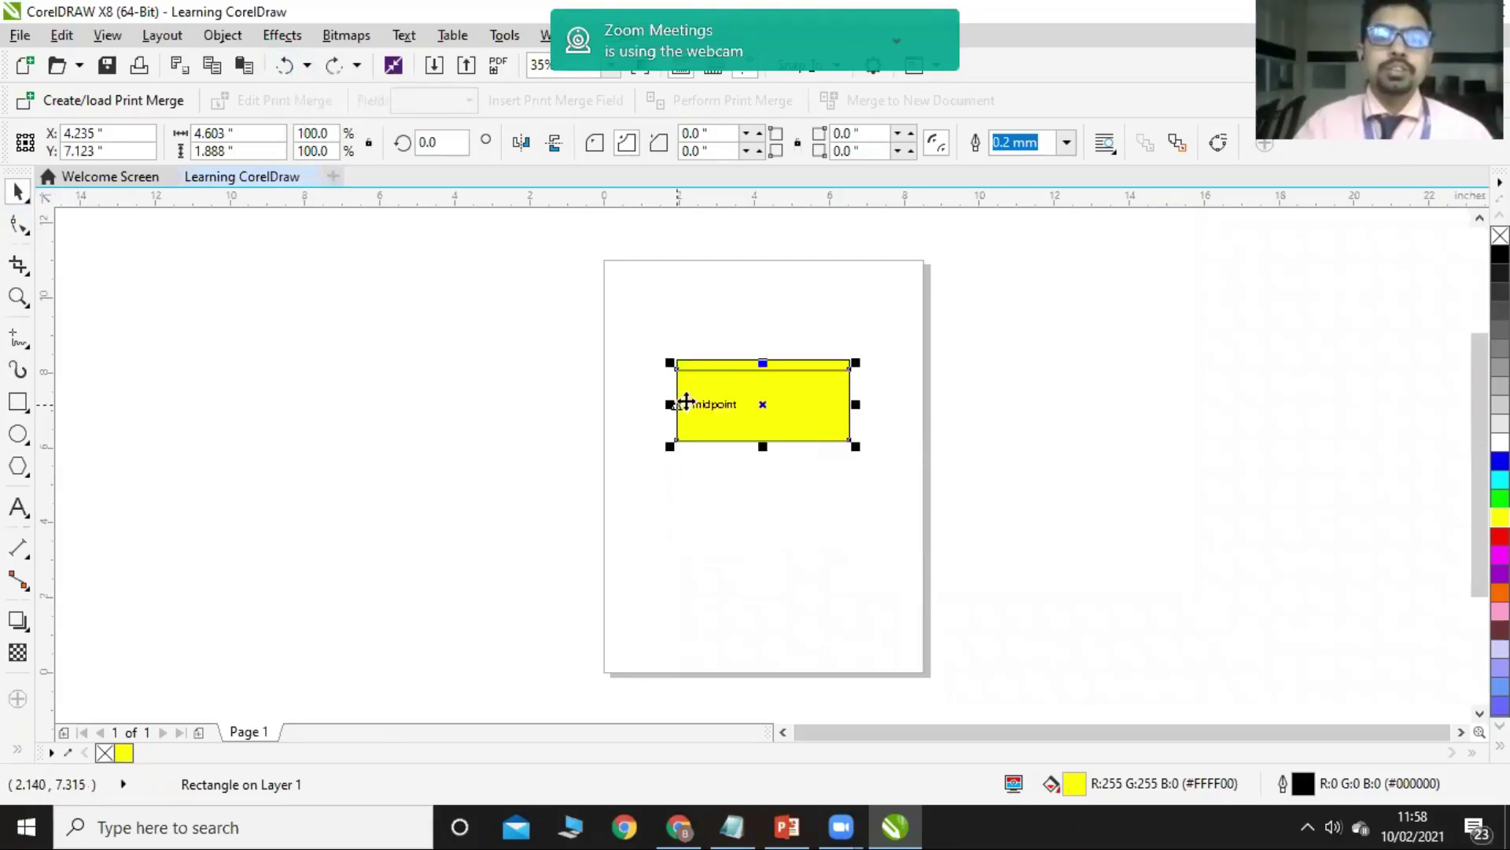
pyautogui.click(338, 68)
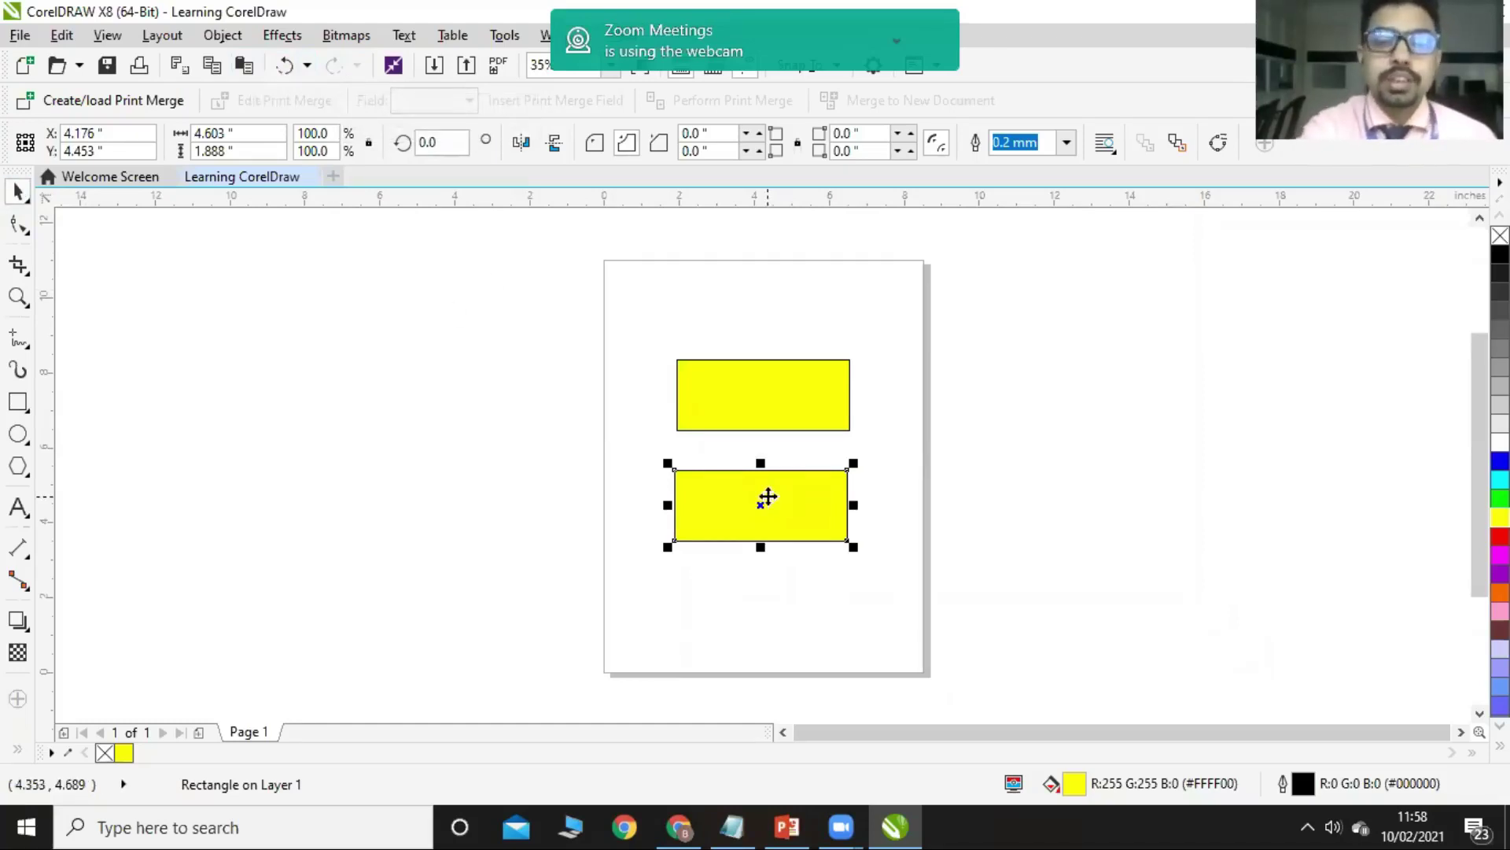
pyautogui.press('Delete')
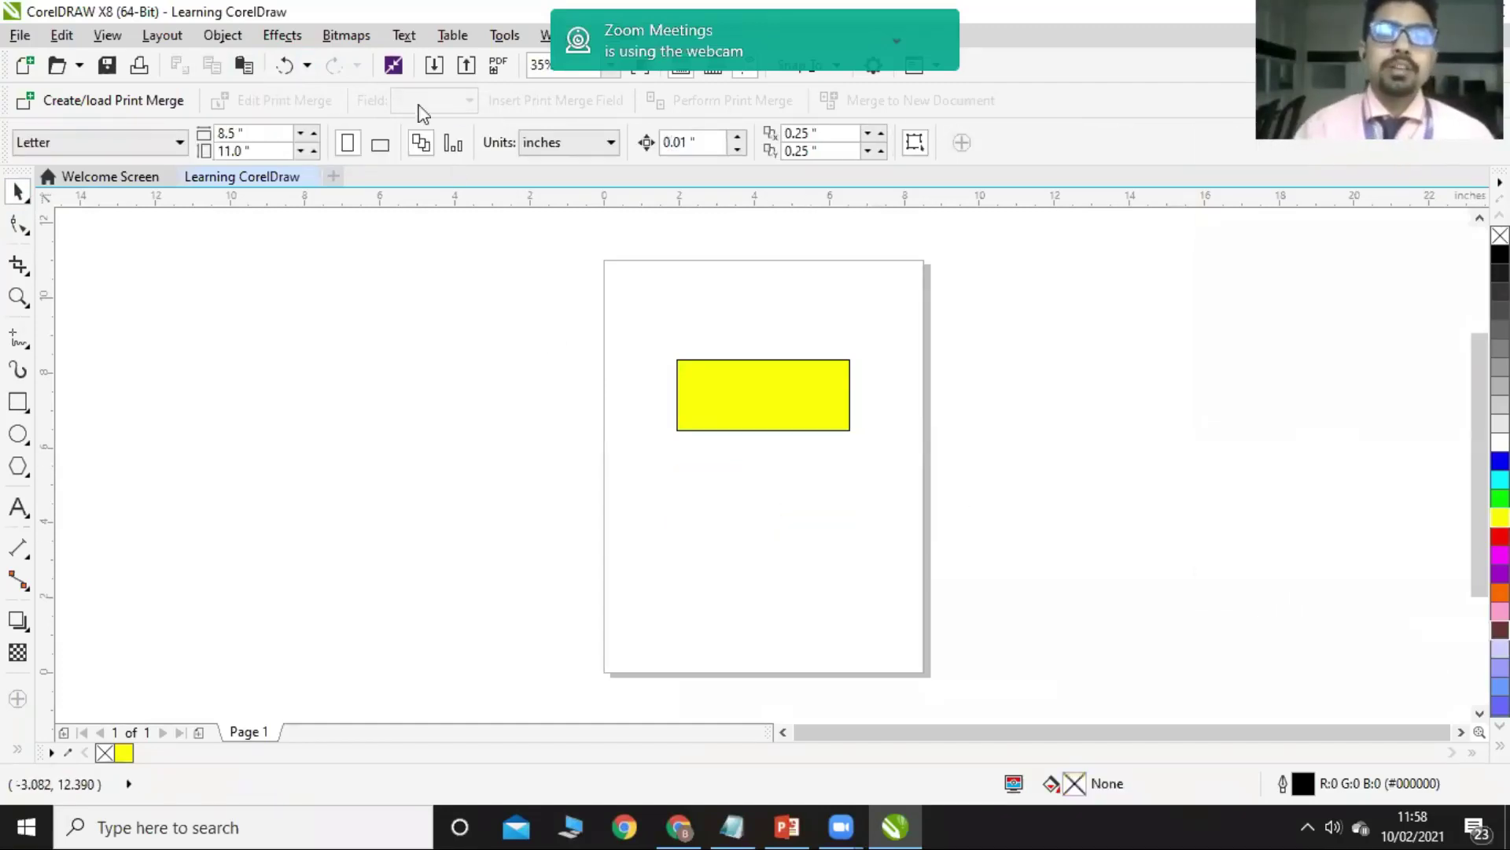
# Import COMPUTER.png, place it below the yellow rectangle, and squash its height to about 3.87 inches
pyautogui.click(393, 65)
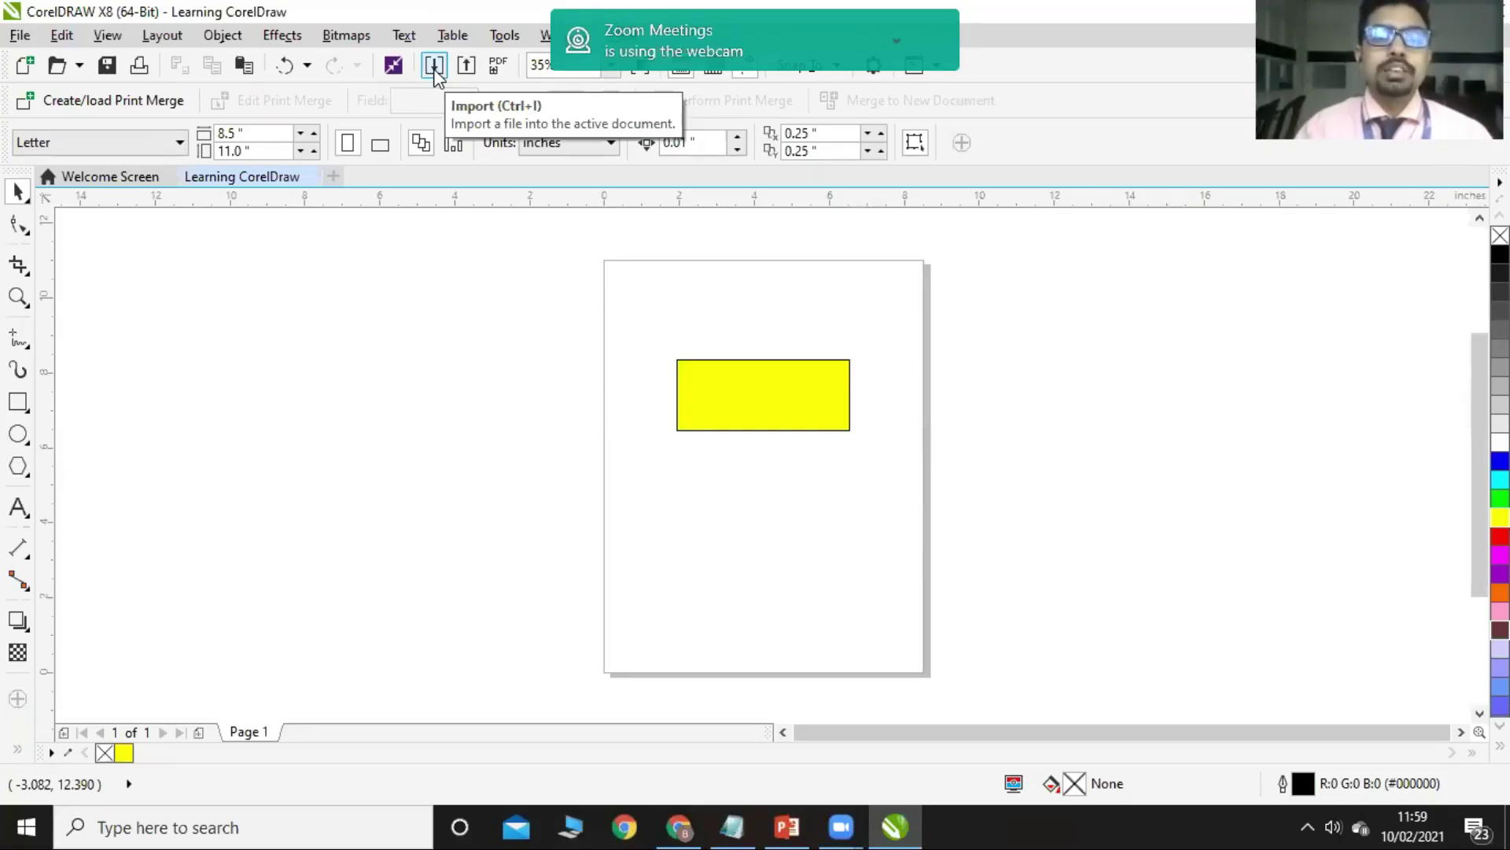
pyautogui.click(435, 70)
pyautogui.click(434, 67)
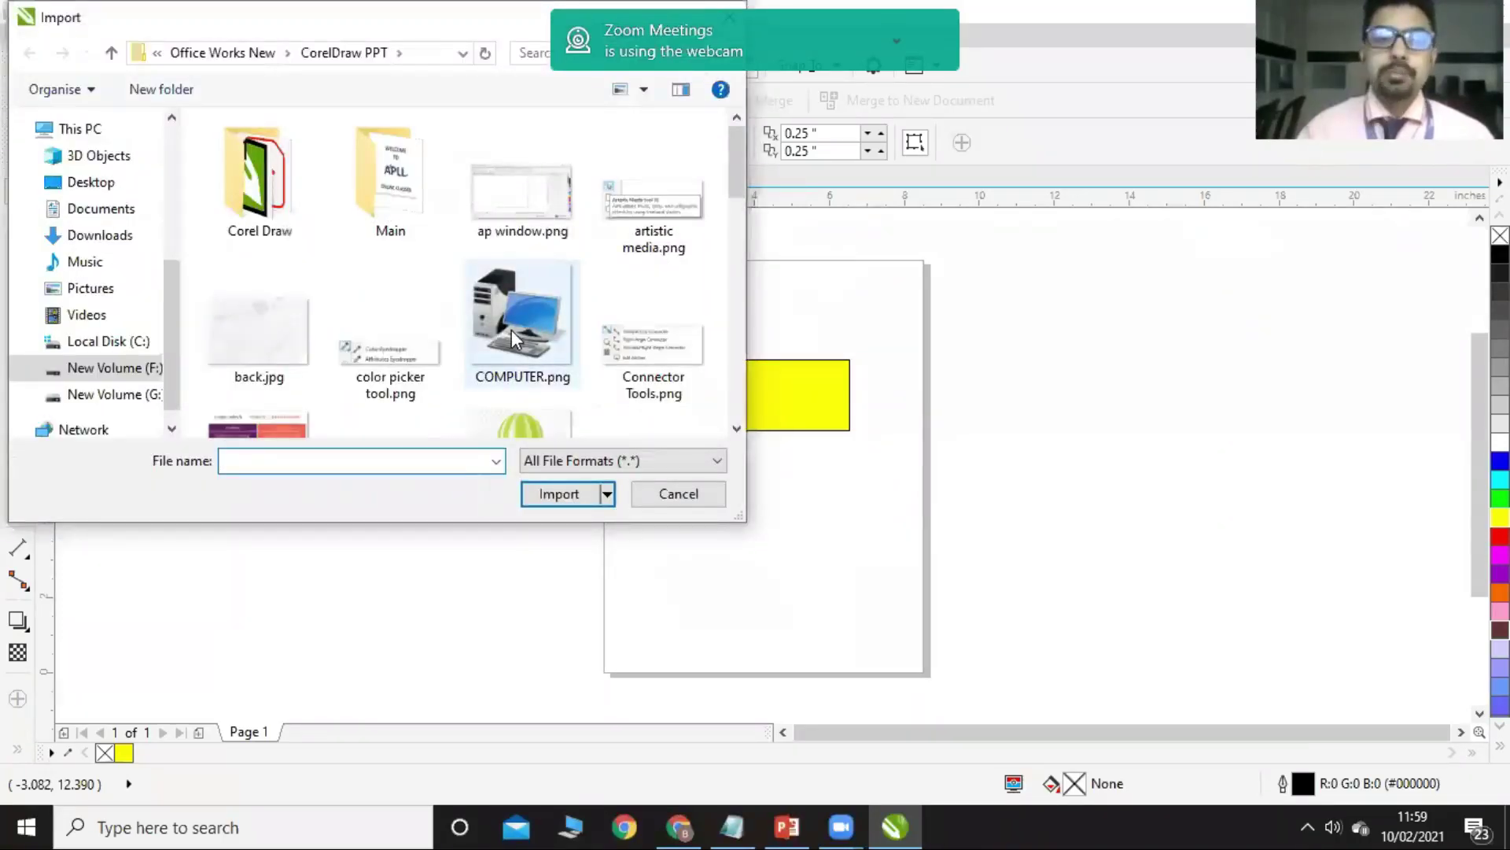
pyautogui.click(511, 329)
pyautogui.click(561, 498)
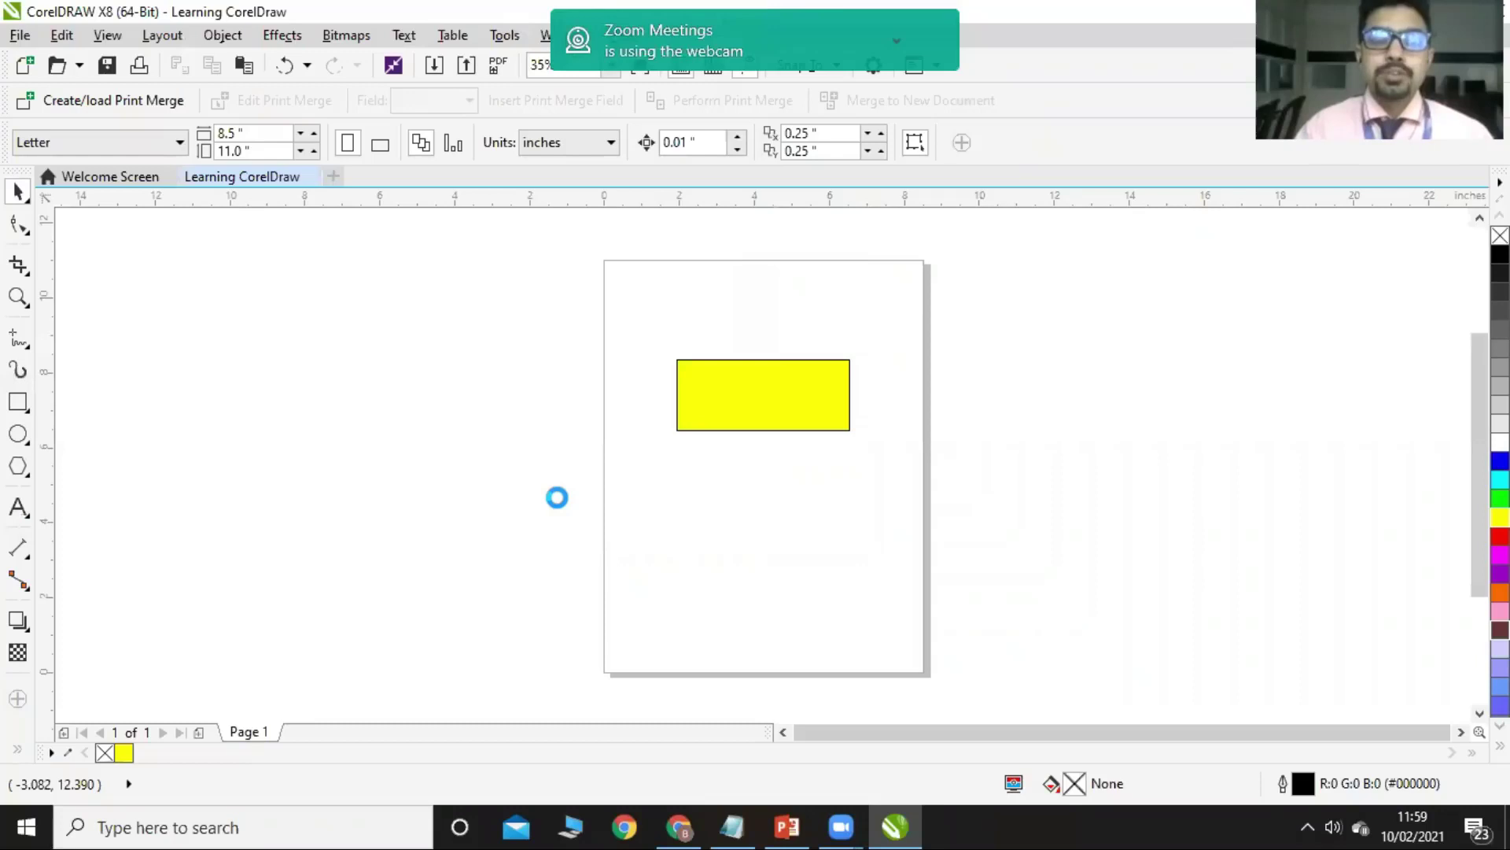
pyautogui.click(644, 455)
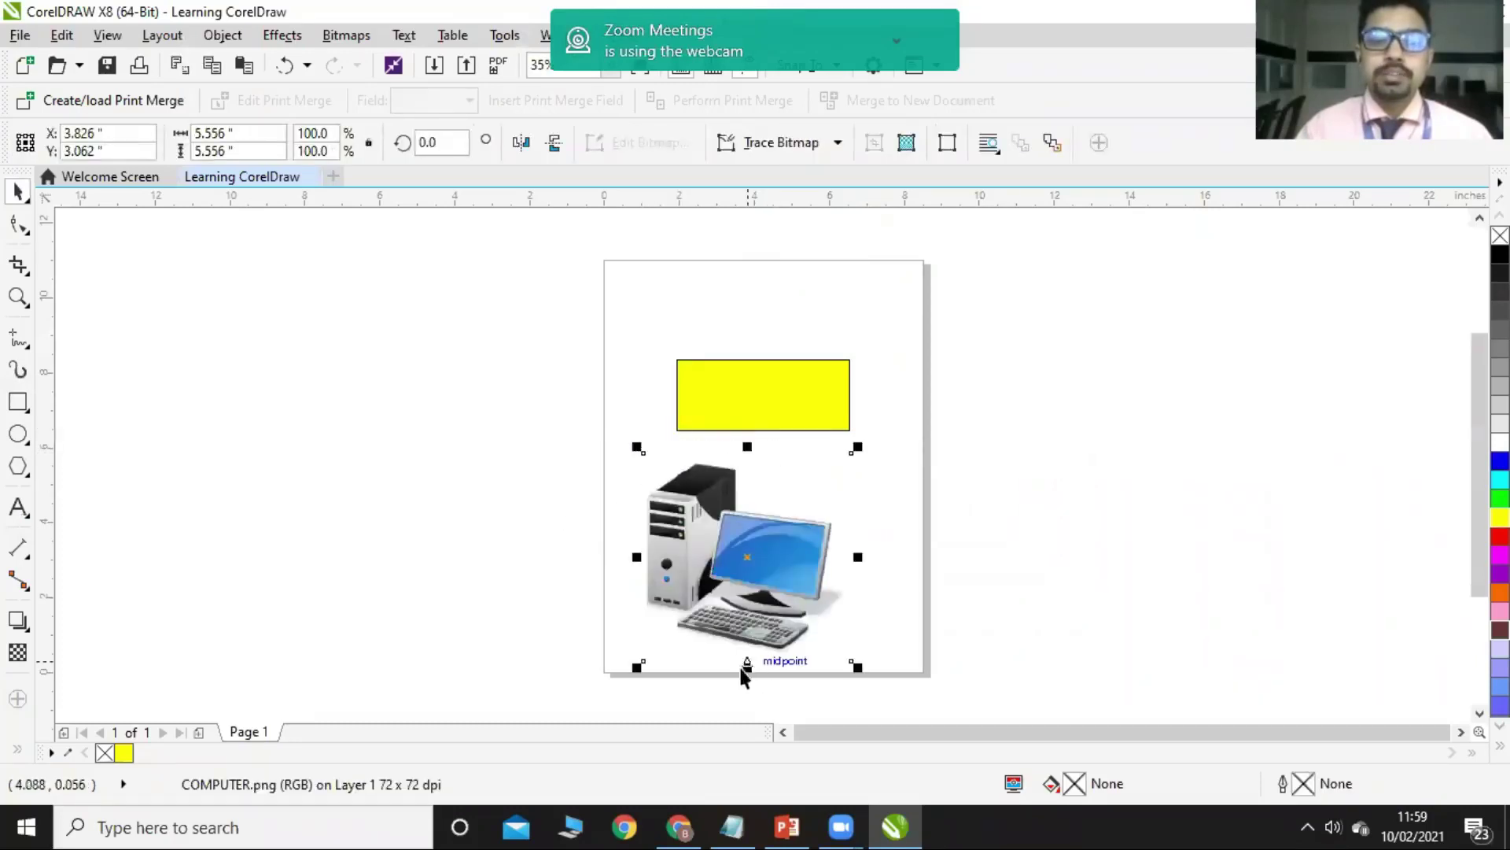
pyautogui.moveTo(747, 667); pyautogui.dragTo(746, 604)
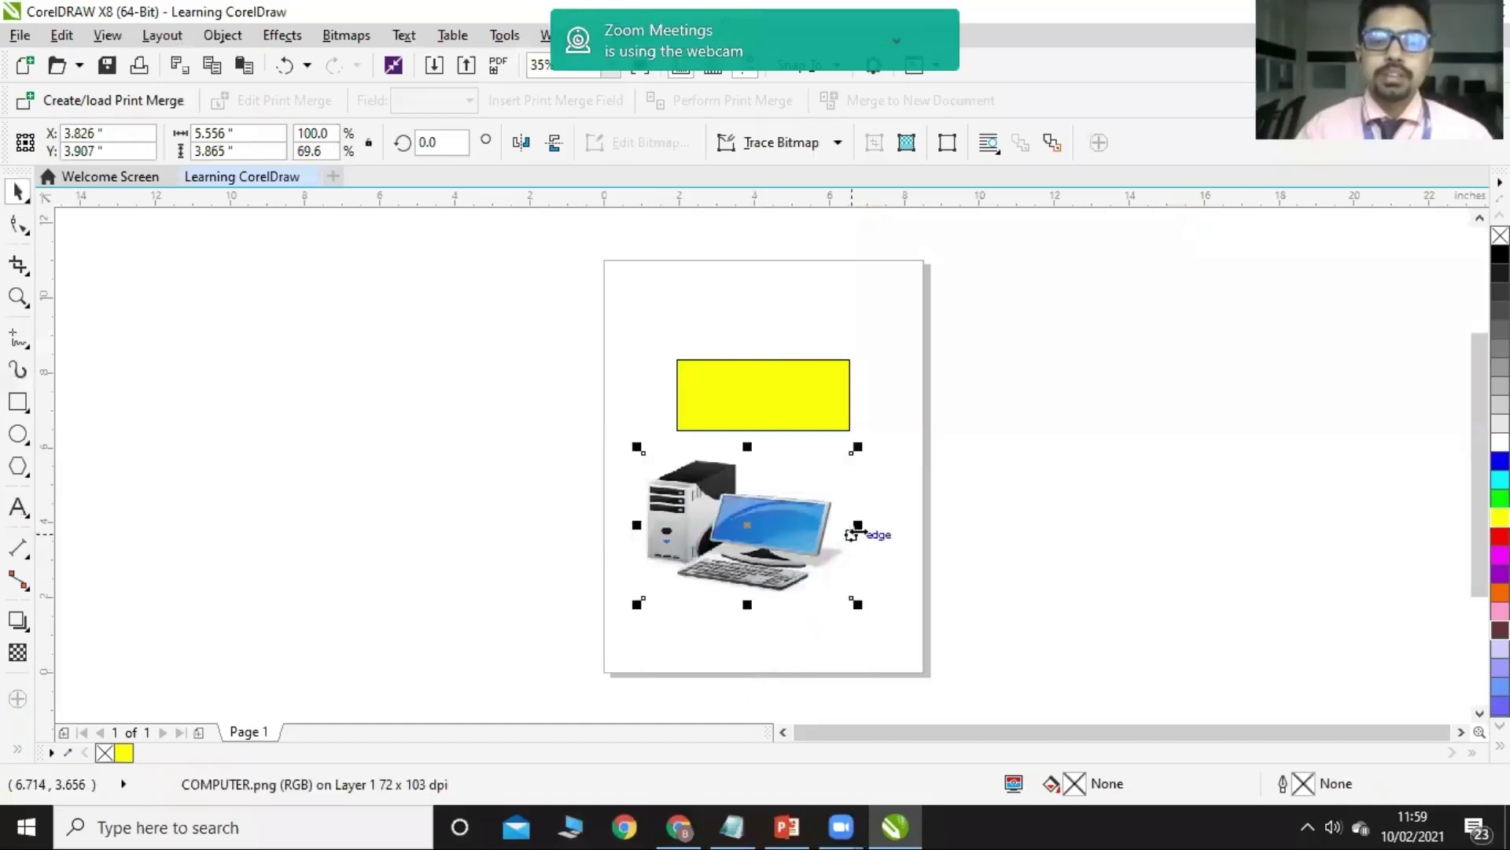
# Narrow the imported computer image to about 3.42 inches wide
pyautogui.moveTo(857, 524); pyautogui.dragTo(778, 525)
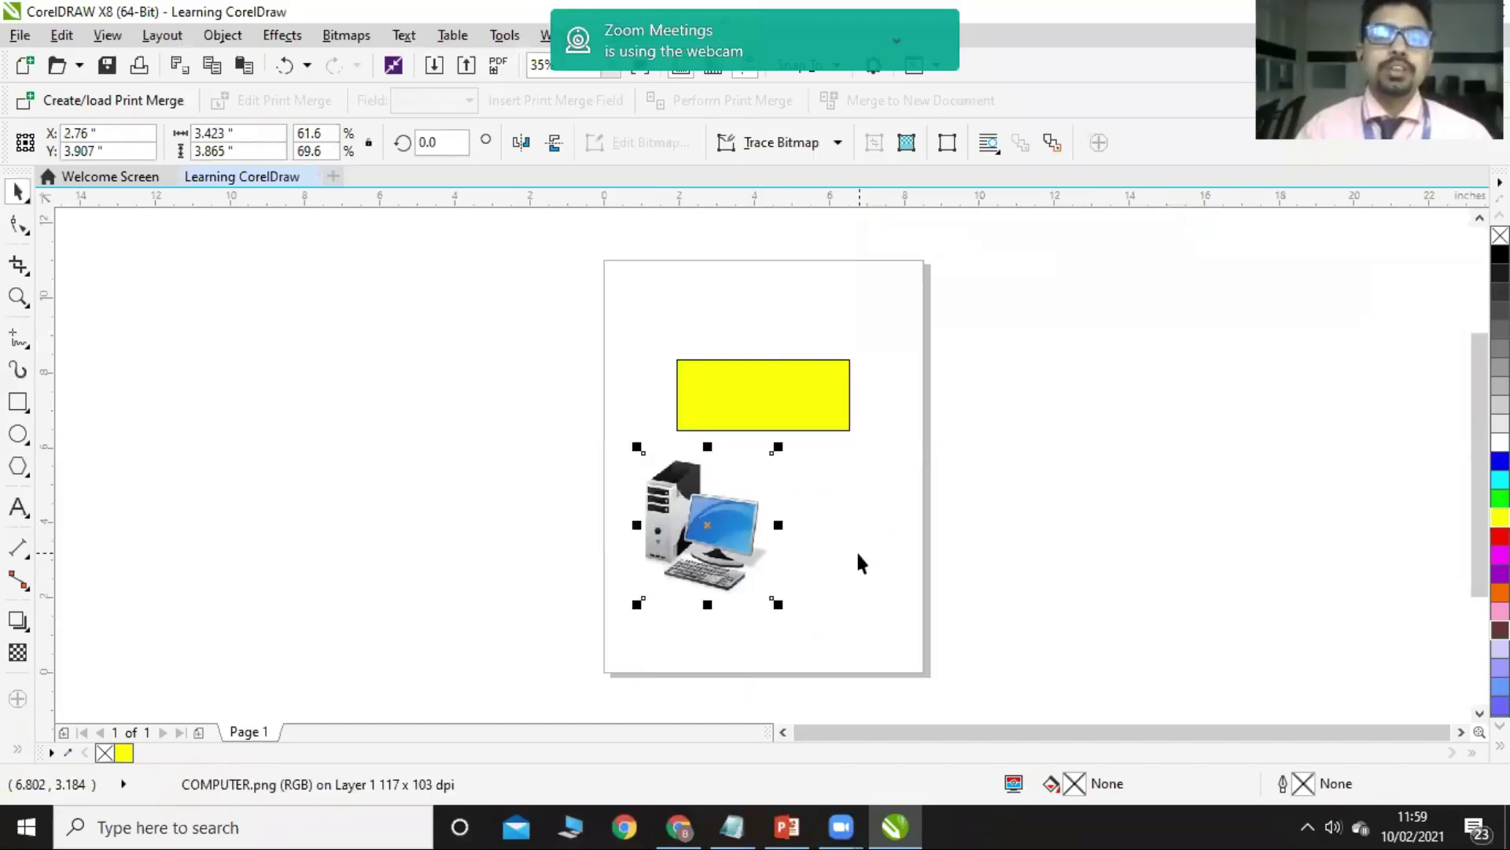
# Examine the file formats available for exporting the document, and cancel the export
pyautogui.click(466, 70)
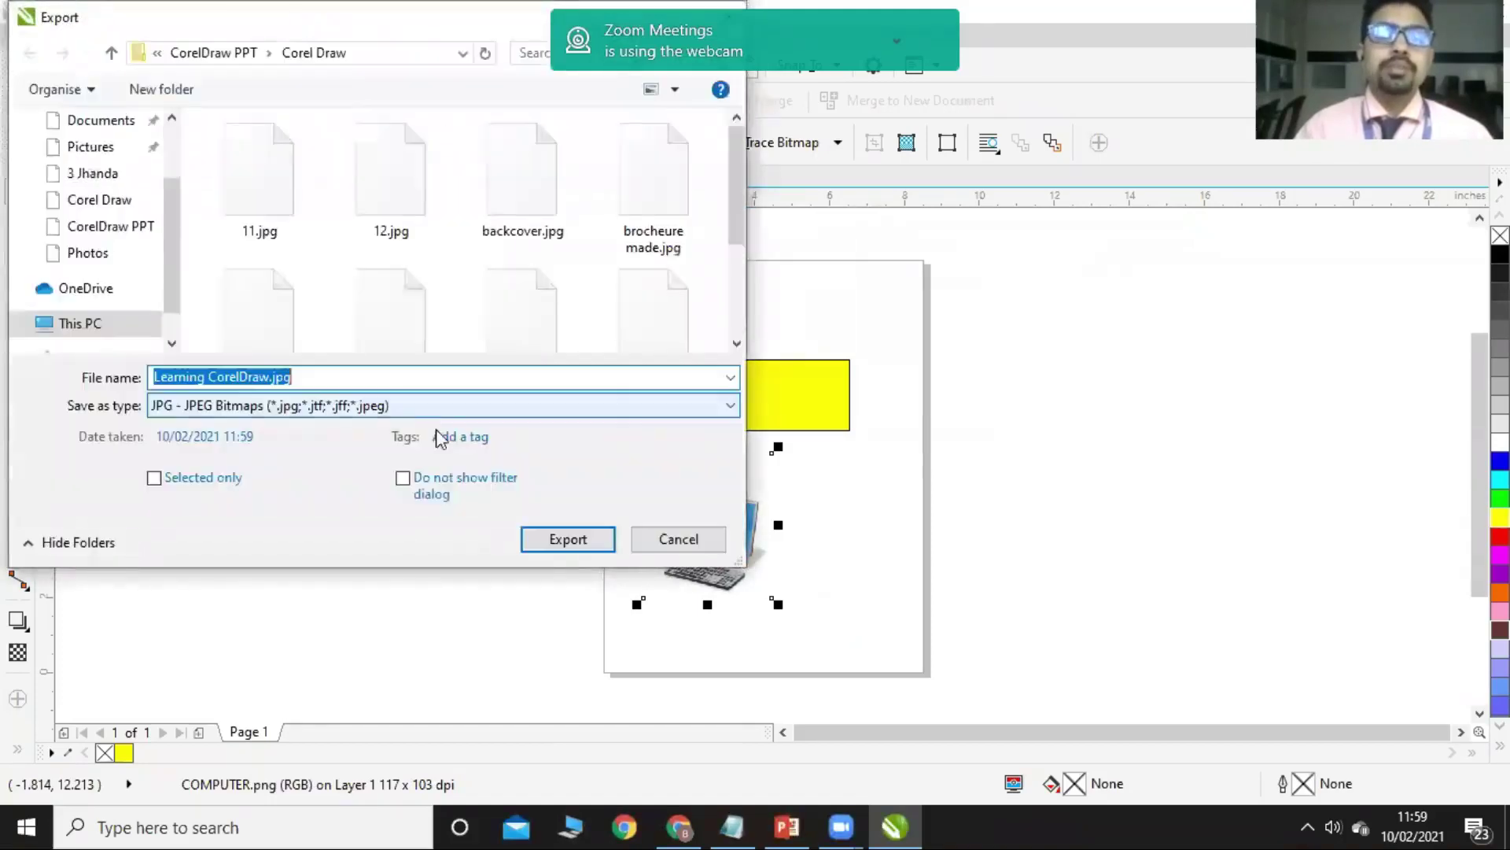
pyautogui.click(254, 411)
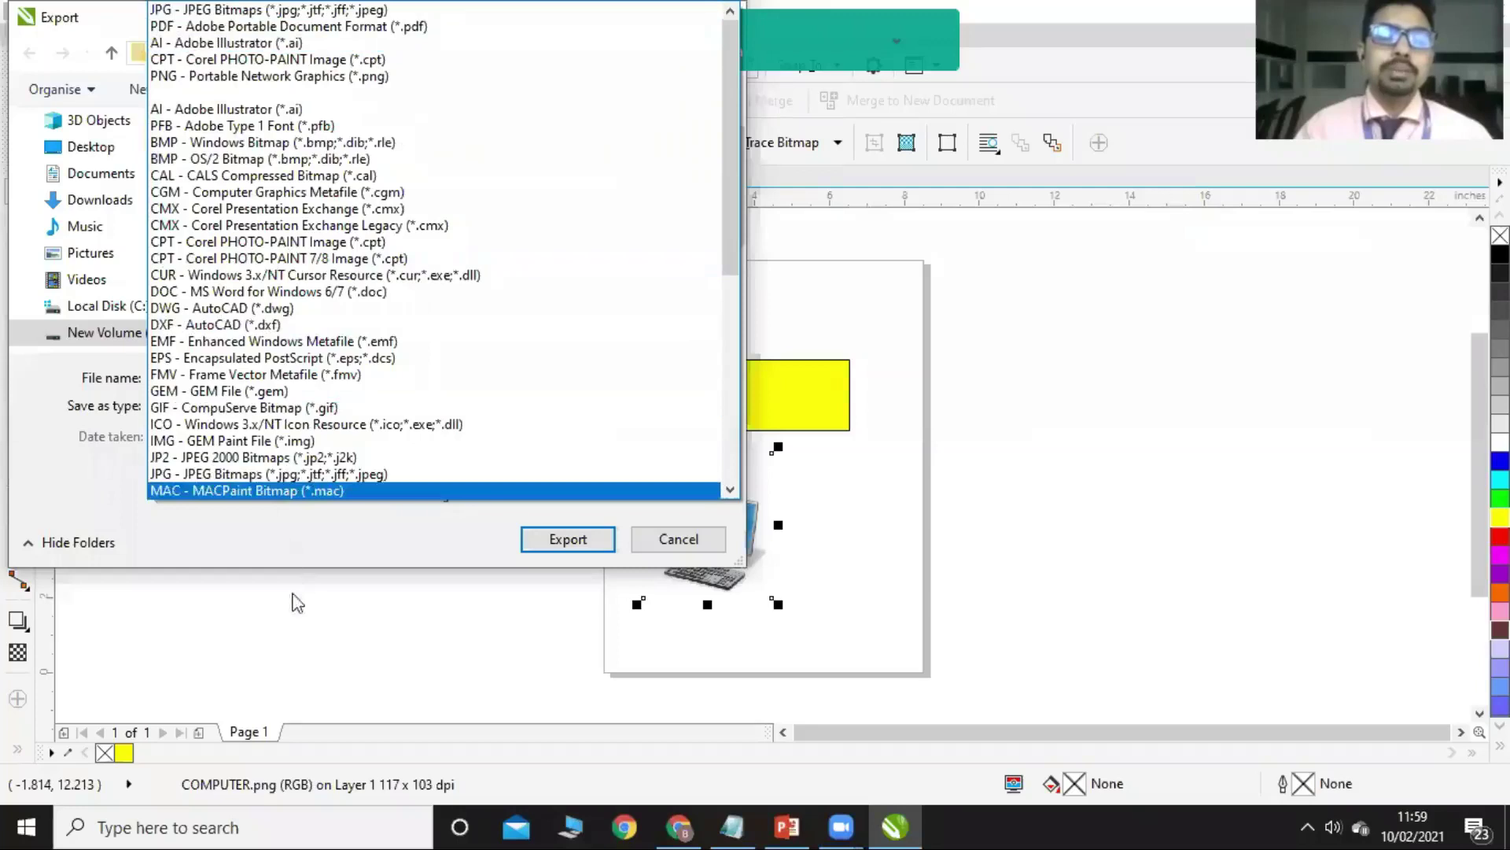
pyautogui.click(313, 546)
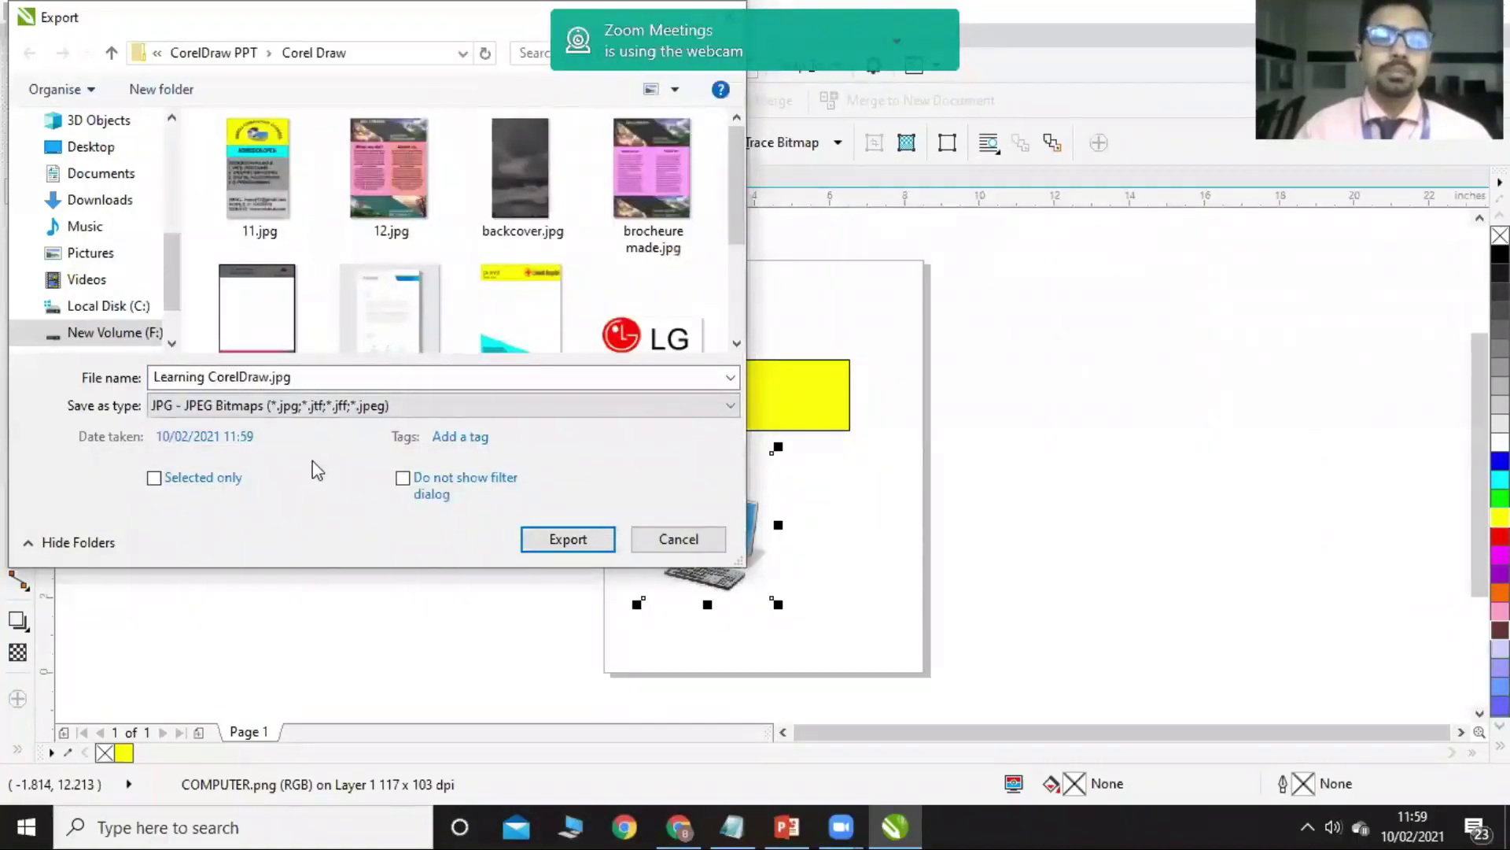
pyautogui.click(248, 408)
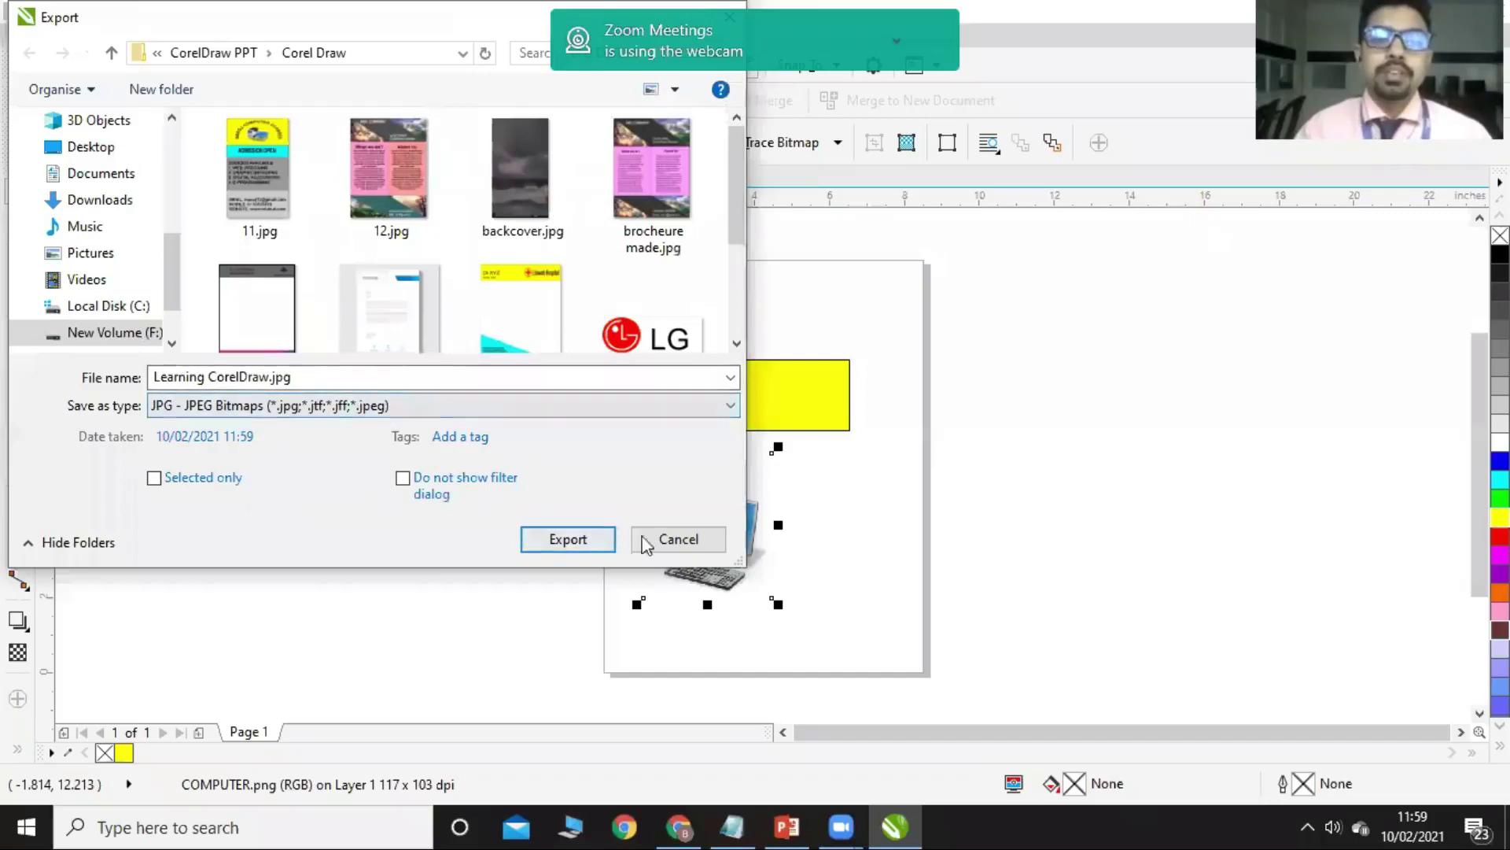
pyautogui.click(672, 543)
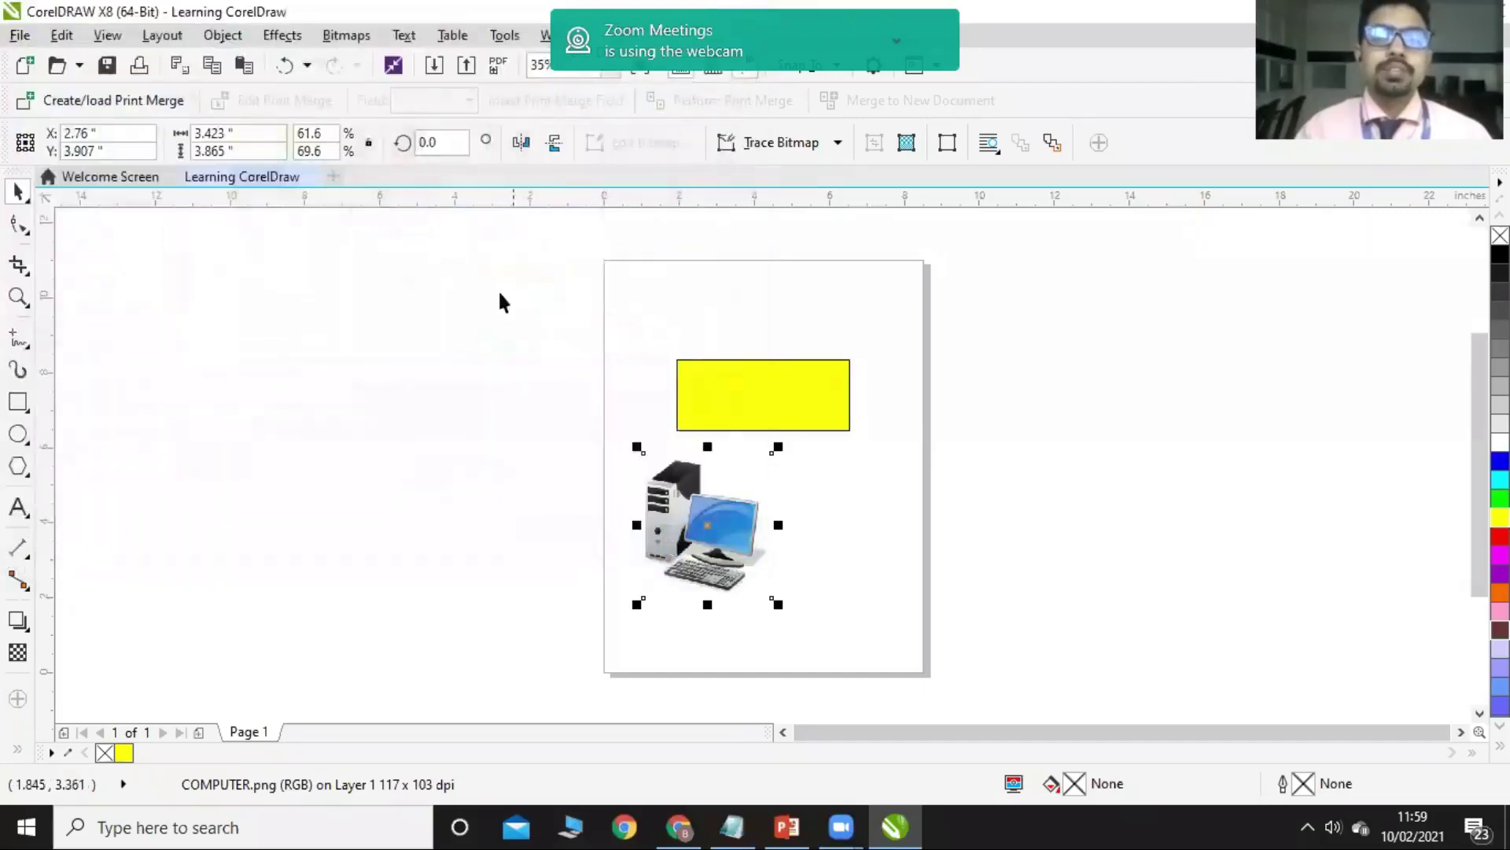
pyautogui.click(501, 69)
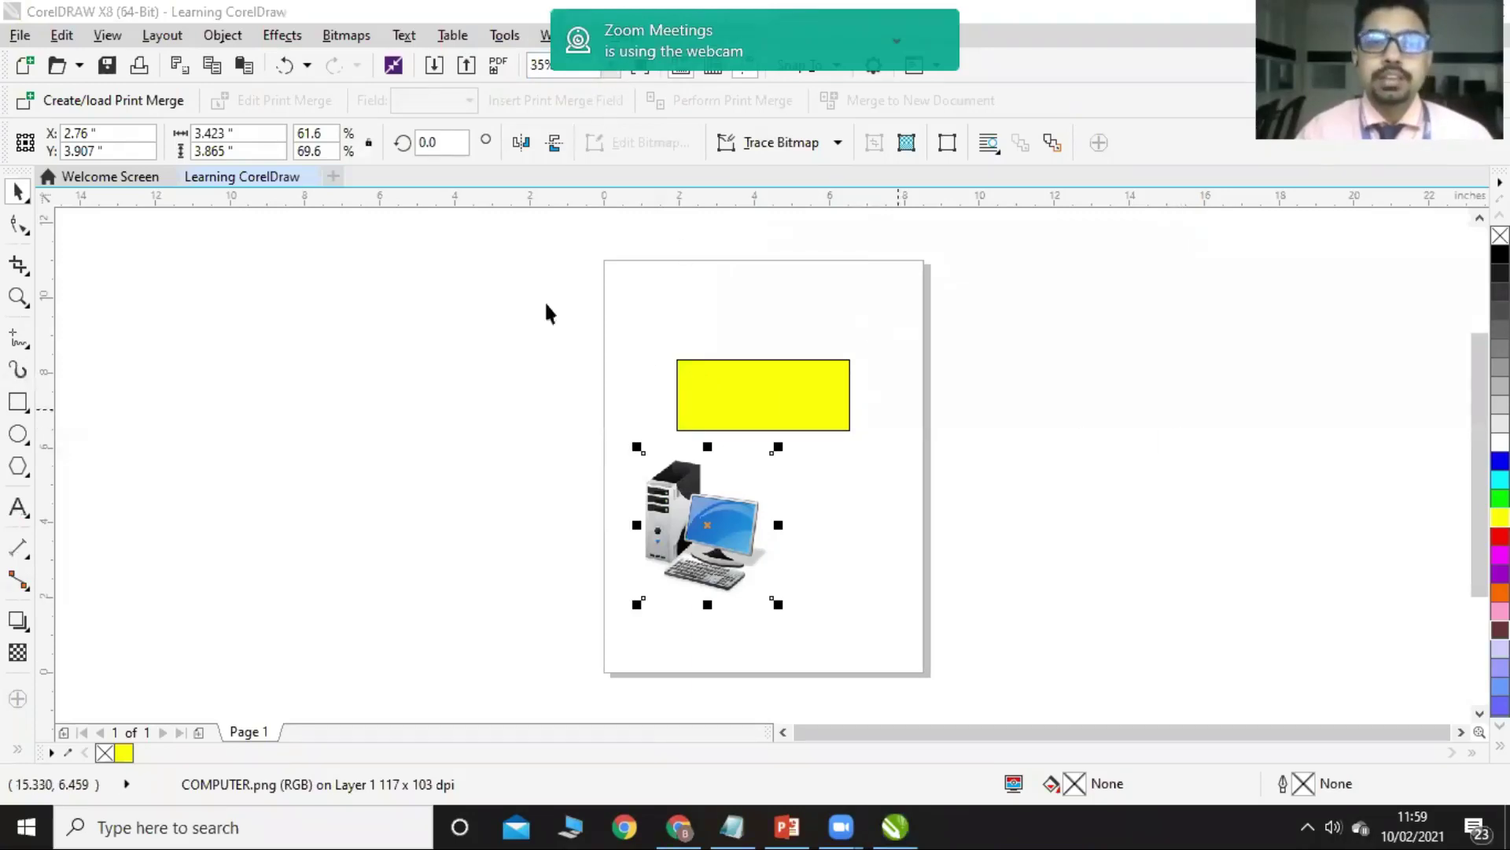
# Try the preset zoom levels, fitting the view to the page width and back to the whole page
pyautogui.click(807, 409)
pyautogui.click(612, 65)
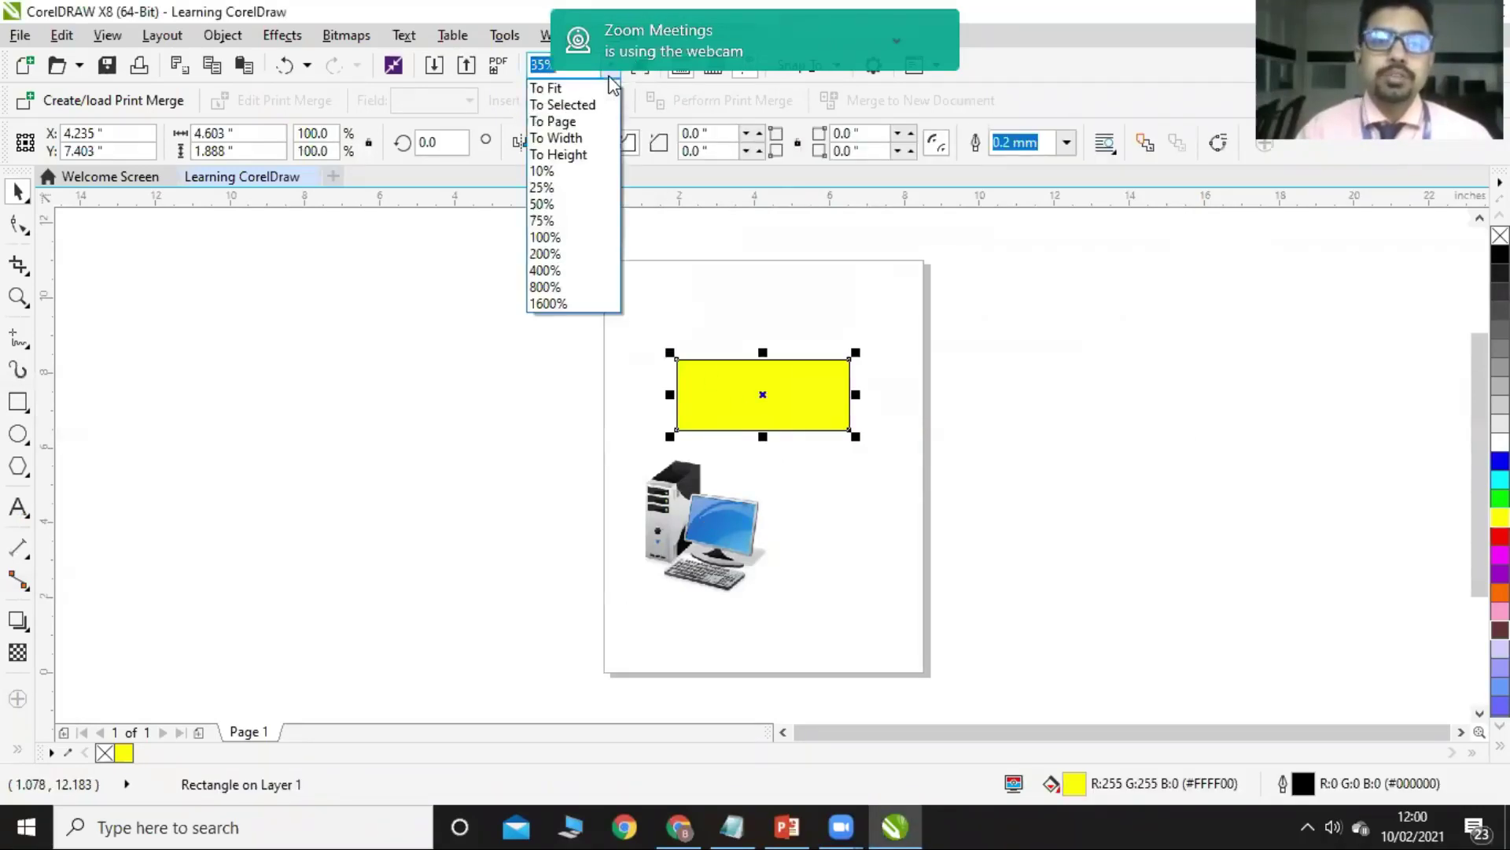
pyautogui.click(577, 123)
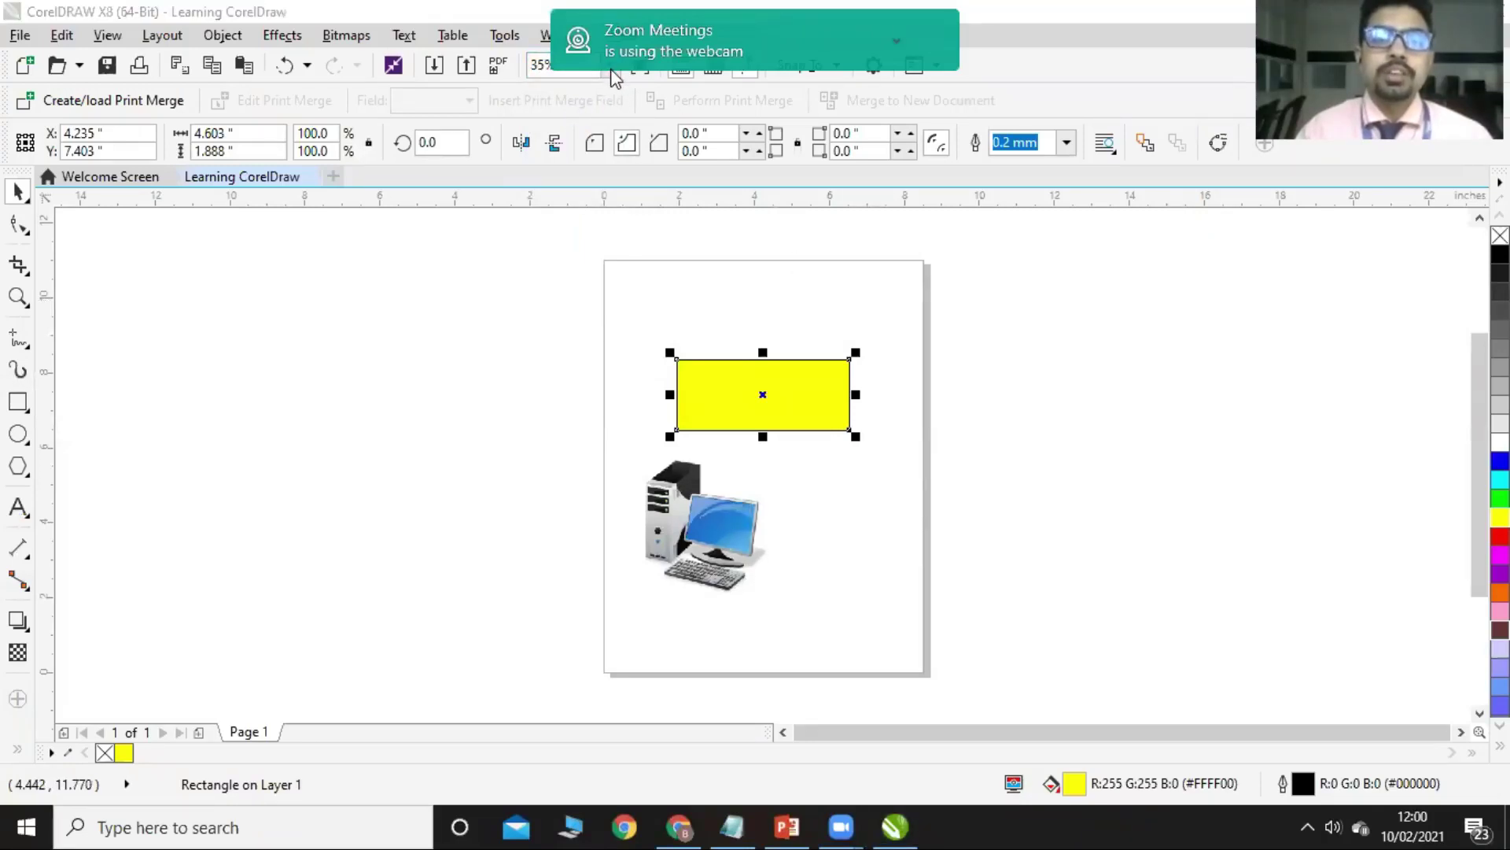
pyautogui.click(858, 486)
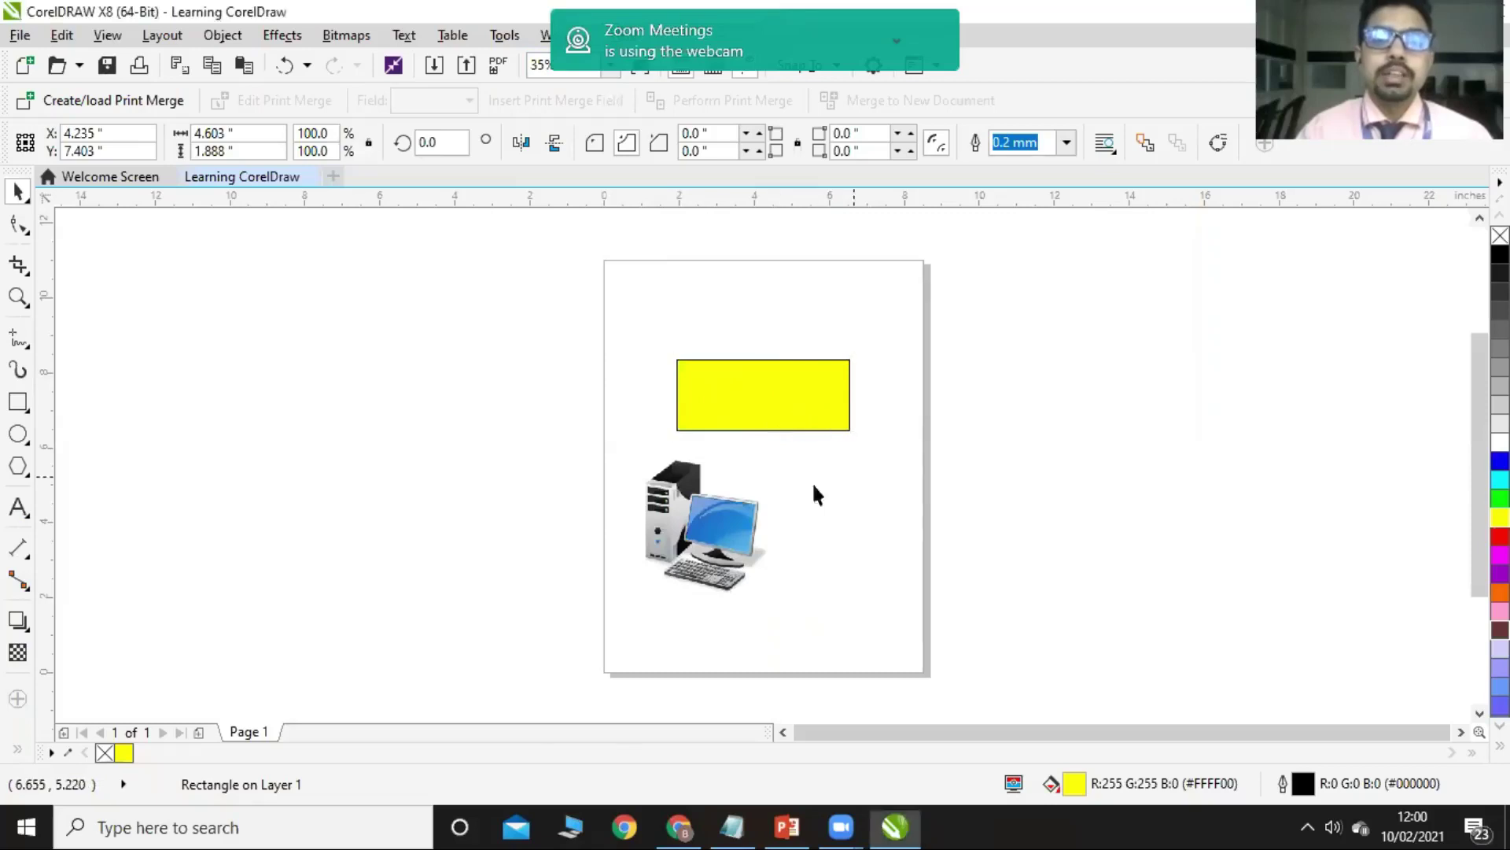
pyautogui.click(723, 519)
pyautogui.click(611, 65)
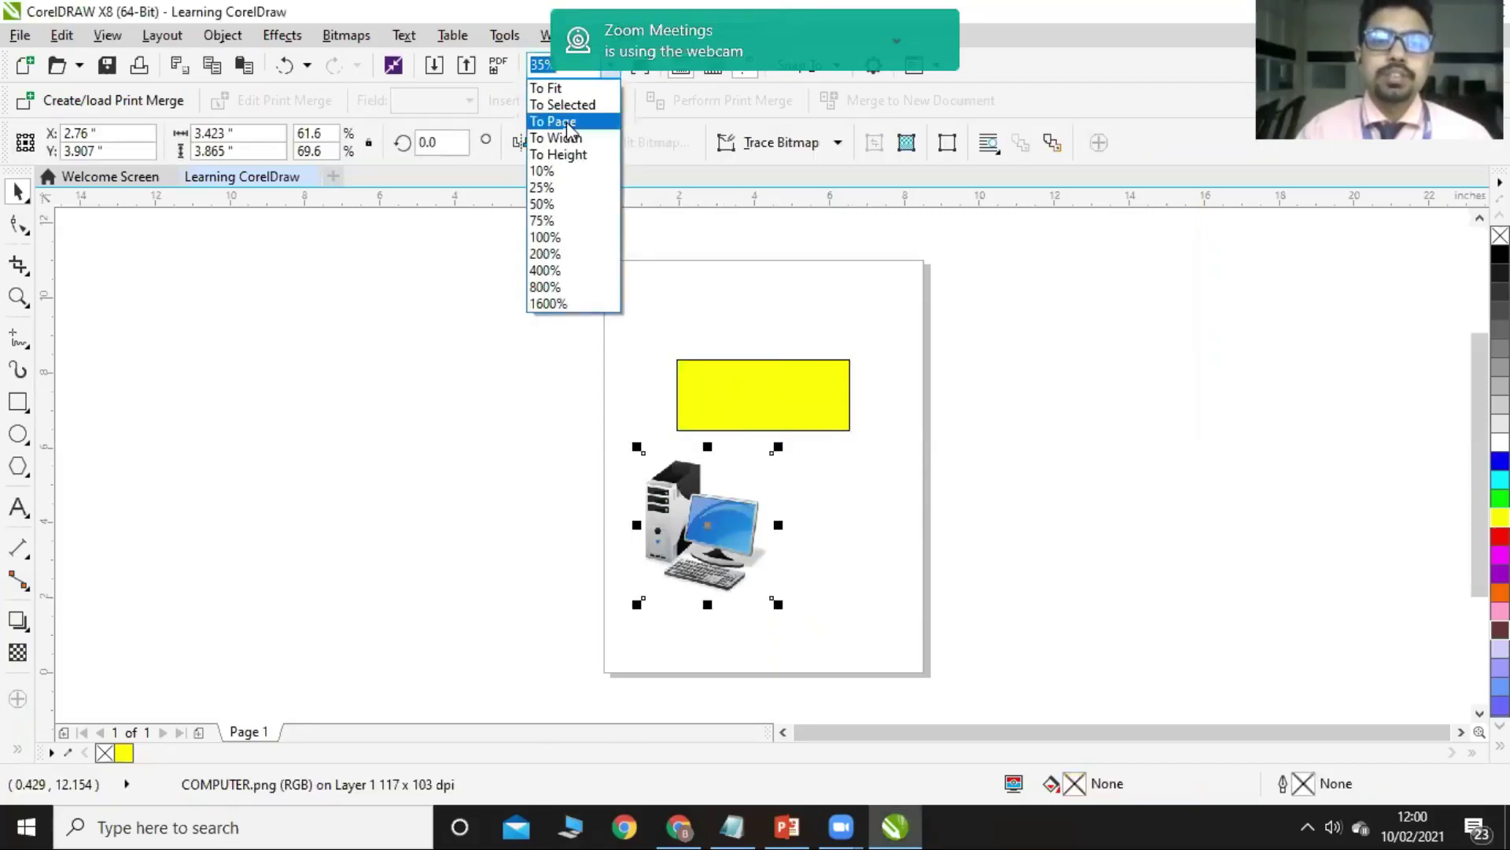
pyautogui.click(570, 138)
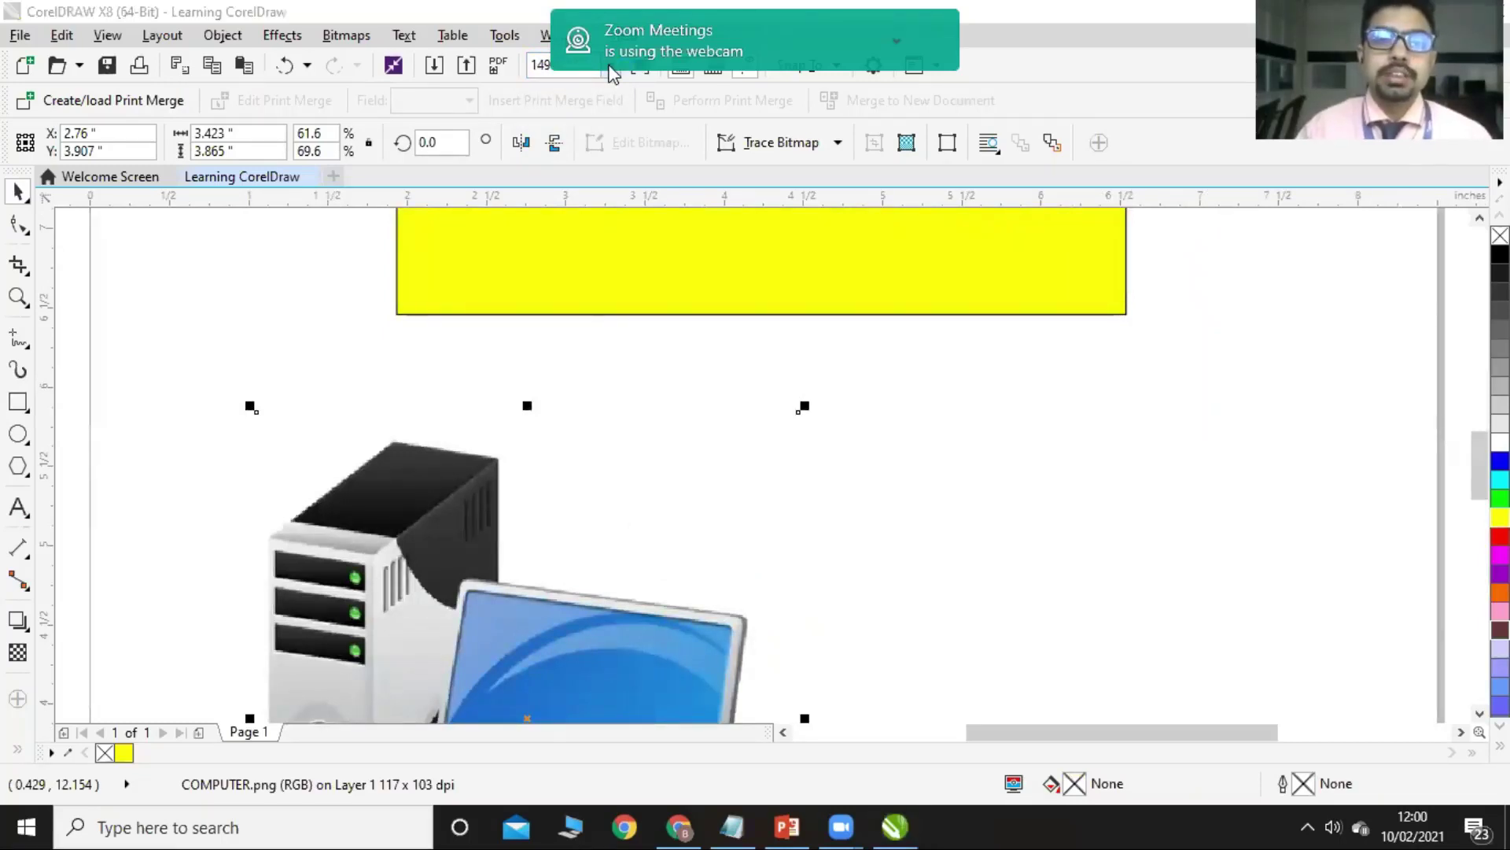
pyautogui.click(648, 340)
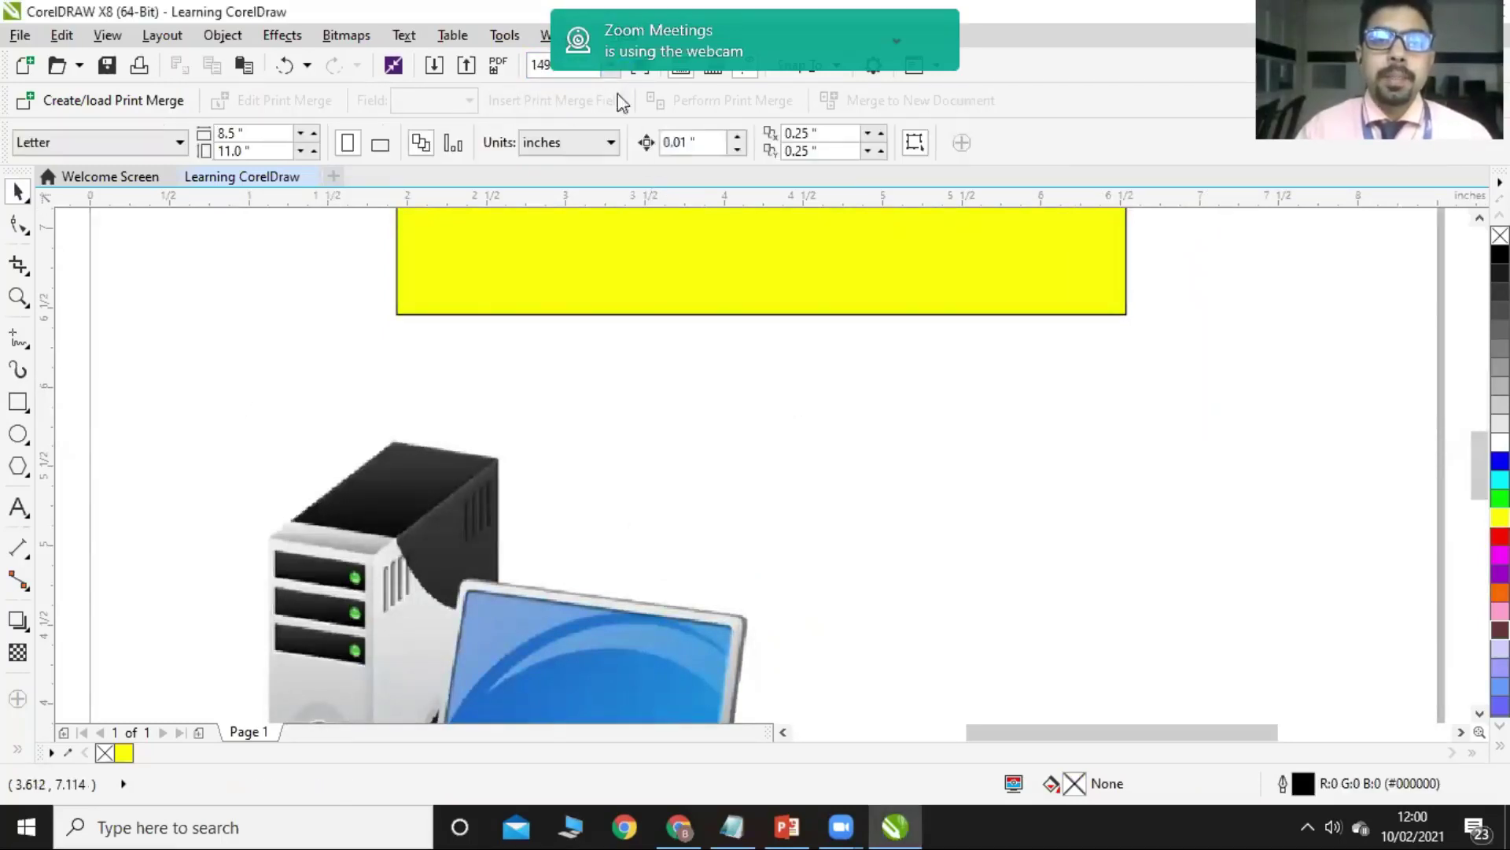
pyautogui.click(611, 65)
pyautogui.click(571, 104)
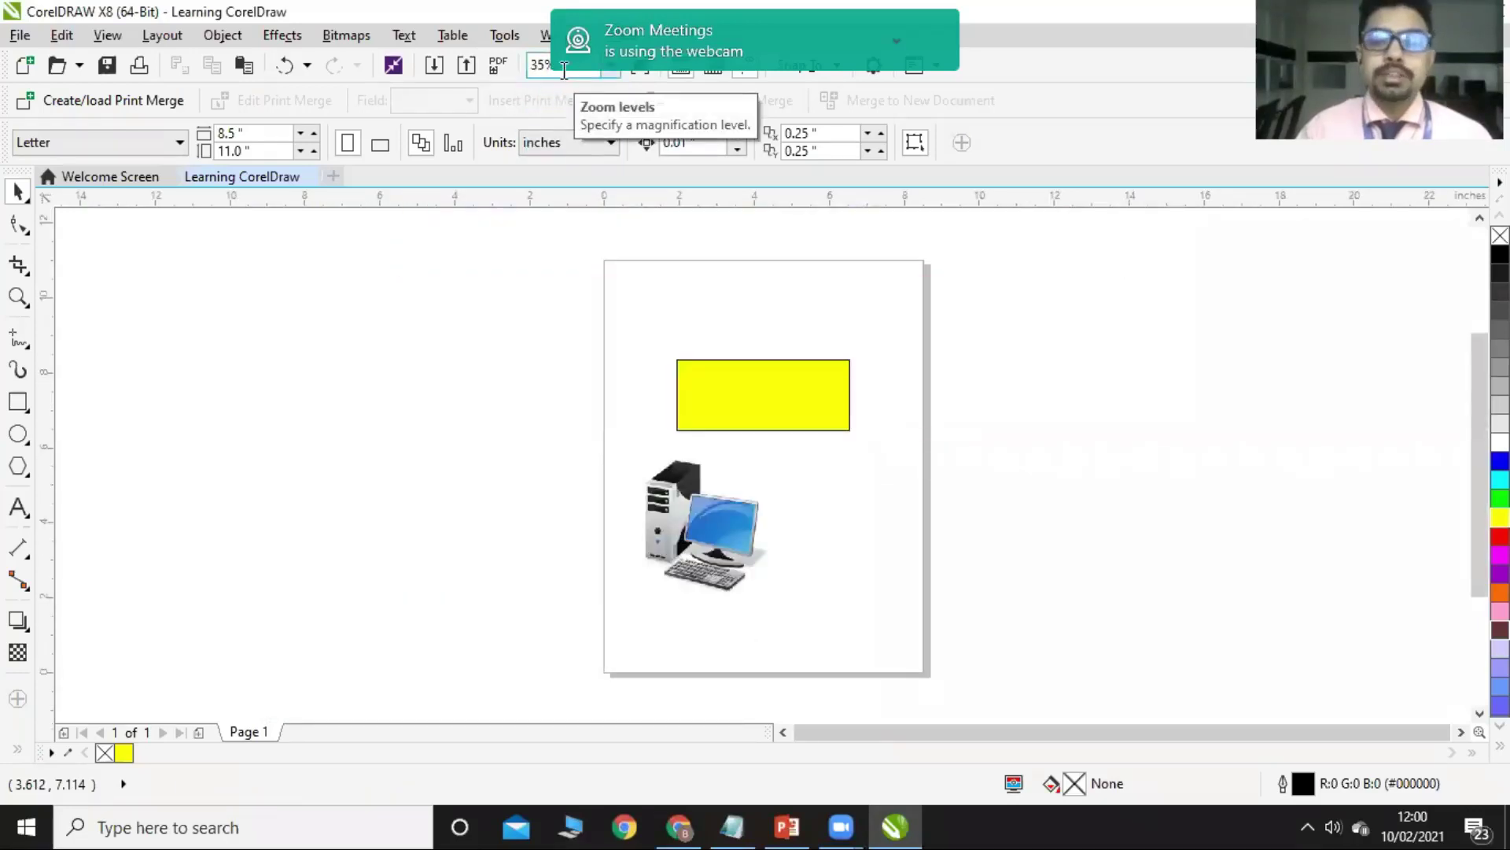
# Show the page in full-screen preview and return to the normal window
pyautogui.click(642, 72)
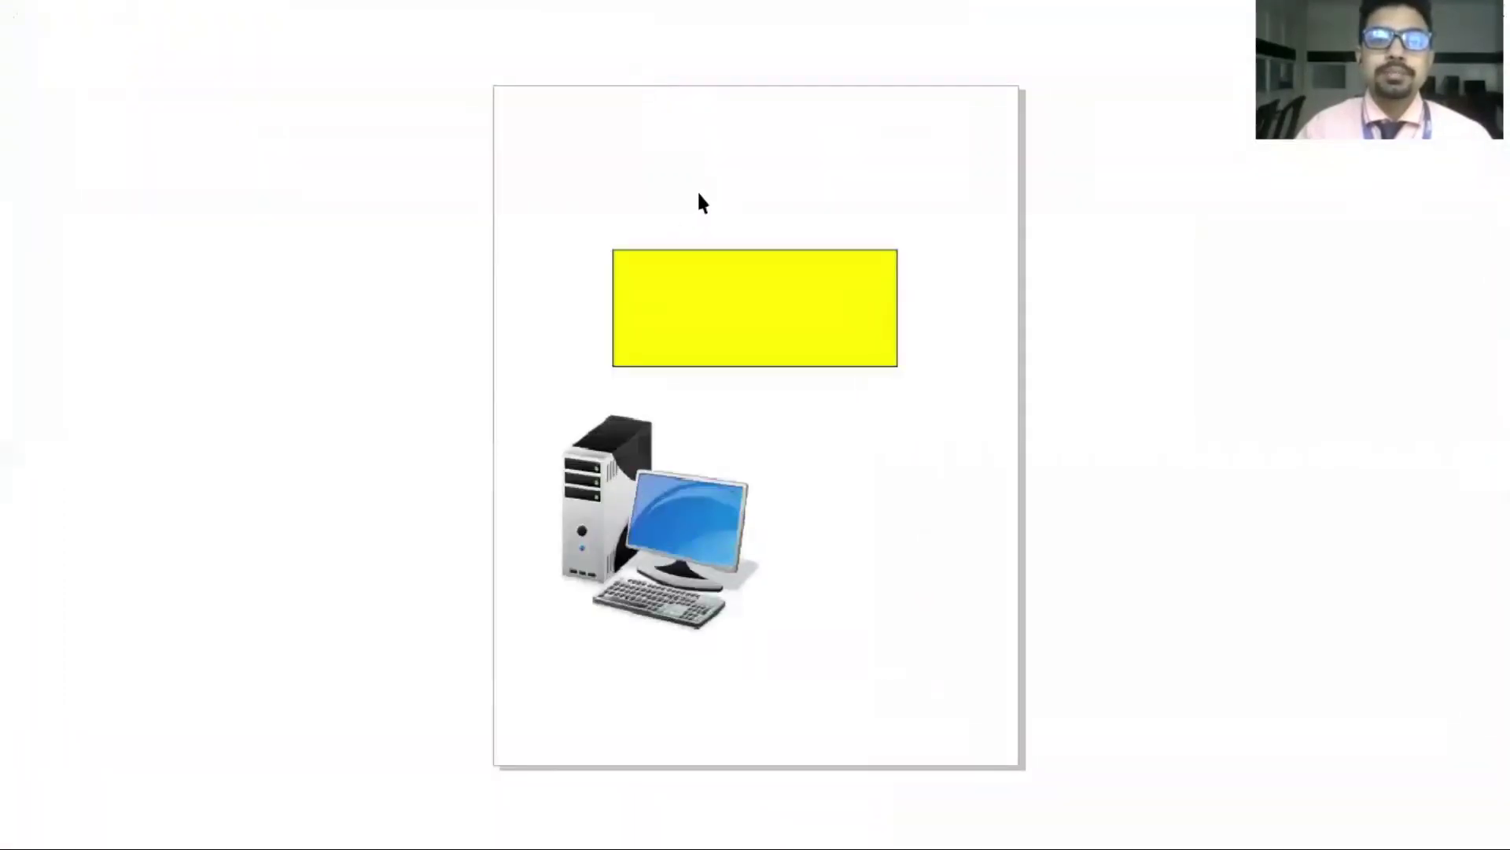
pyautogui.click(660, 247)
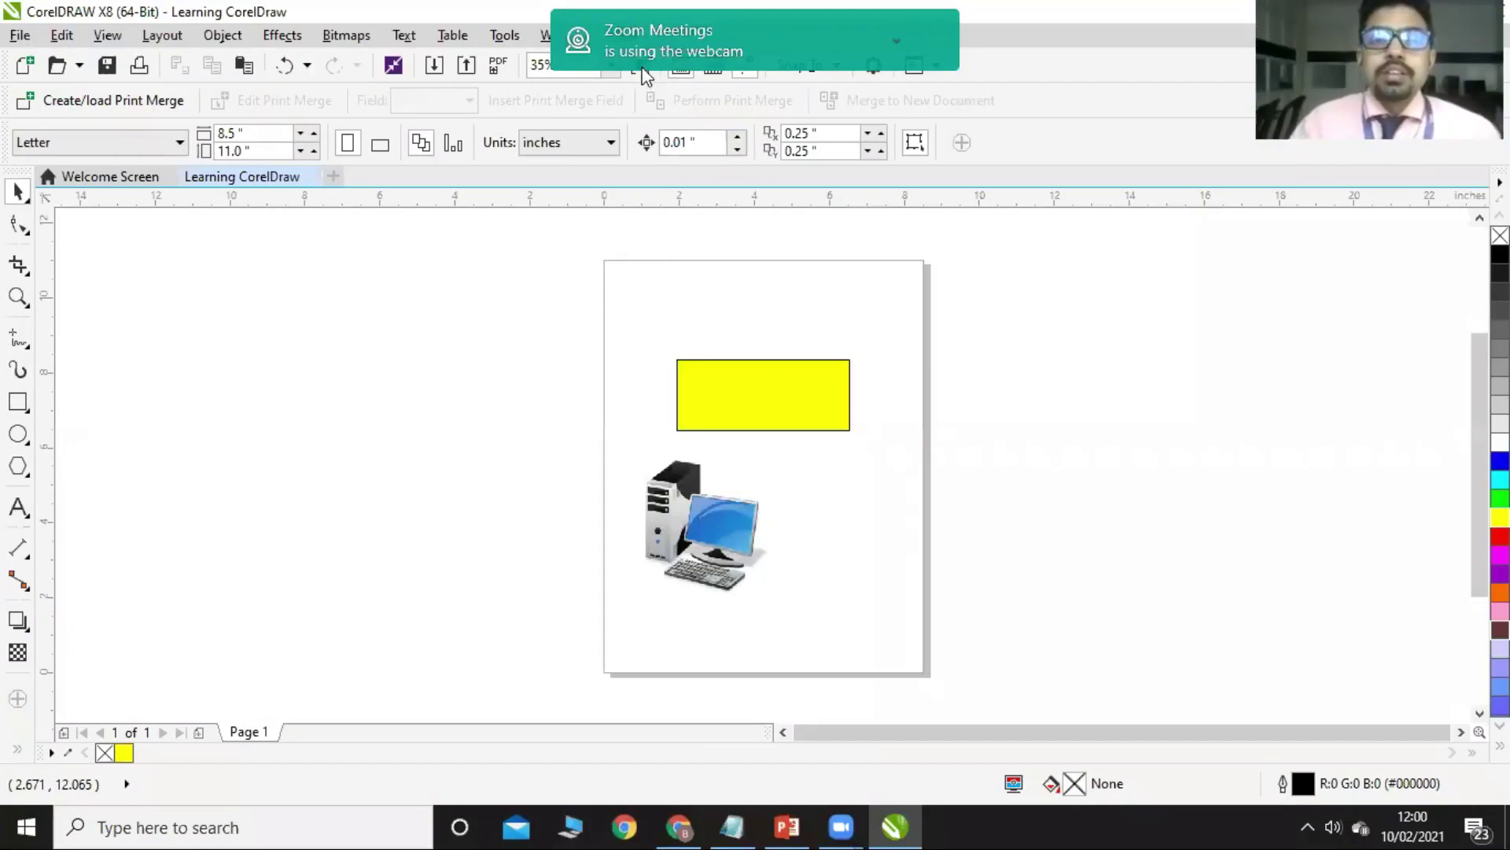
# Place a vertical guideline at about X -10.28 inches, and try to remove it with the rulers hidden
pyautogui.moveTo(47, 397); pyautogui.dragTo(219, 408)
pyautogui.click(681, 69)
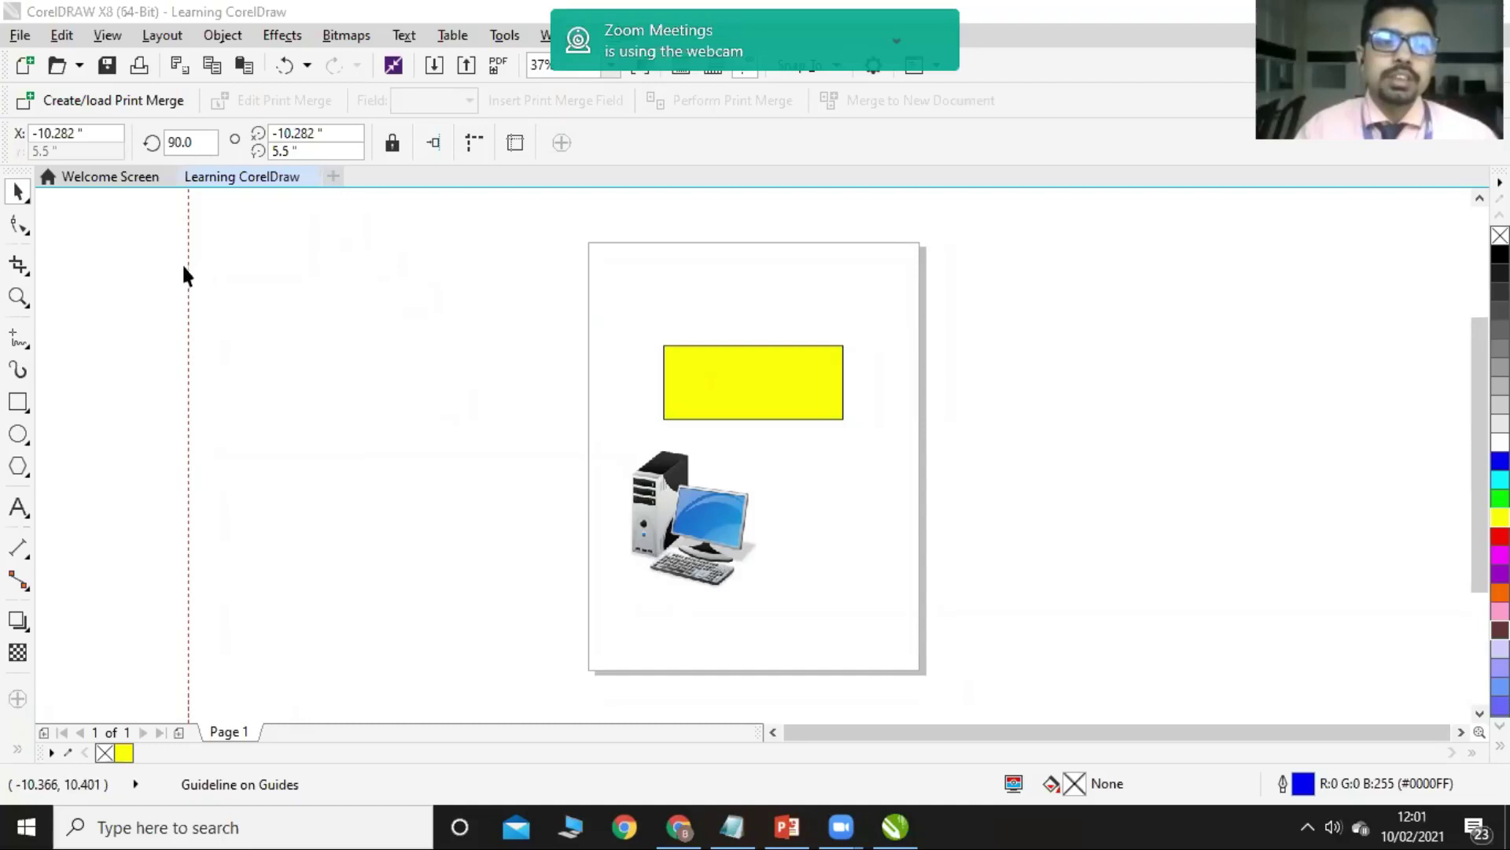
pyautogui.moveTo(187, 265); pyautogui.dragTo(47, 272)
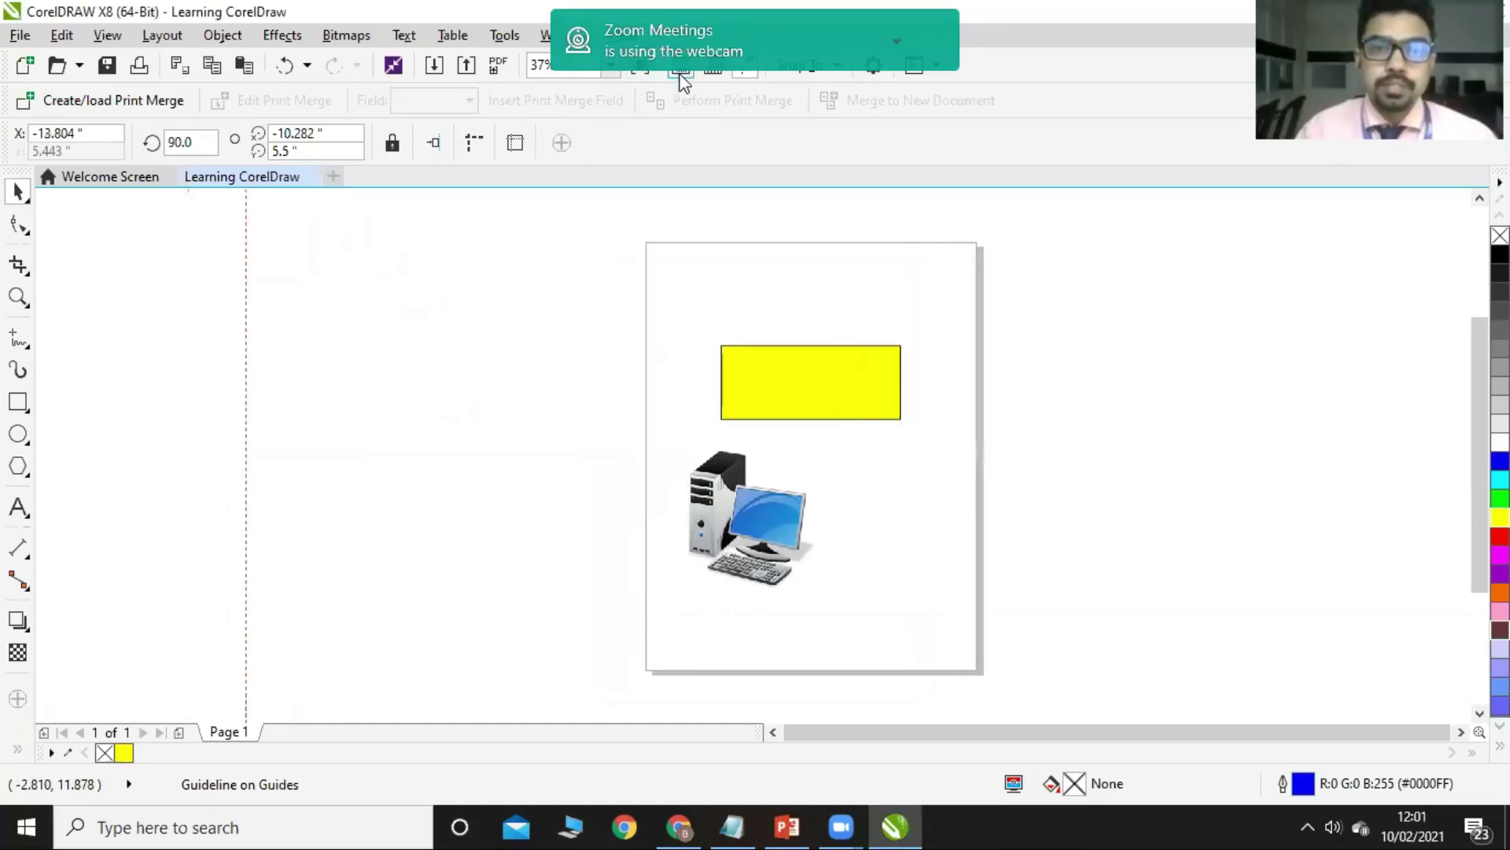
# Show the rulers again and remove the vertical guideline beside the page
pyautogui.click(681, 72)
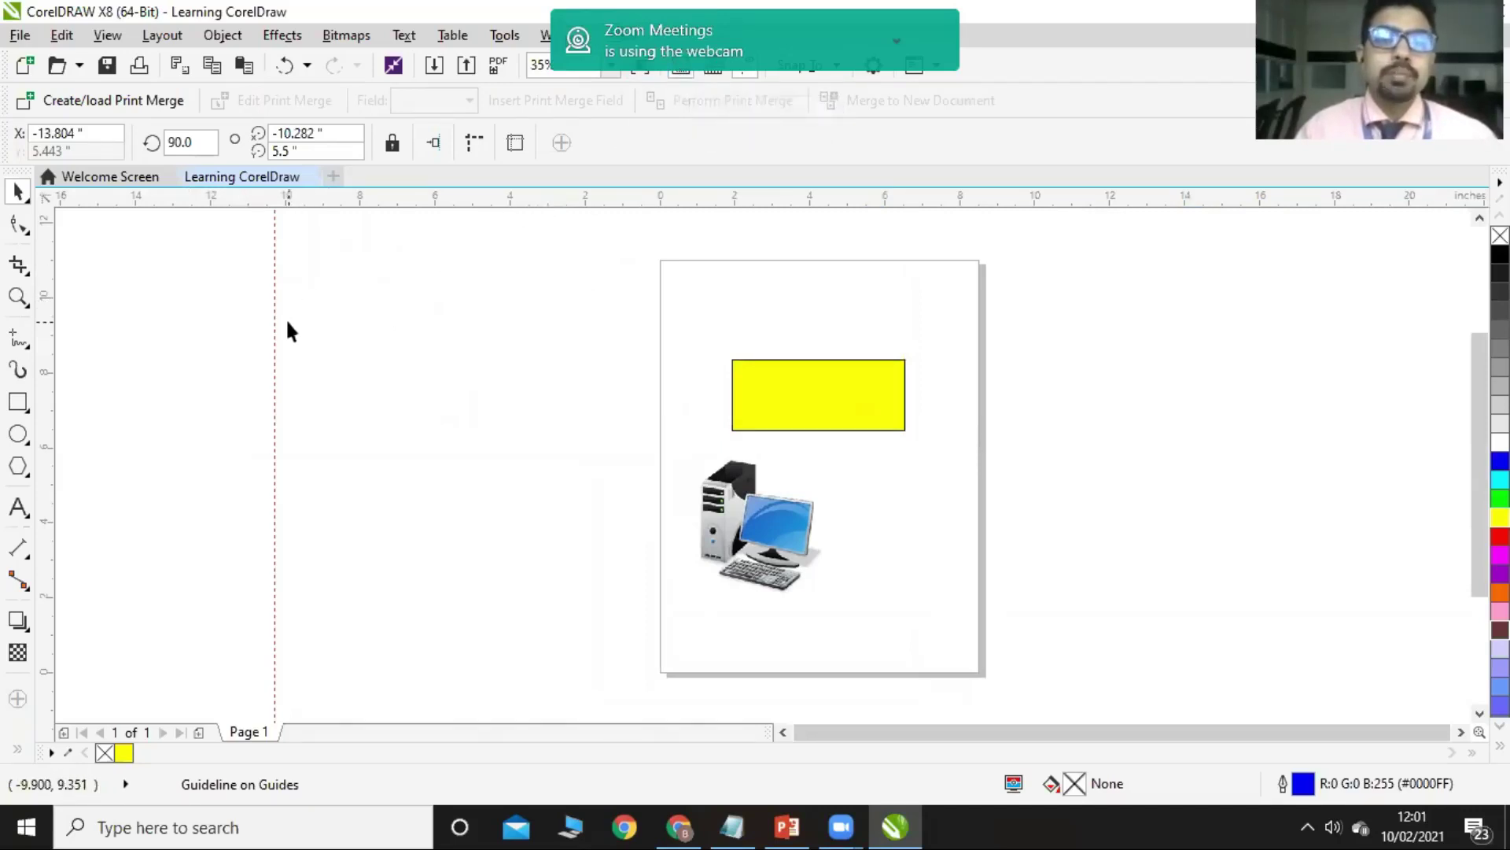
pyautogui.moveTo(275, 320); pyautogui.dragTo(43, 328)
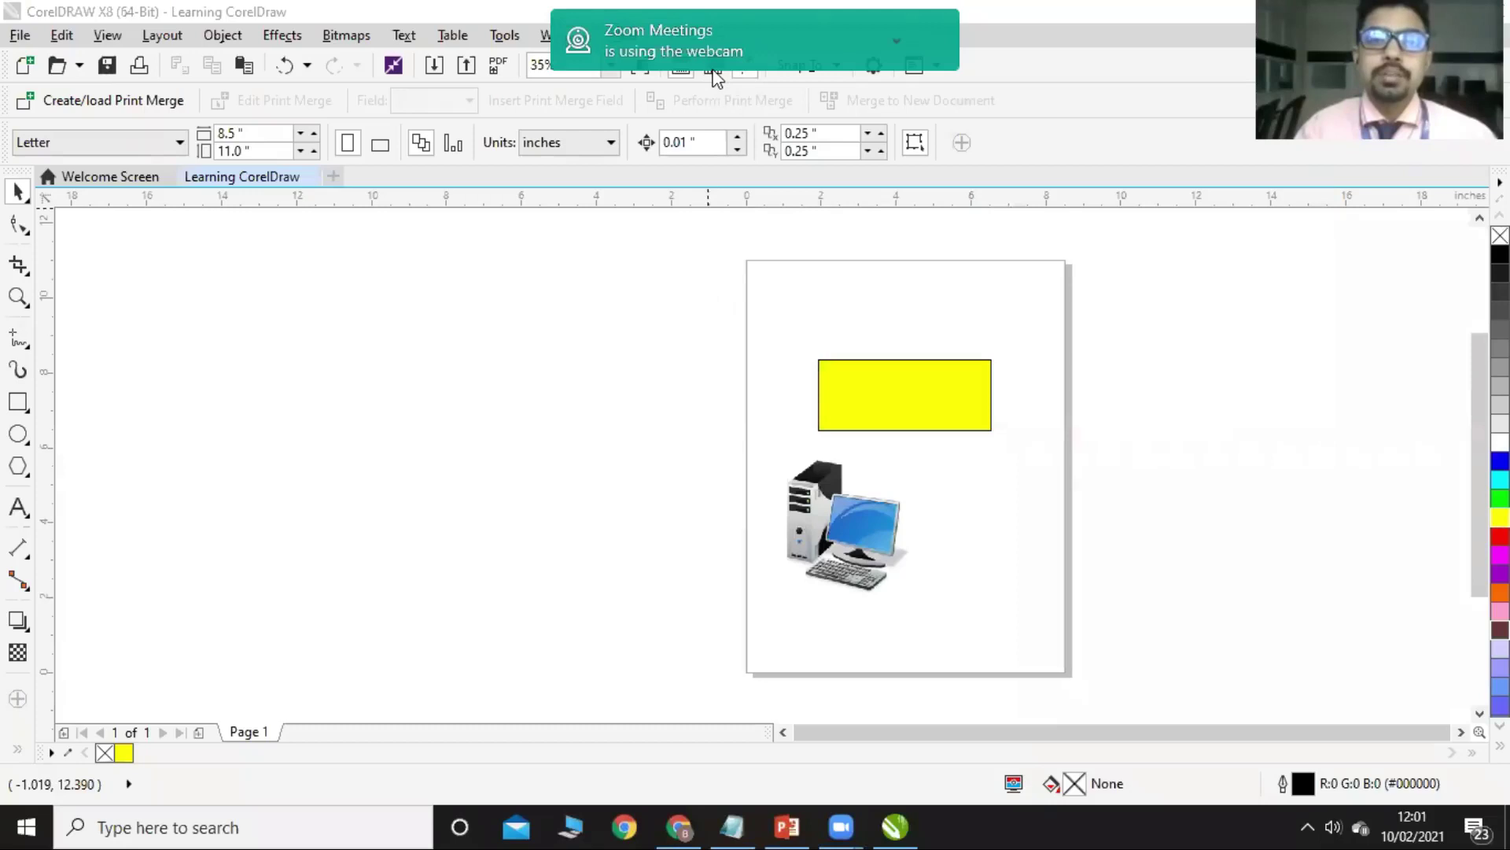
# Place a horizontal guideline at about Y 8.61 inches and turn on the display of guidelines
pyautogui.moveTo(692, 208)
pyautogui.mouseDown()
pyautogui.moveTo(711, 361)
pyautogui.moveTo(716, 197)
pyautogui.mouseUp()
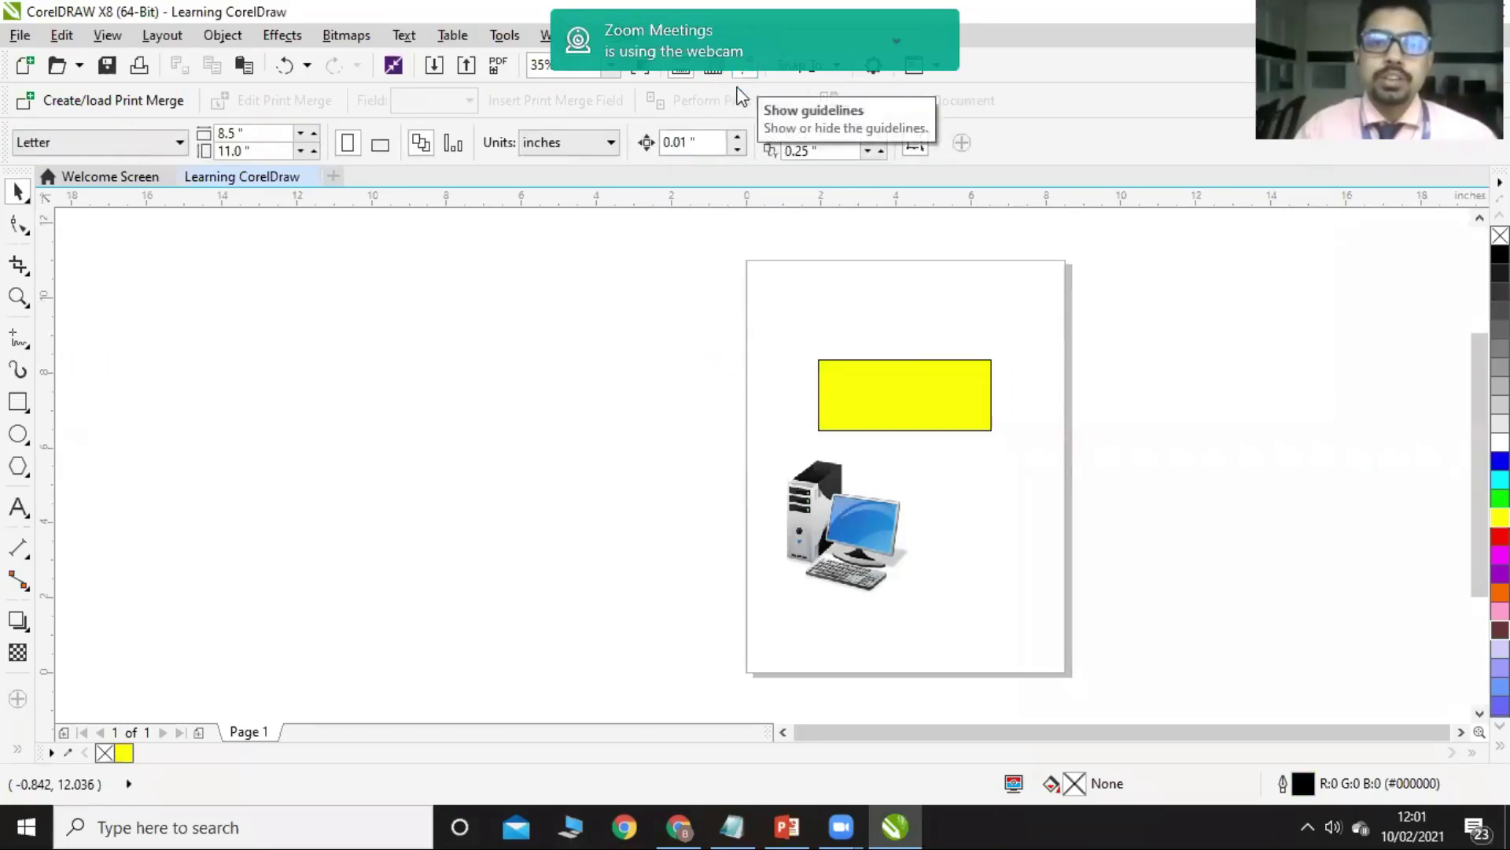
pyautogui.moveTo(691, 209); pyautogui.dragTo(691, 350)
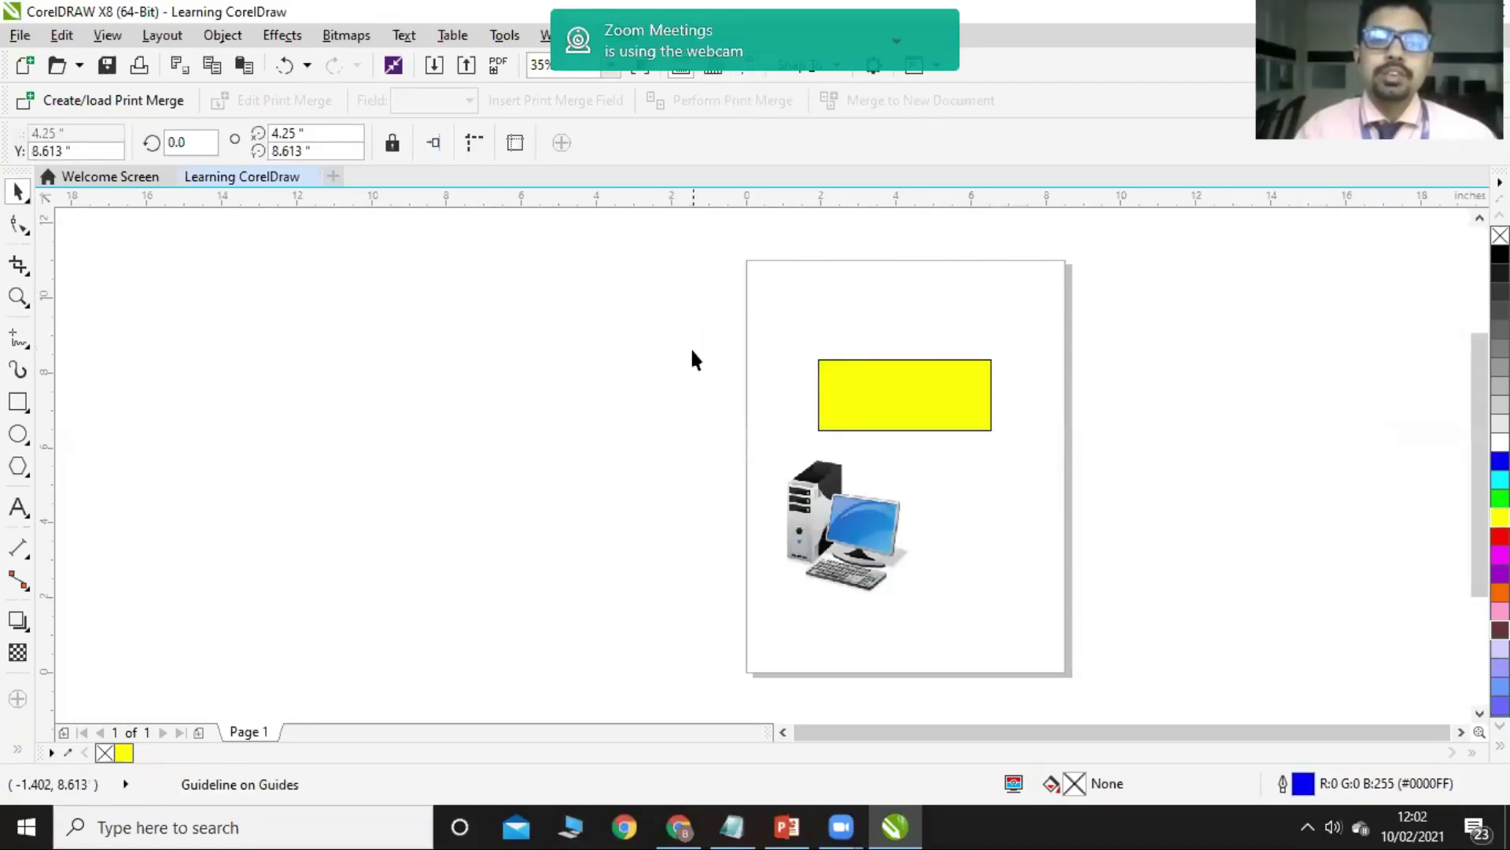
pyautogui.click(745, 72)
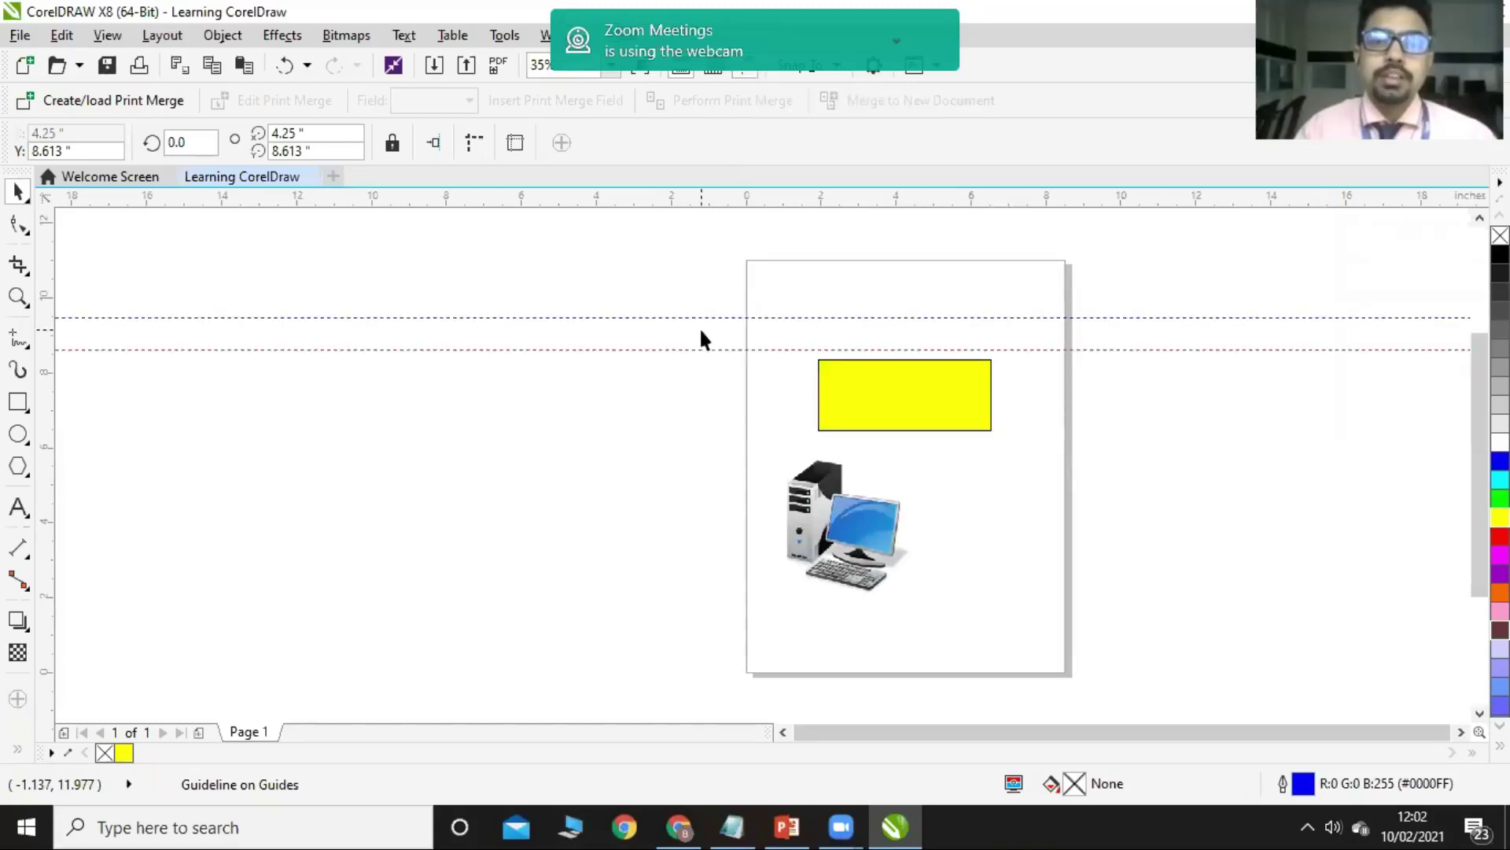
# Remove both horizontal guidelines above the yellow rectangle
pyautogui.moveTo(692, 320); pyautogui.dragTo(704, 197)
pyautogui.moveTo(699, 348); pyautogui.dragTo(703, 196)
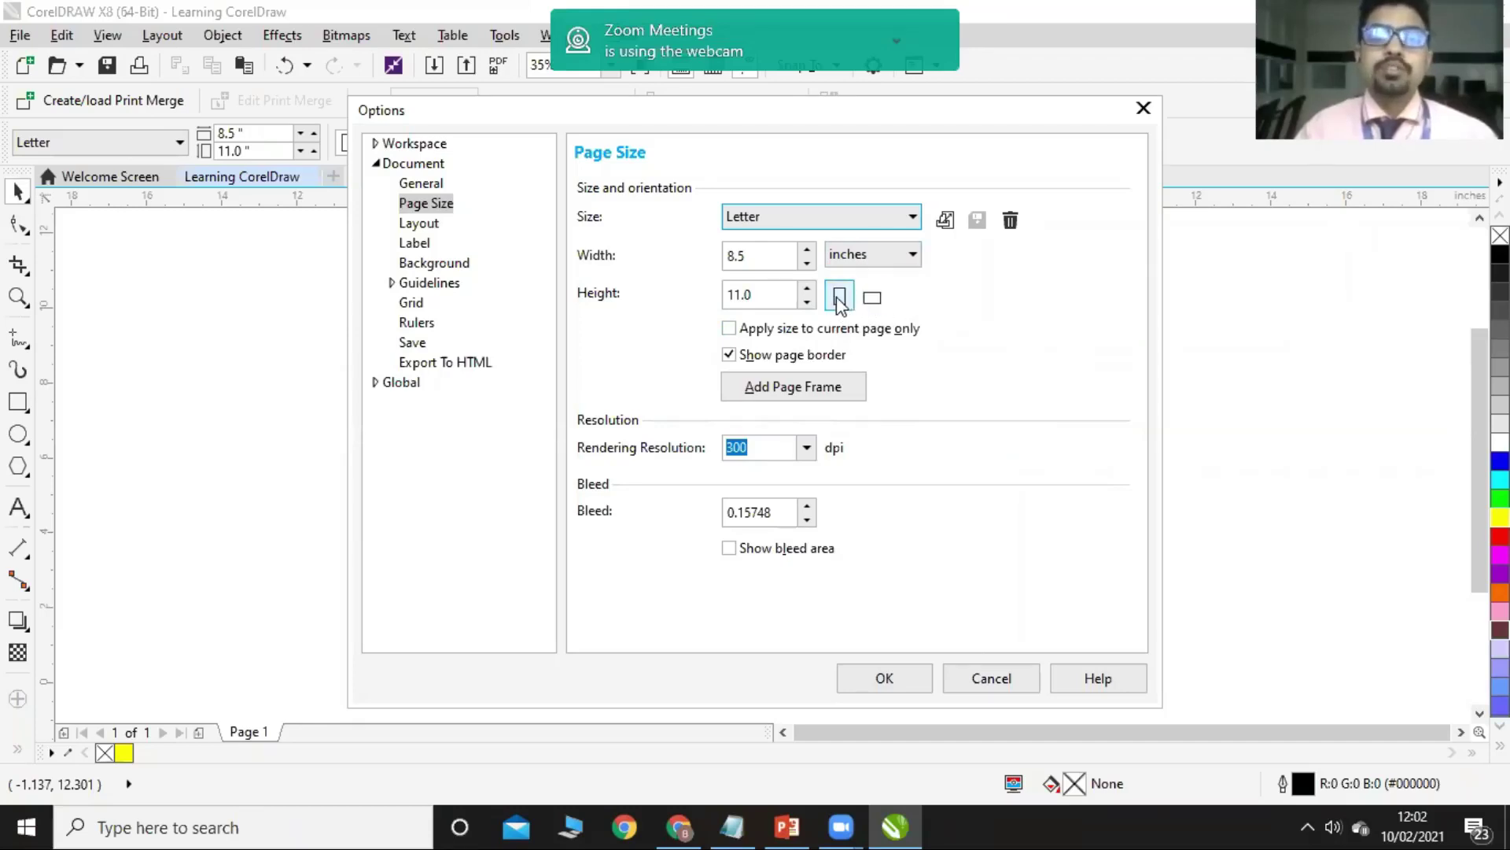
# Examine the measurement units offered for the page size in the document options, and cancel without changes
pyautogui.click(861, 264)
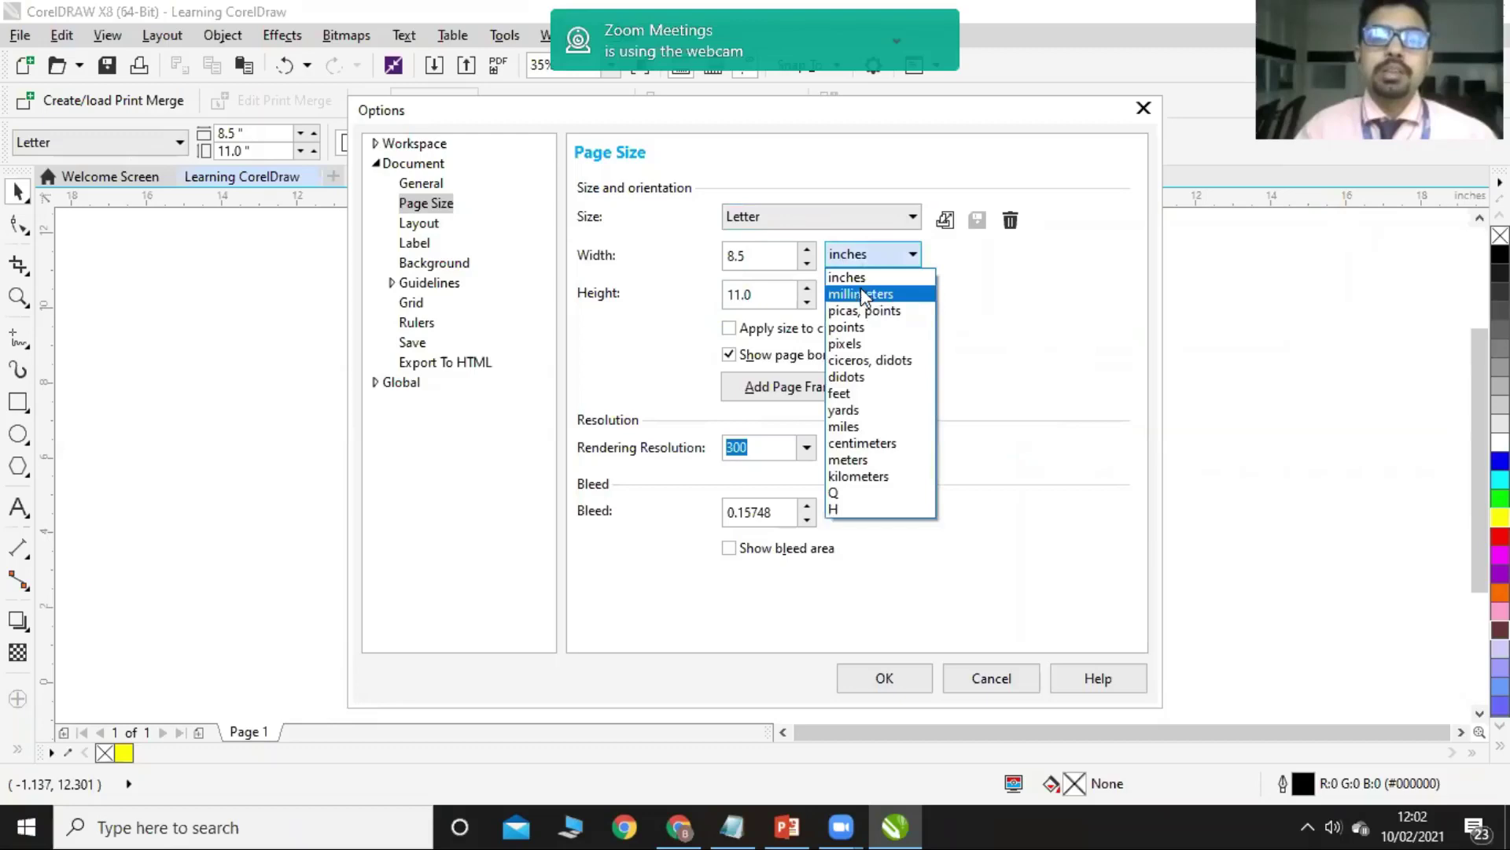
pyautogui.click(964, 303)
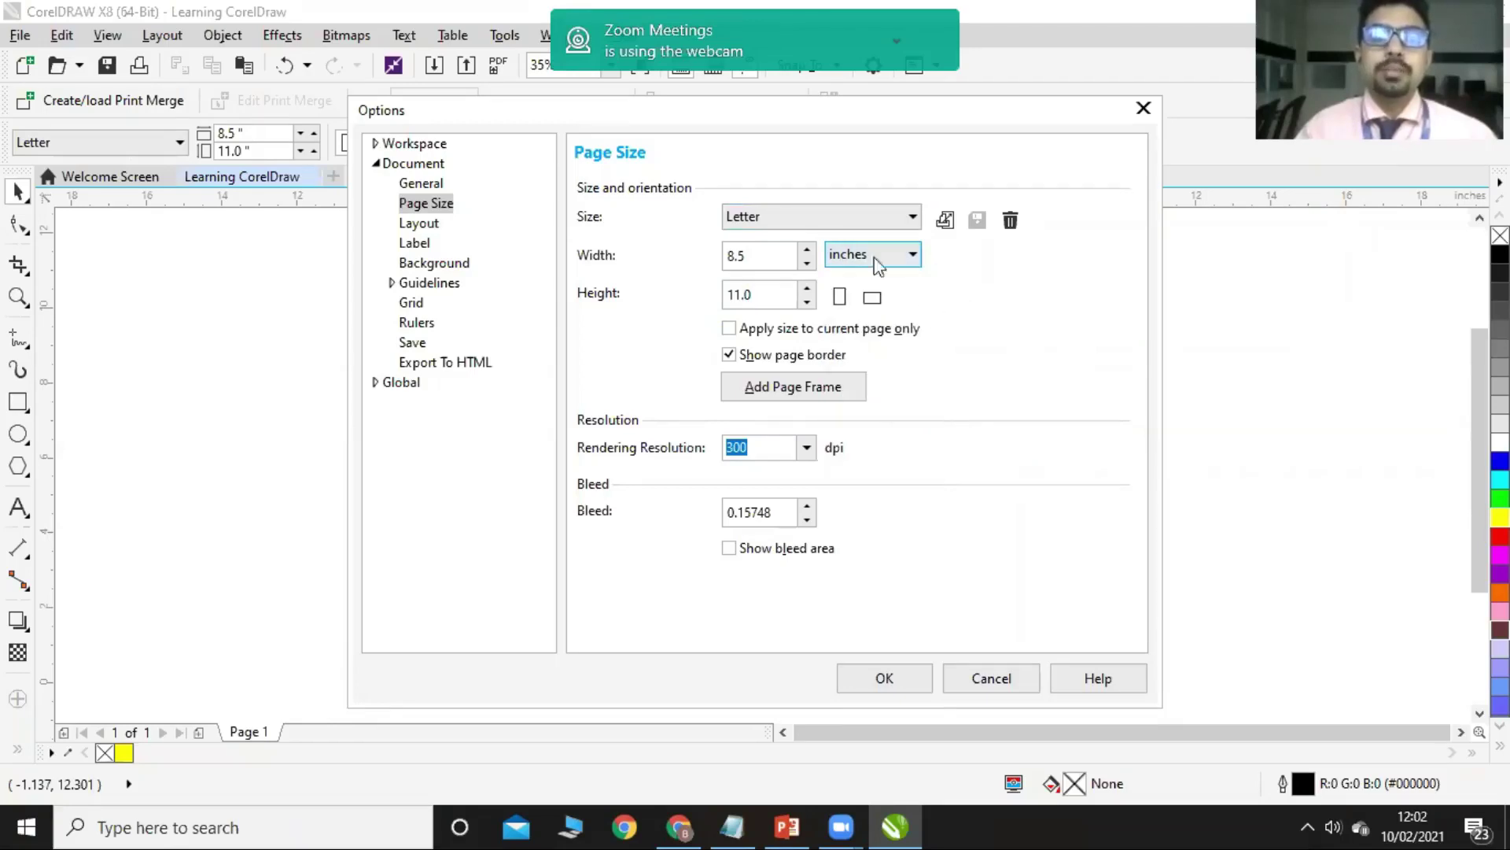
pyautogui.click(976, 673)
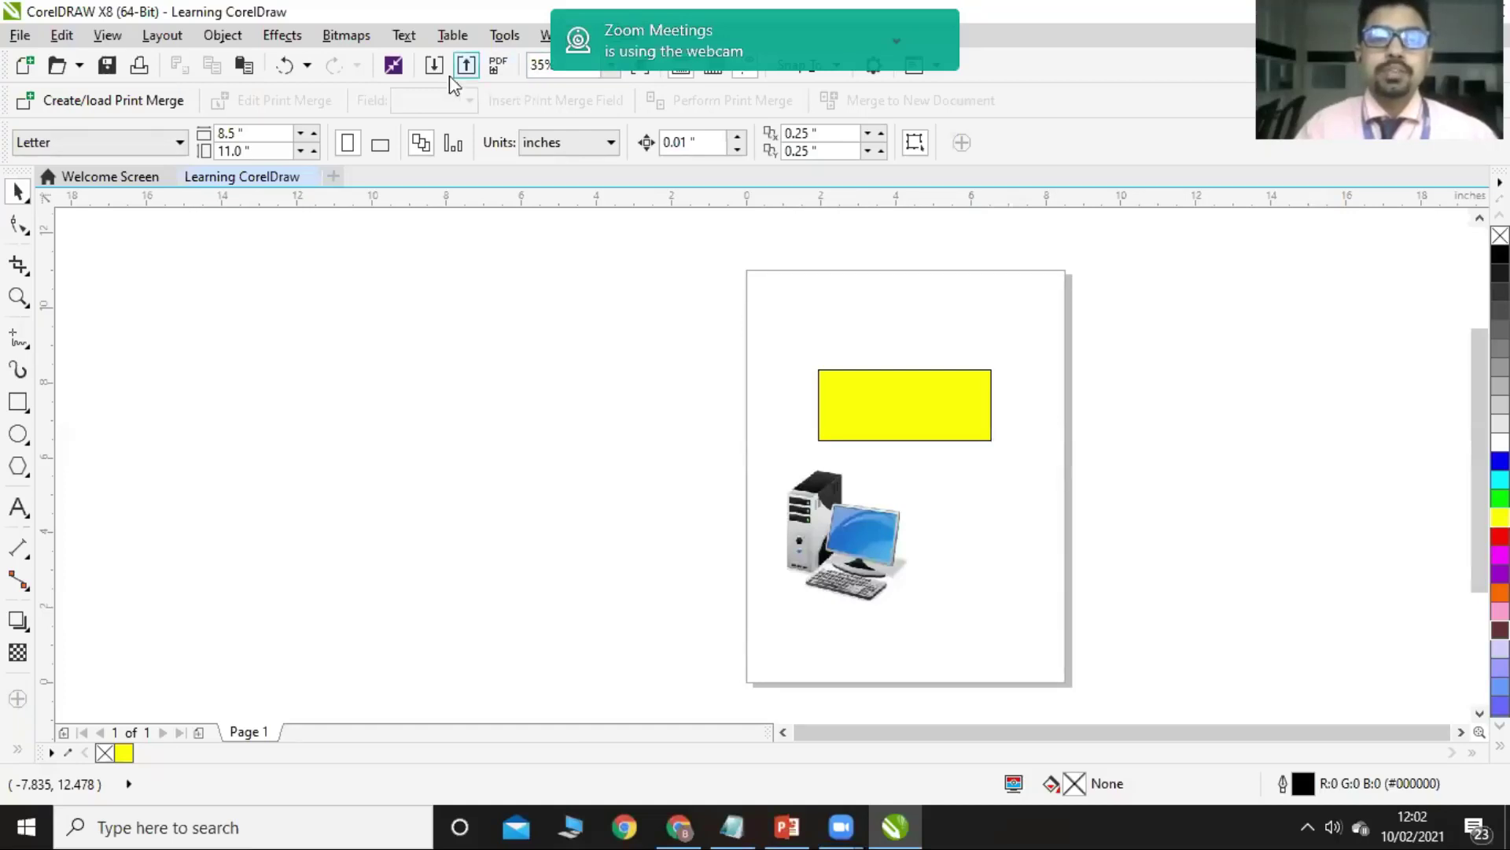
# Switch to PowerPoint, start the slide show from the Standard Toolbar slide, and advance to the CorelDraw versus Photoshop slide
pyautogui.click(786, 826)
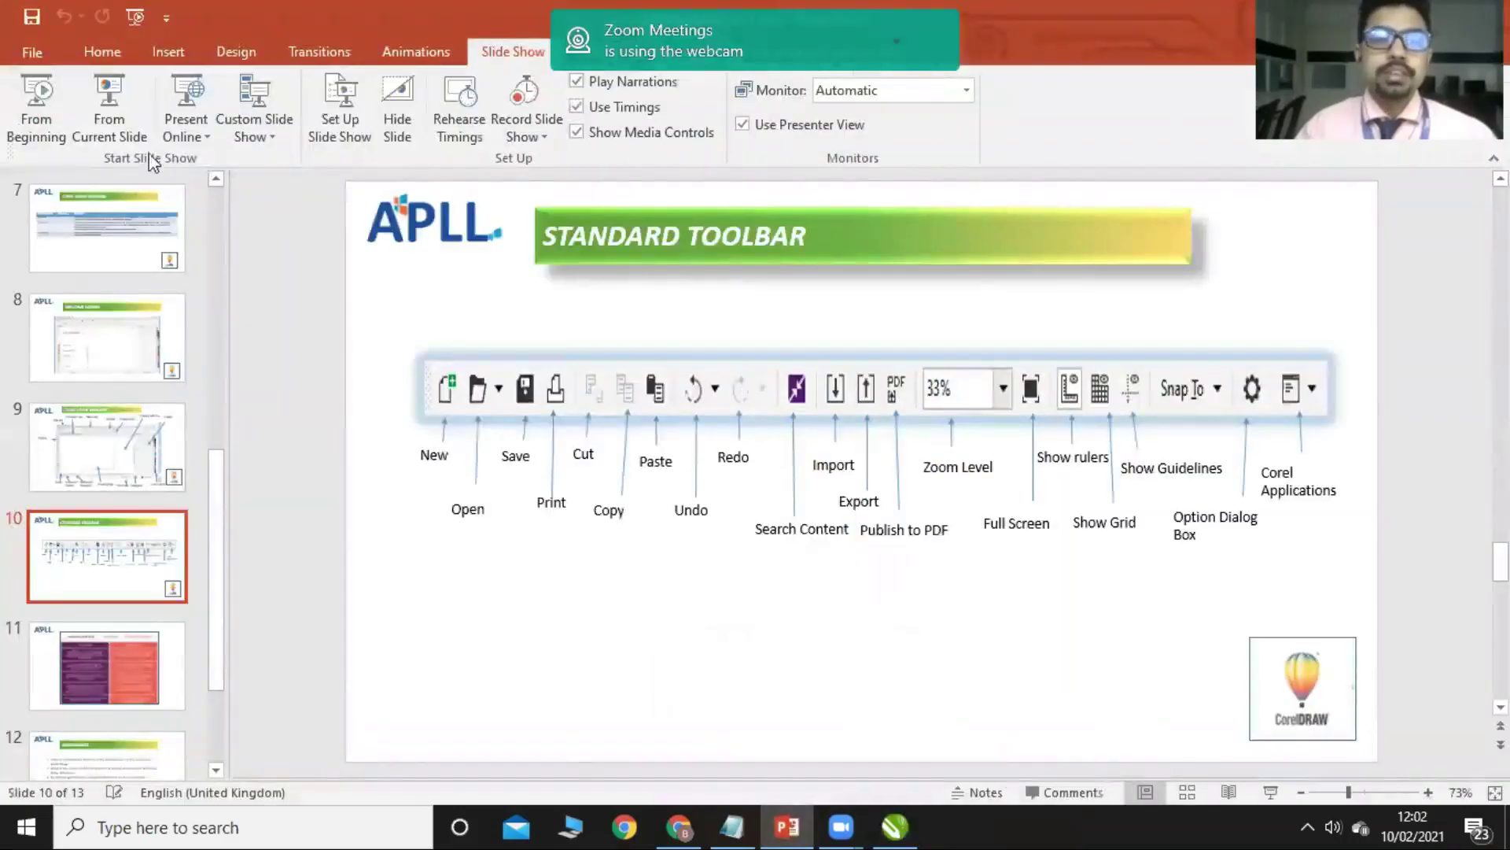
pyautogui.click(134, 125)
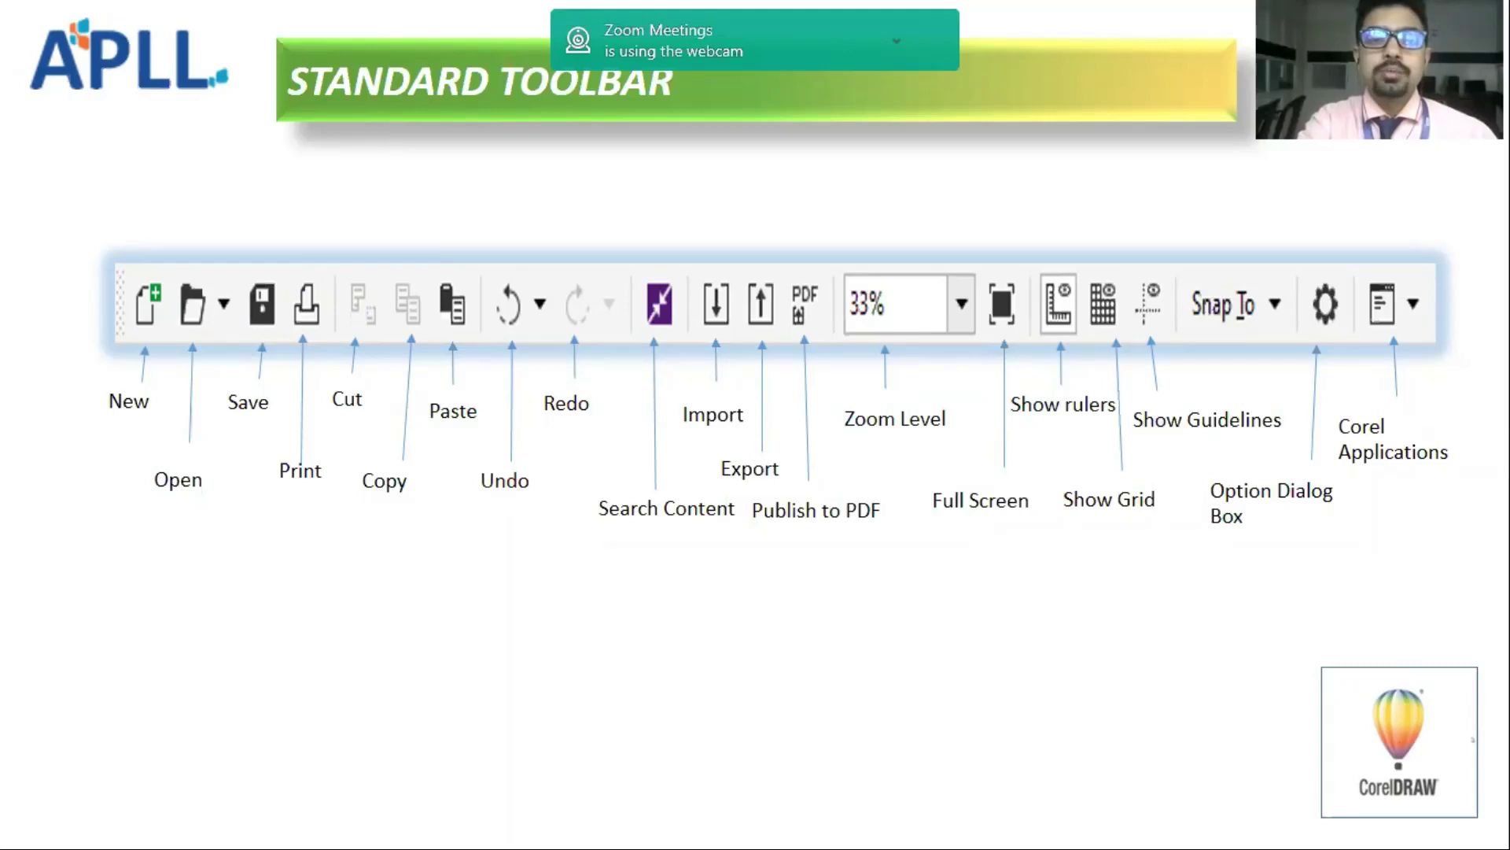
pyautogui.press('Right')
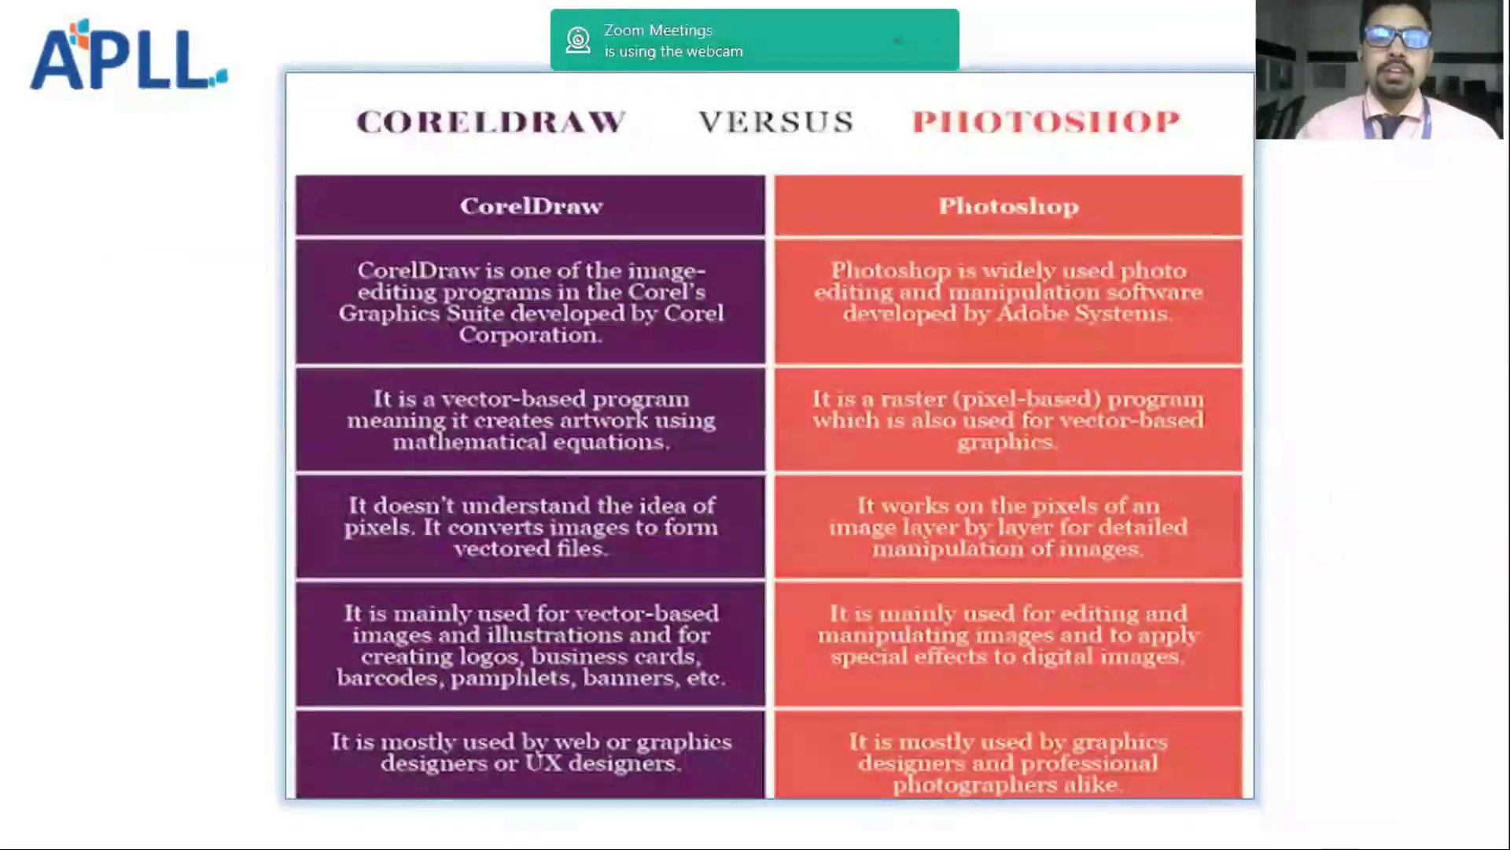